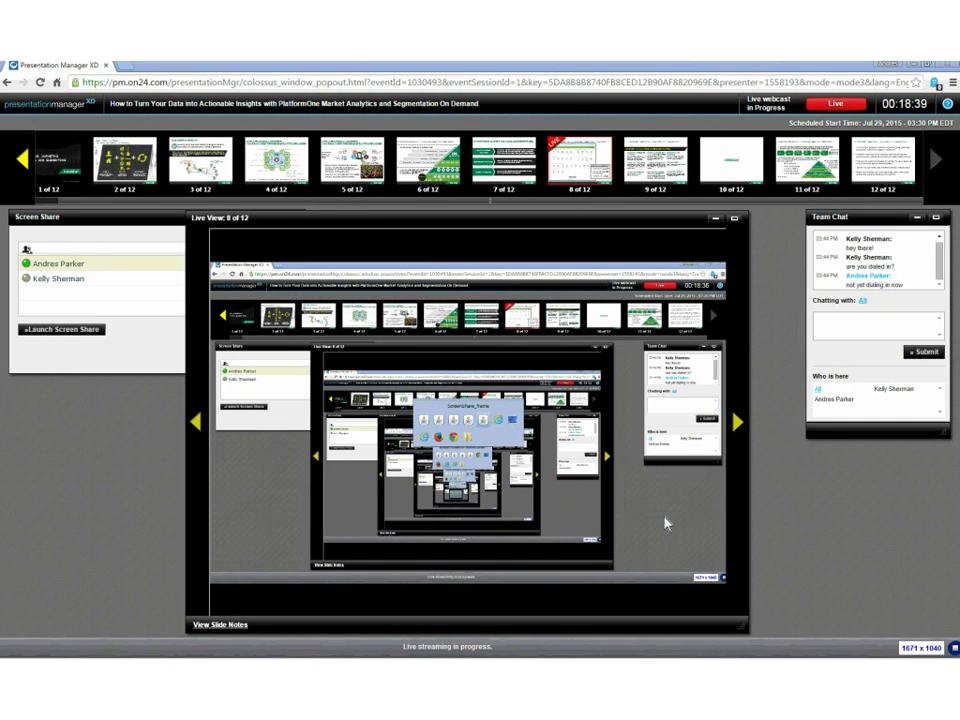
# Switch to the Neustar ElementOne login page in Internet Explorer.
pyautogui.click(12, 651)
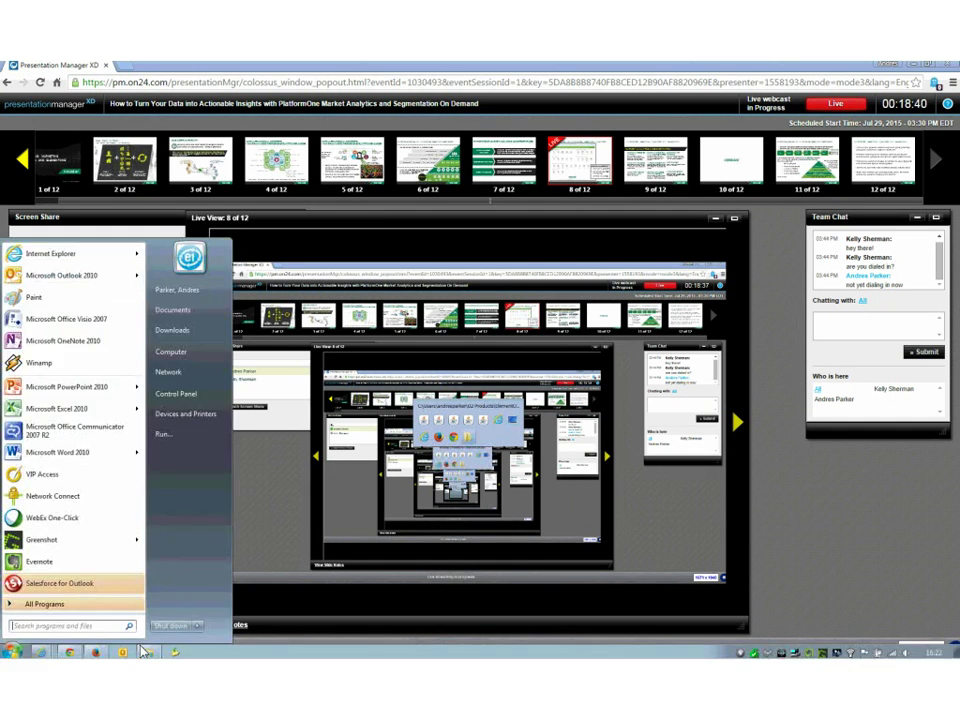
pyautogui.click(40, 651)
pyautogui.click(72, 629)
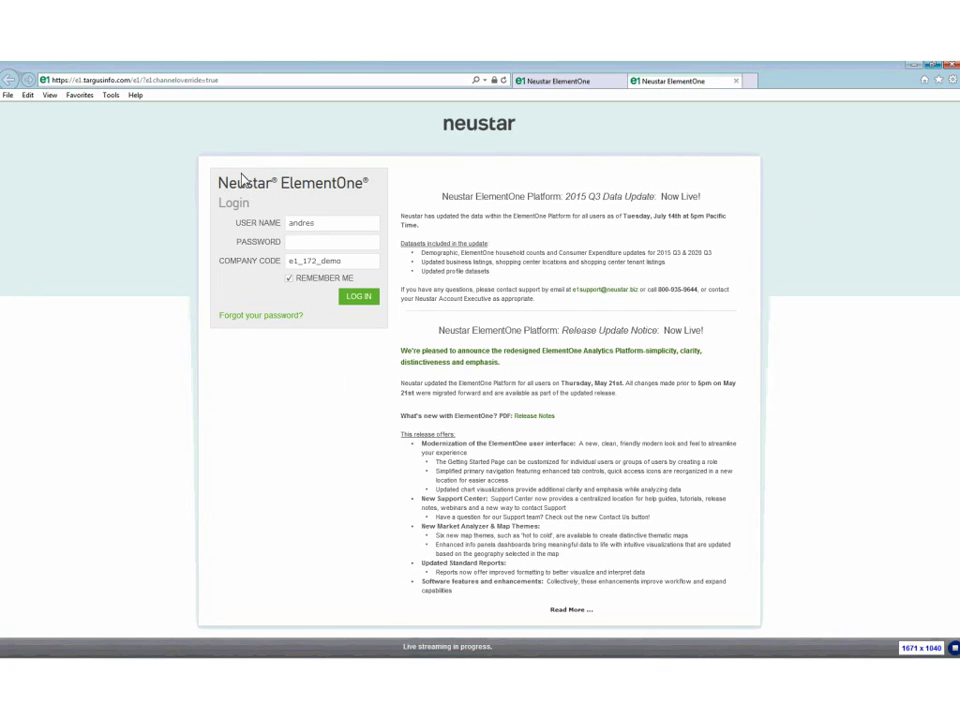
# Read through the release notices and the recorded webinar list on the ElementOne login page.
pyautogui.doubleClick(300, 223)
pyautogui.press('Tab')
pyautogui.click(573, 615)
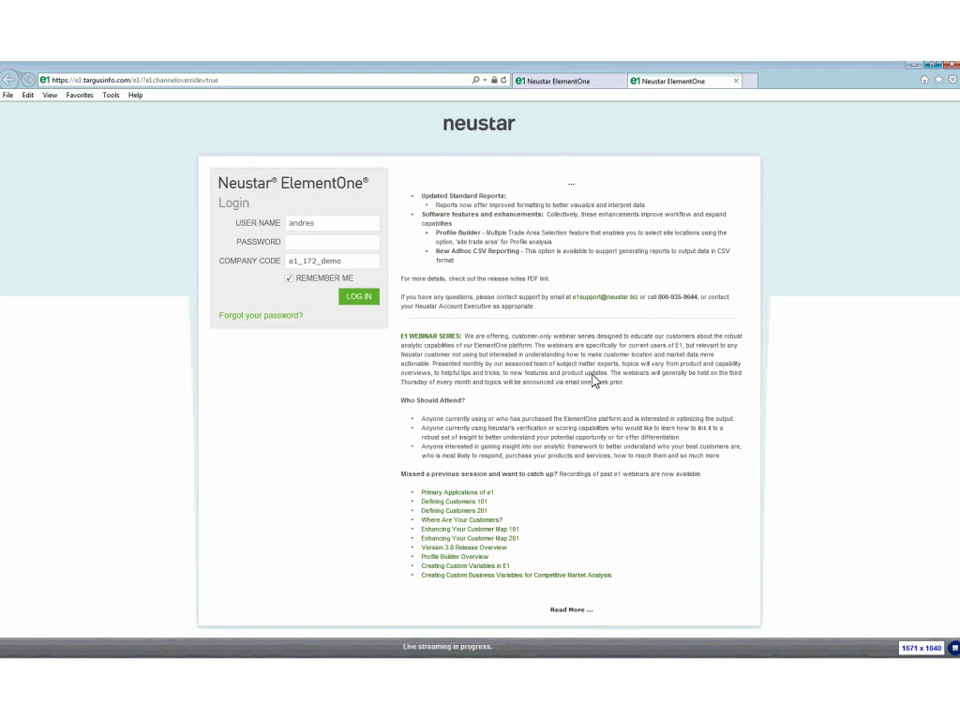
pyautogui.scroll(5, 573, 197)
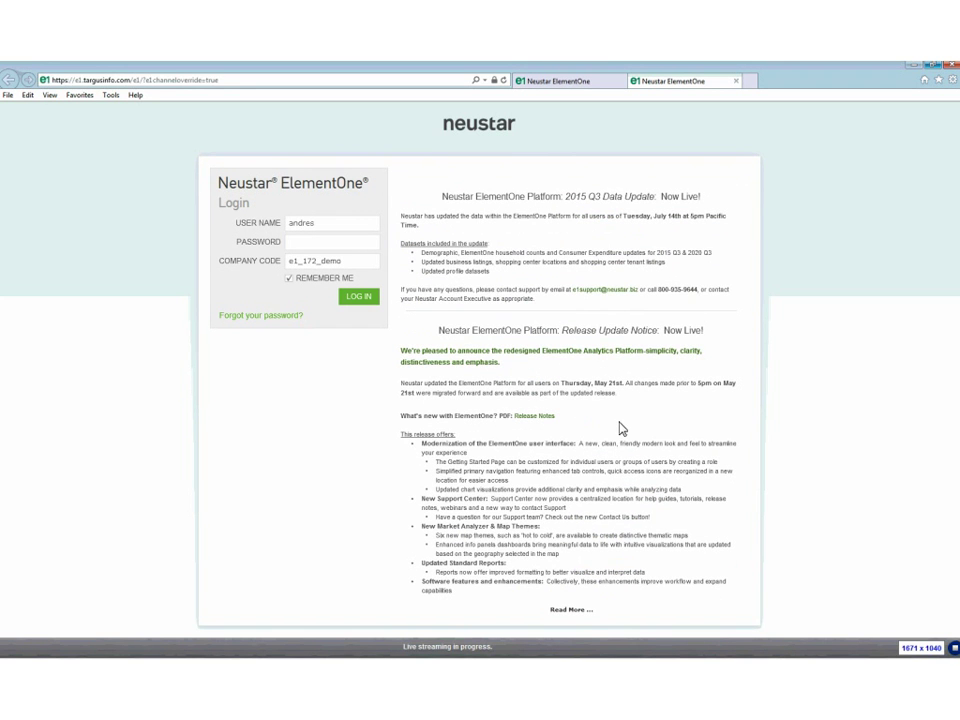
# Enter the account password and log in to ElementOne.
pyautogui.click(326, 246)
pyautogui.write('*')
pyautogui.press('Return')
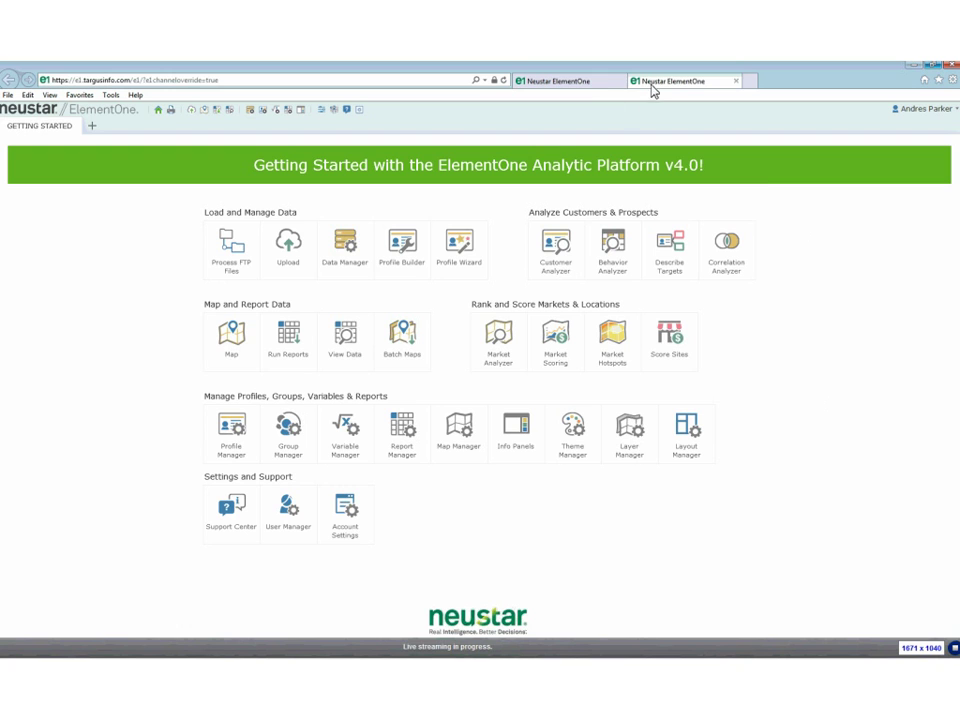
# Compare the Getting Started pages of both ElementOne sessions and return to the one with the analyzers already open.
pyautogui.click(593, 90)
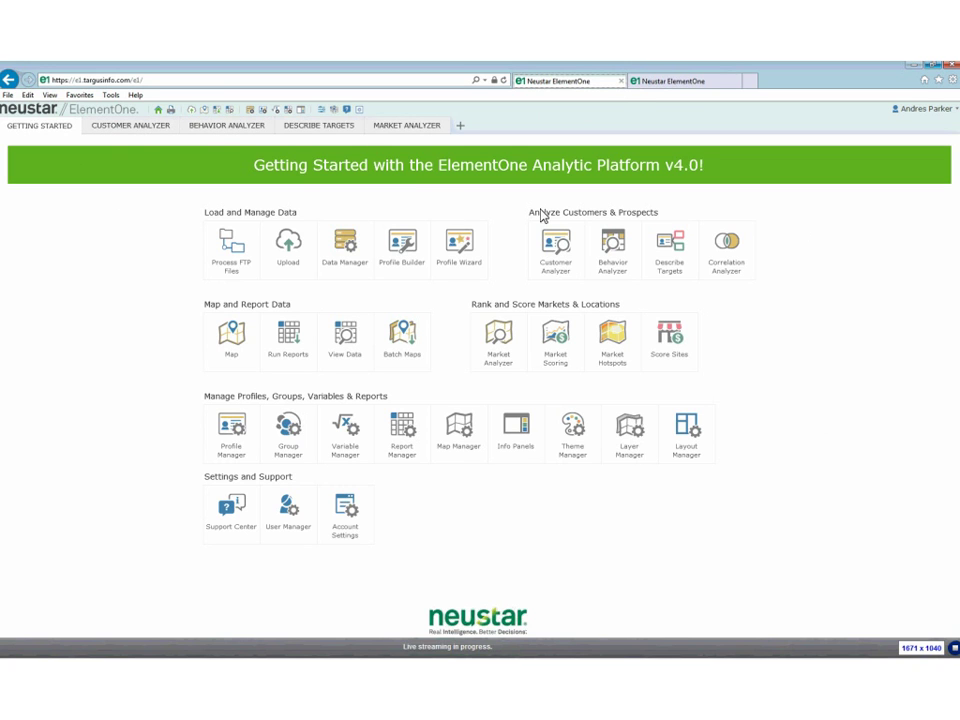
pyautogui.click(674, 92)
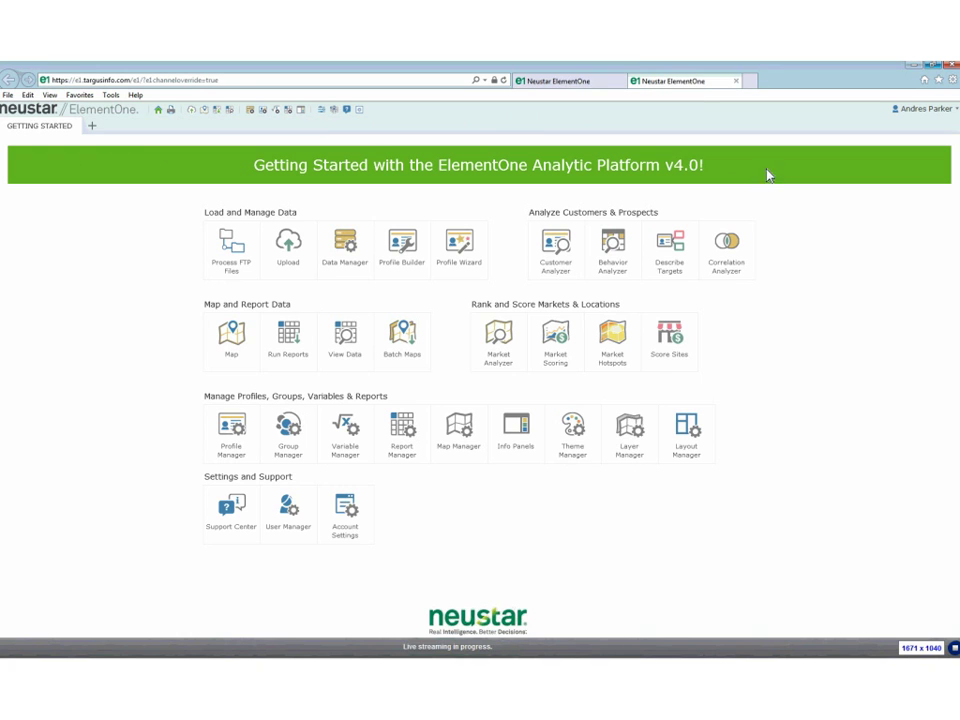
pyautogui.click(566, 92)
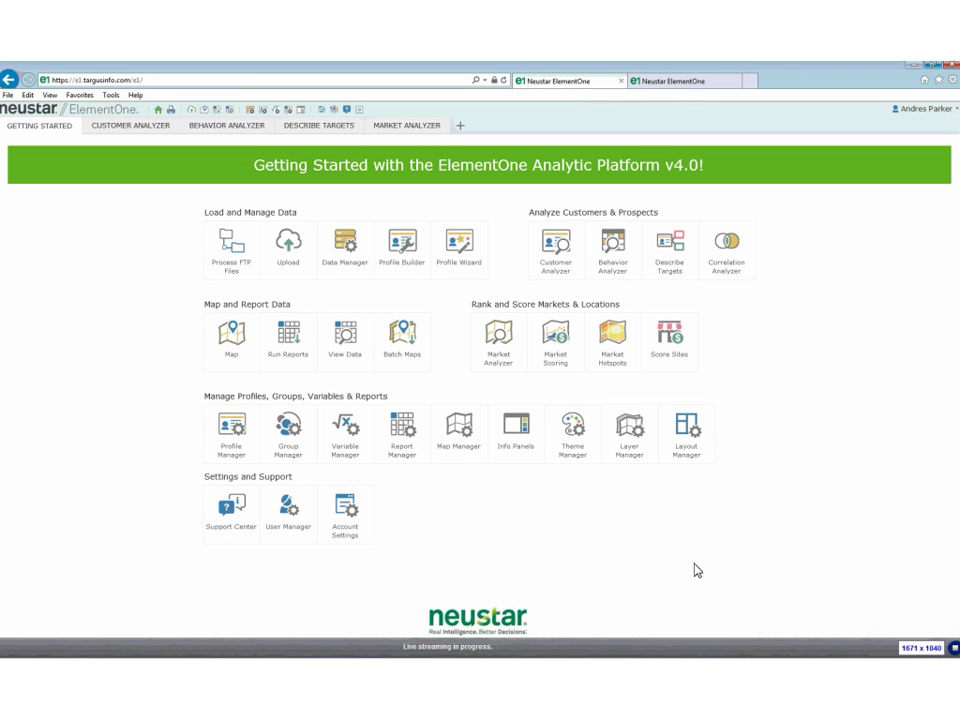
# Switch to PlatformOne in Firefox, view its ElementOne section, and return to the ElementOne session in Internet Explorer.
pyautogui.moveTo(96, 652)
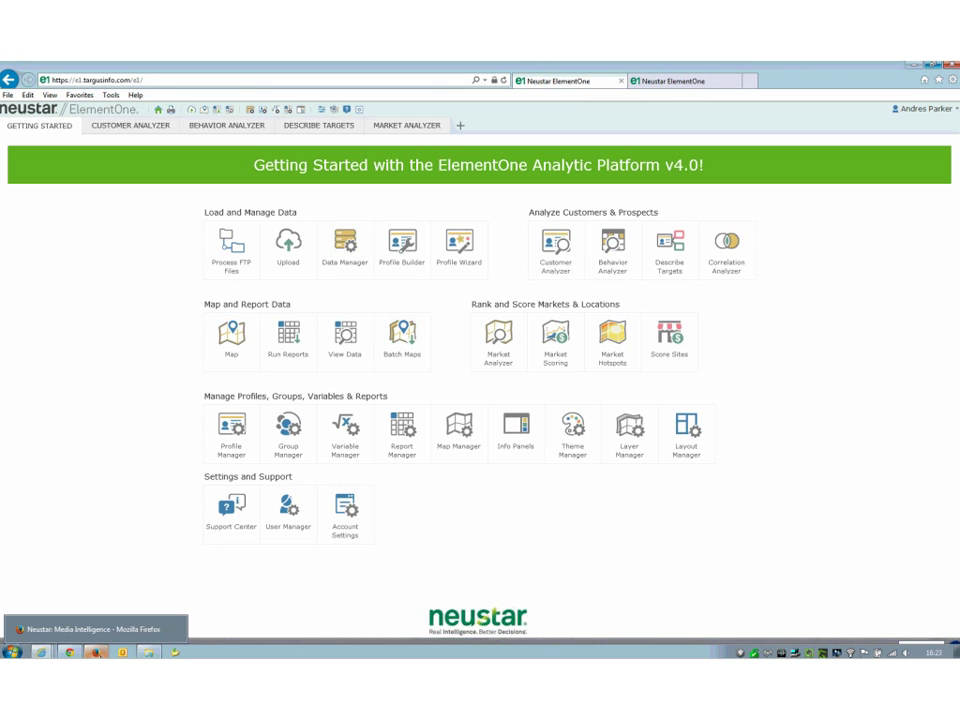
pyautogui.click(117, 631)
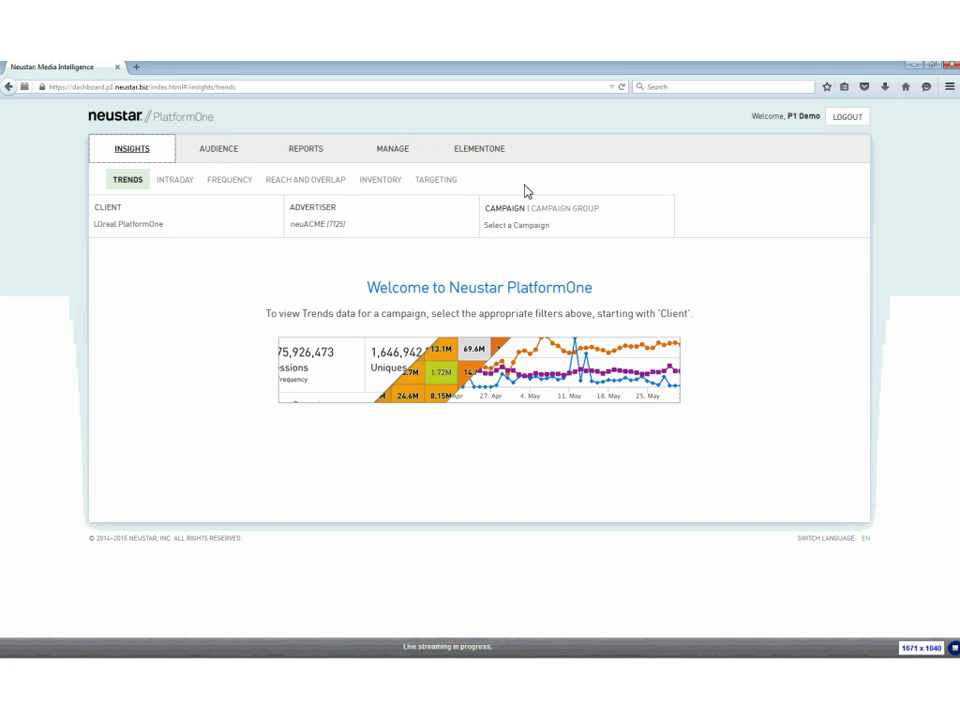
pyautogui.click(477, 158)
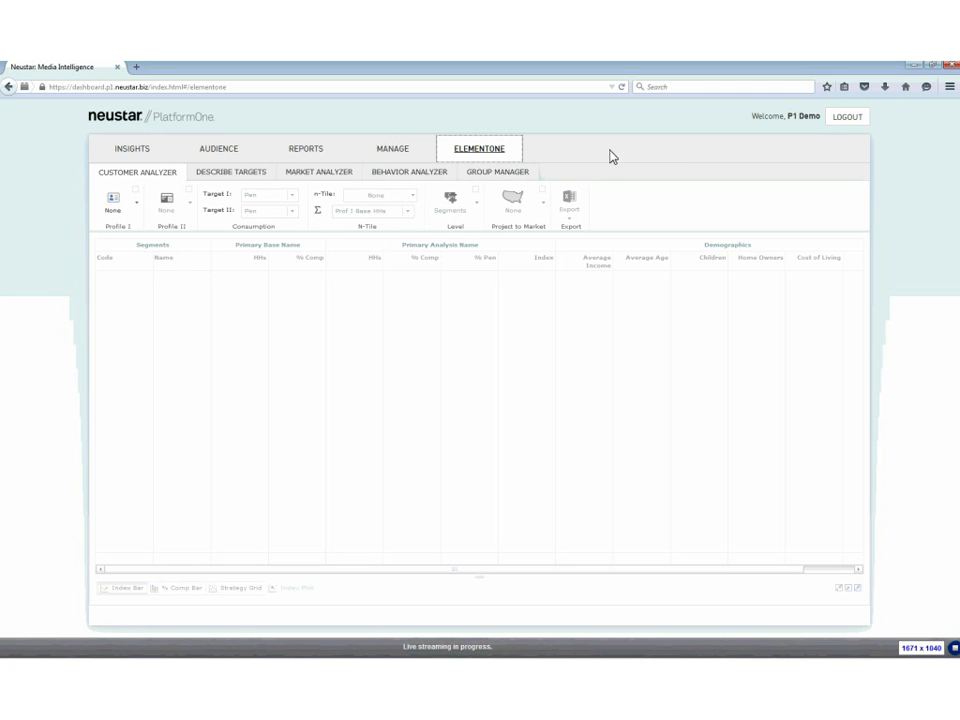
pyautogui.hotkey('alt', 'Tab')
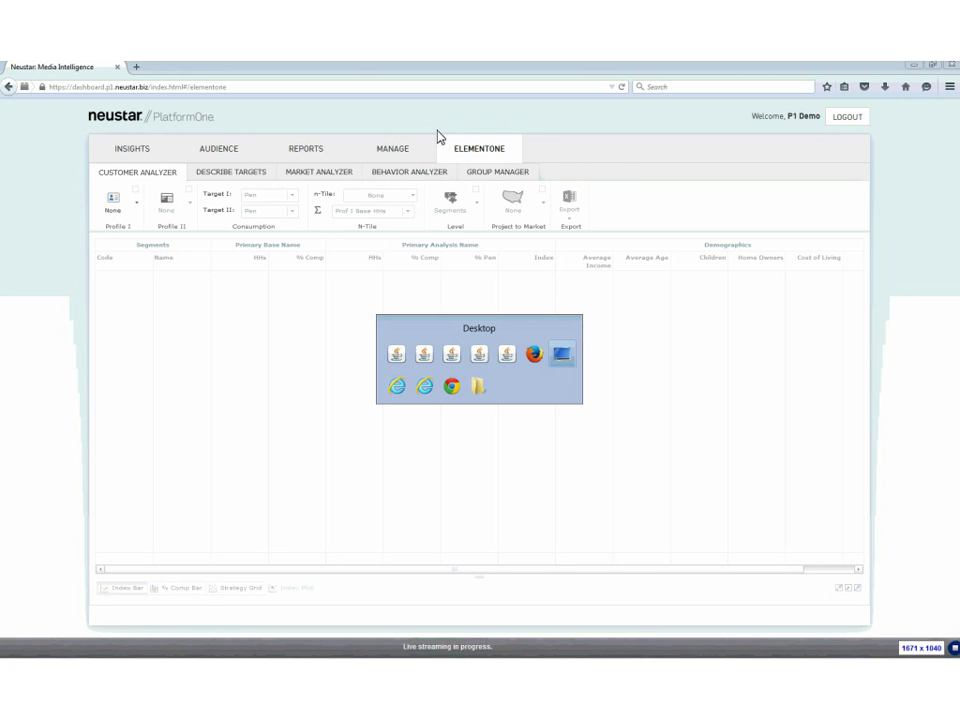
pyautogui.hotkey('alt', 'Tab')
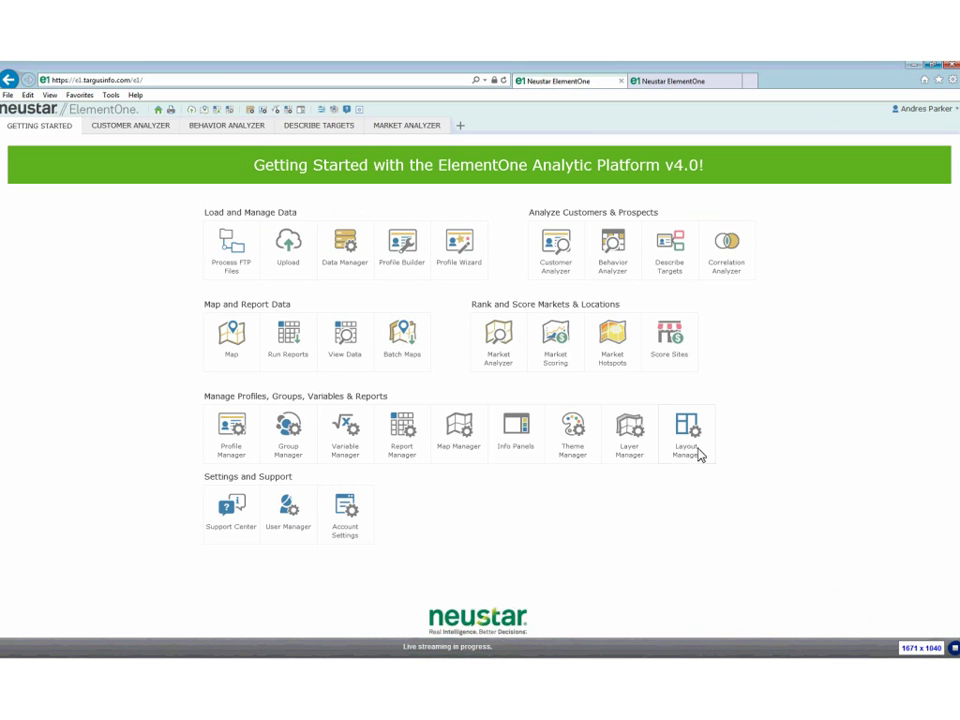
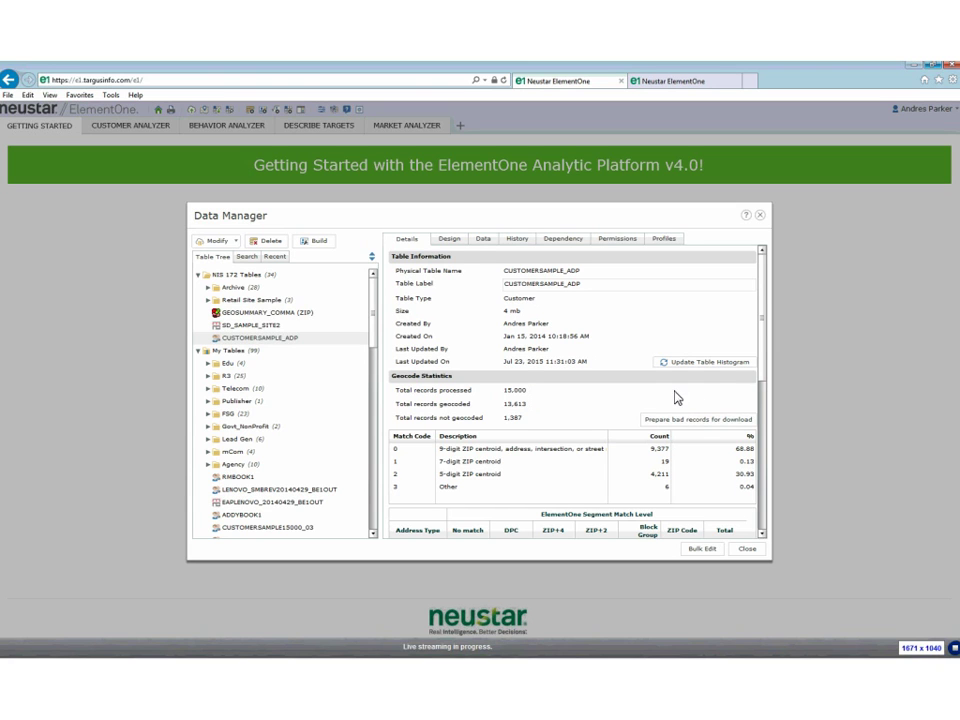
# Review the modification options, geocode statistics and segment match levels of the CUSTOMERSAMPLE_ADP table, then close Data Manager.
pyautogui.click(217, 241)
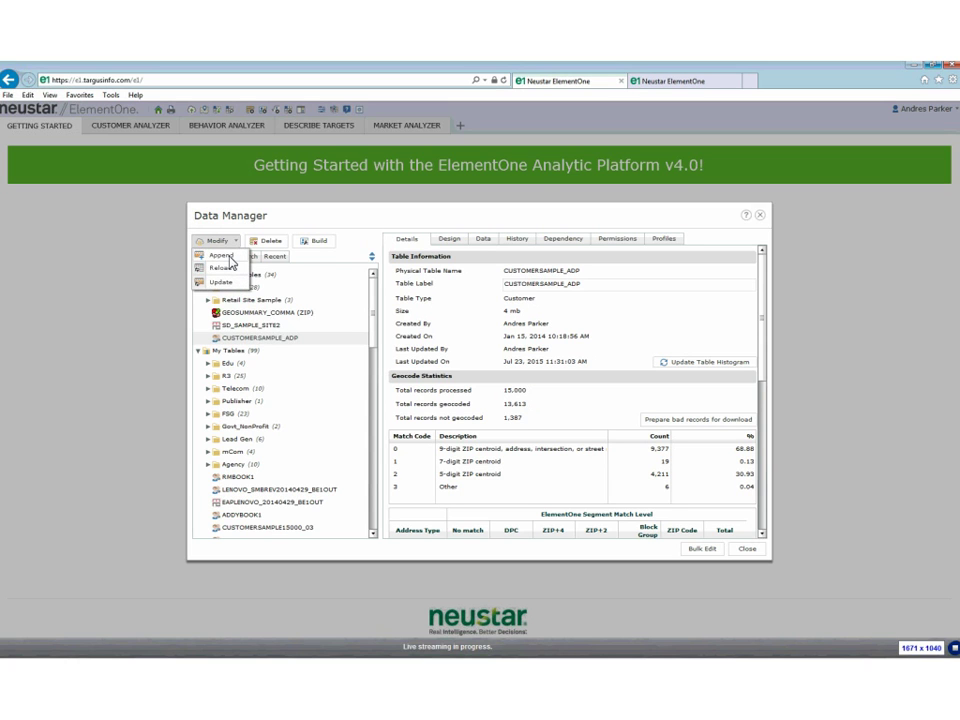
pyautogui.click(375, 225)
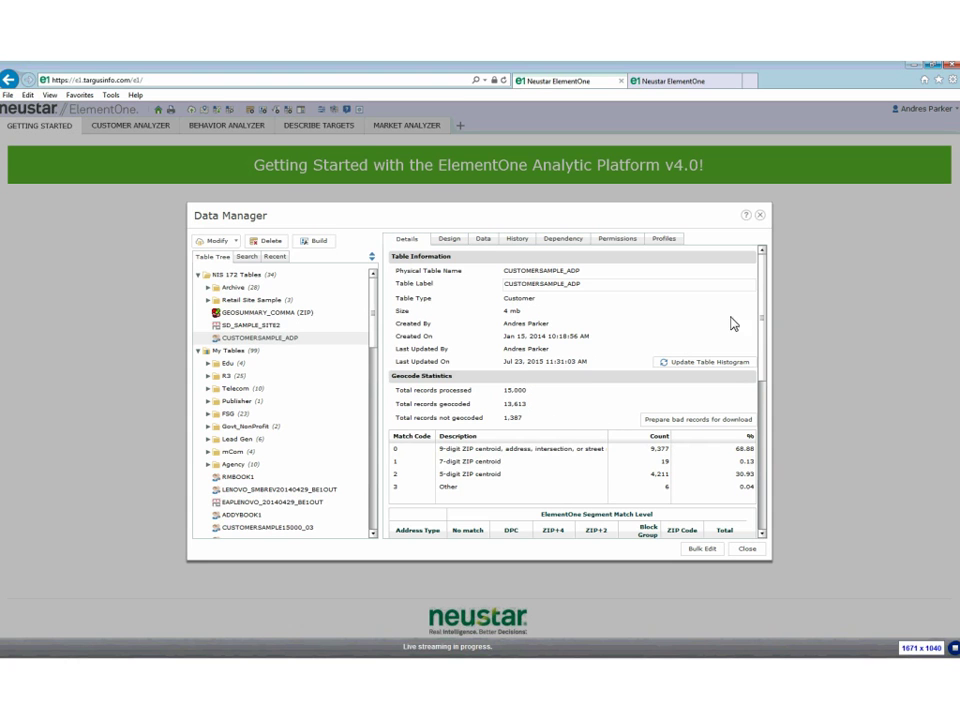
pyautogui.scroll(-5, 731, 323)
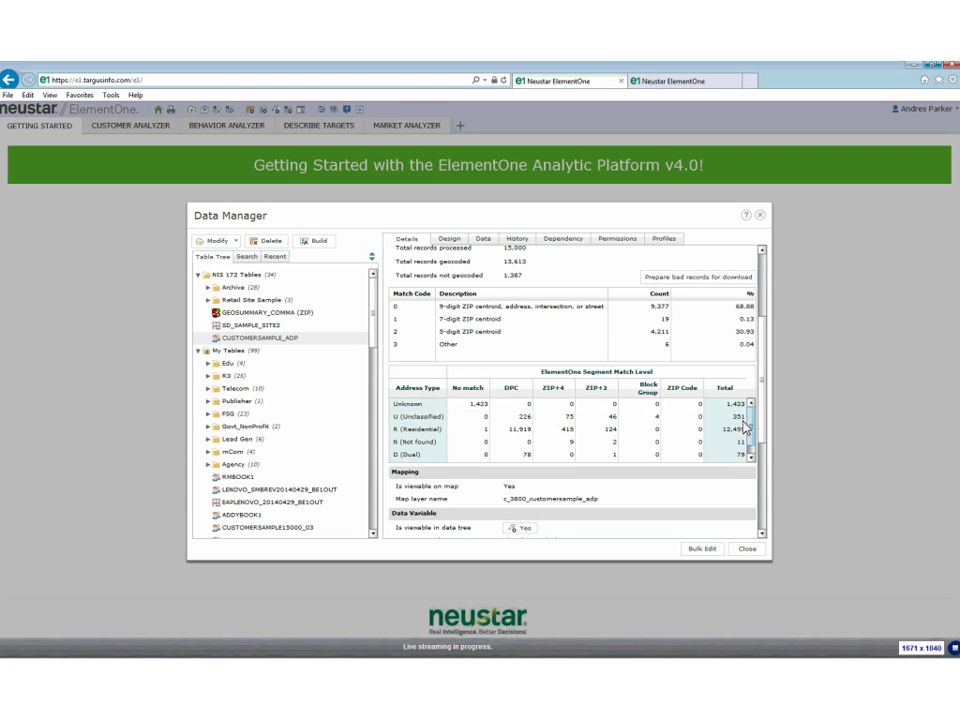
pyautogui.scroll(-1, 755, 430)
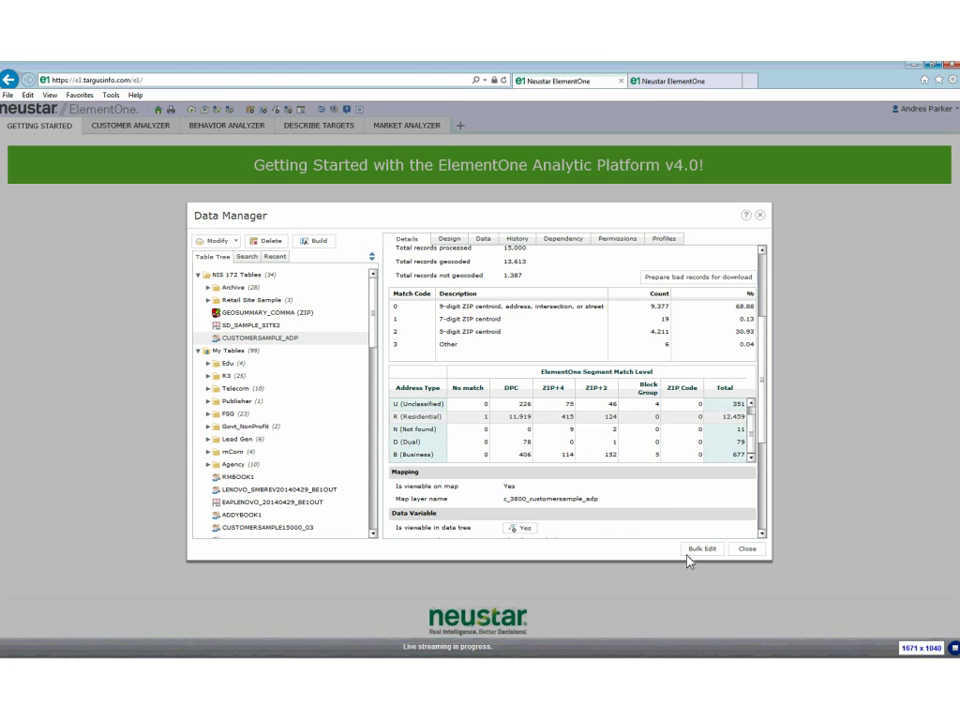
pyautogui.click(746, 549)
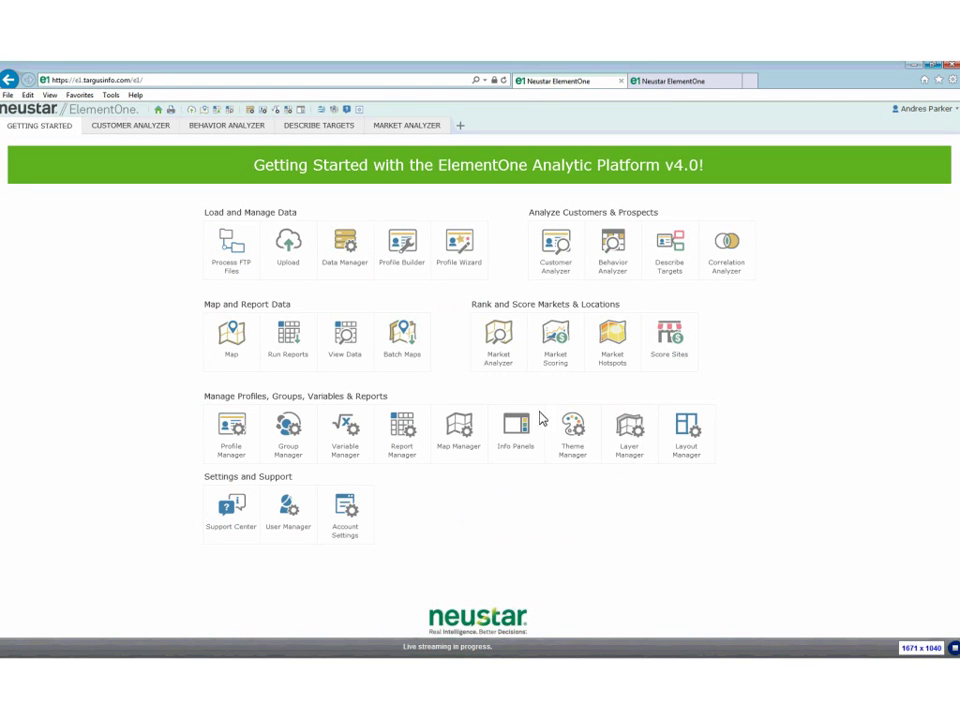
# Open Profile Builder and load CUSTOMERSAMPLE_ADP from the NIS 172 Tables as the customer table.
pyautogui.click(403, 248)
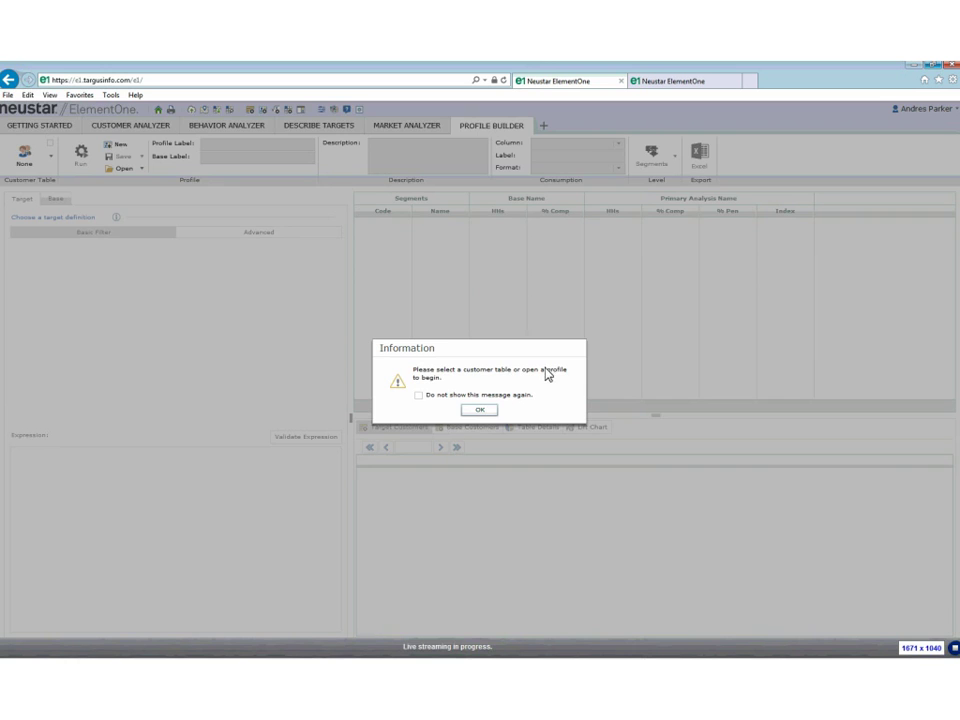
pyautogui.click(479, 410)
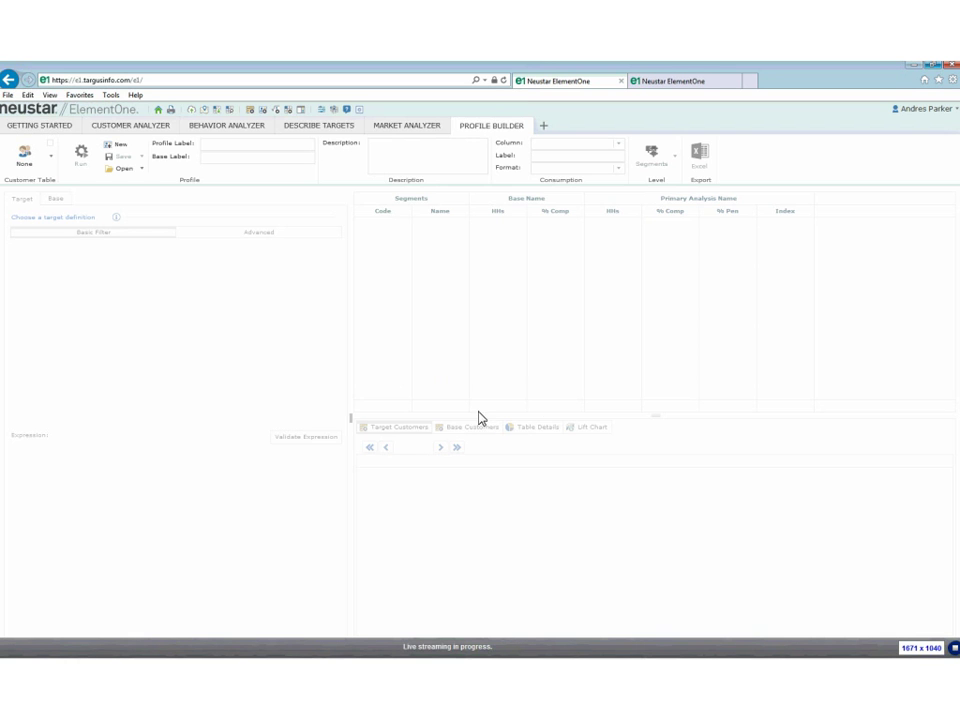
pyautogui.click(50, 163)
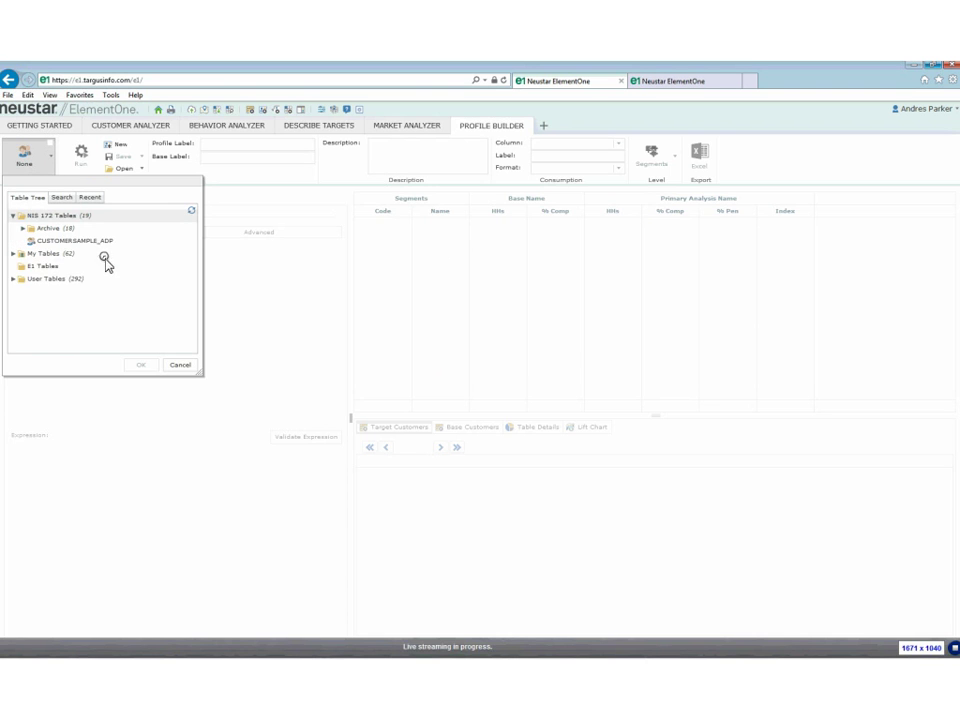
pyautogui.click(96, 242)
pyautogui.click(141, 366)
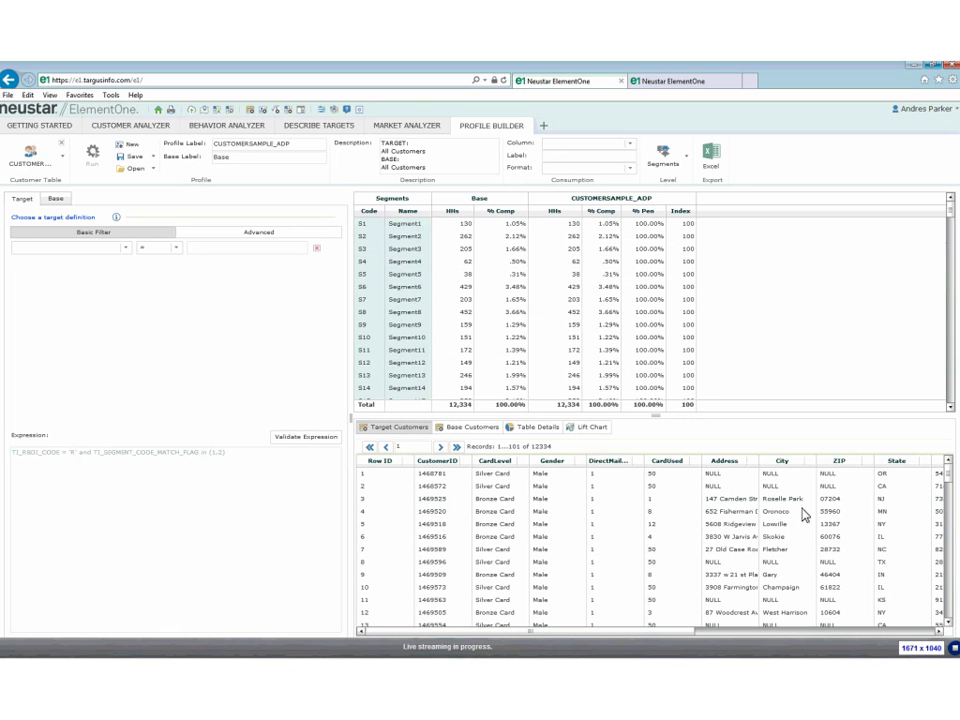
# Examine the target customers' appended match and location fields, widen the Segment Code column, and locate Segment38 in the segment list.
pyautogui.moveTo(649, 632); pyautogui.dragTo(749, 634)
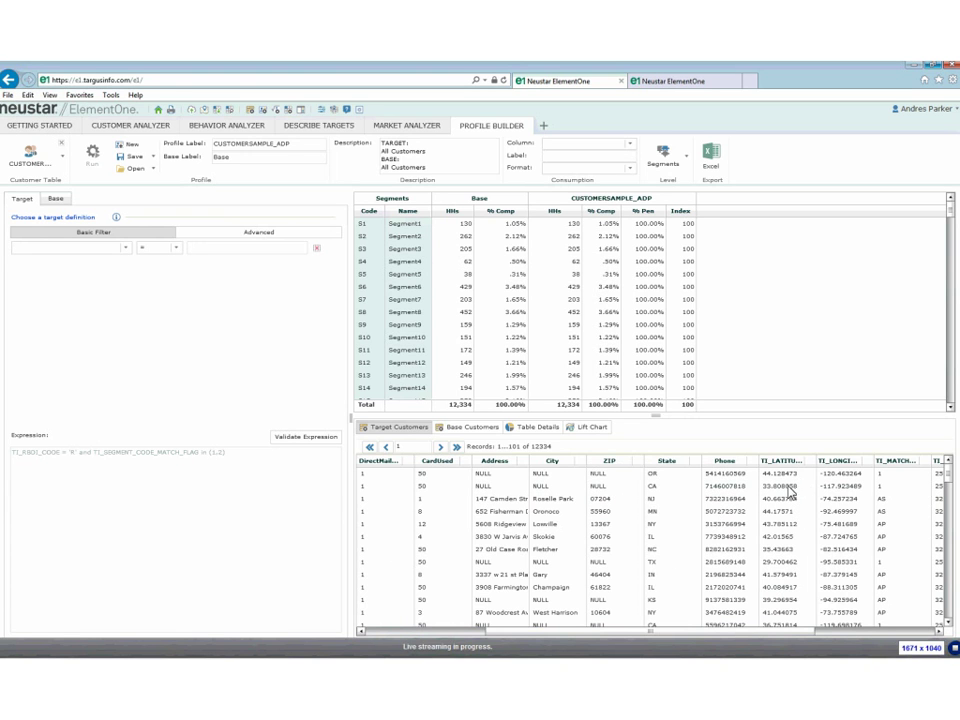
pyautogui.moveTo(703, 632); pyautogui.dragTo(849, 632)
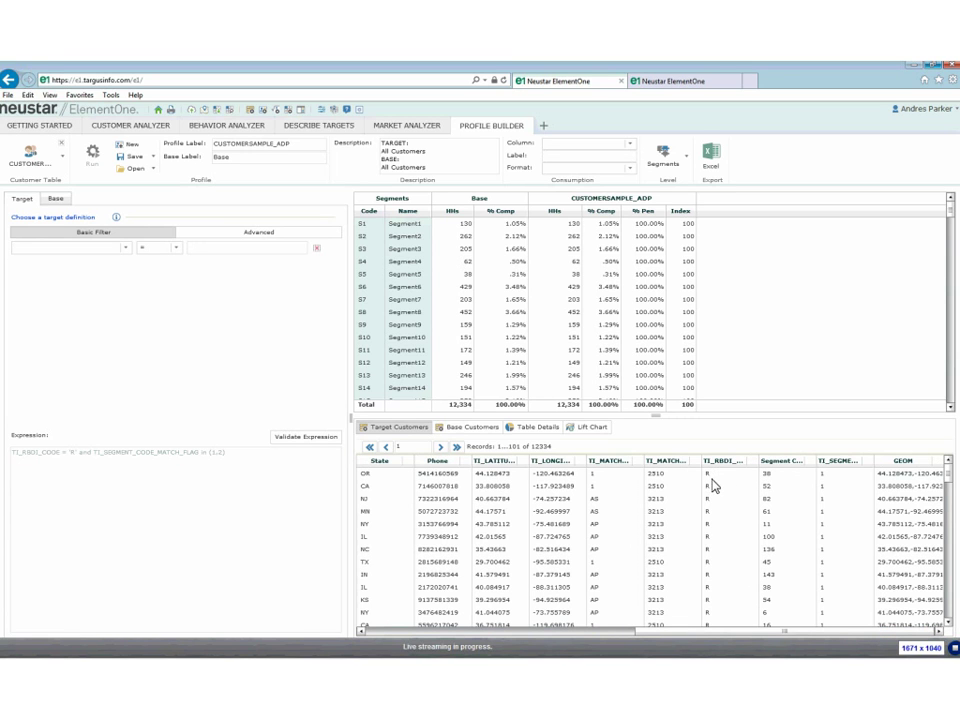
pyautogui.moveTo(817, 460); pyautogui.dragTo(845, 471)
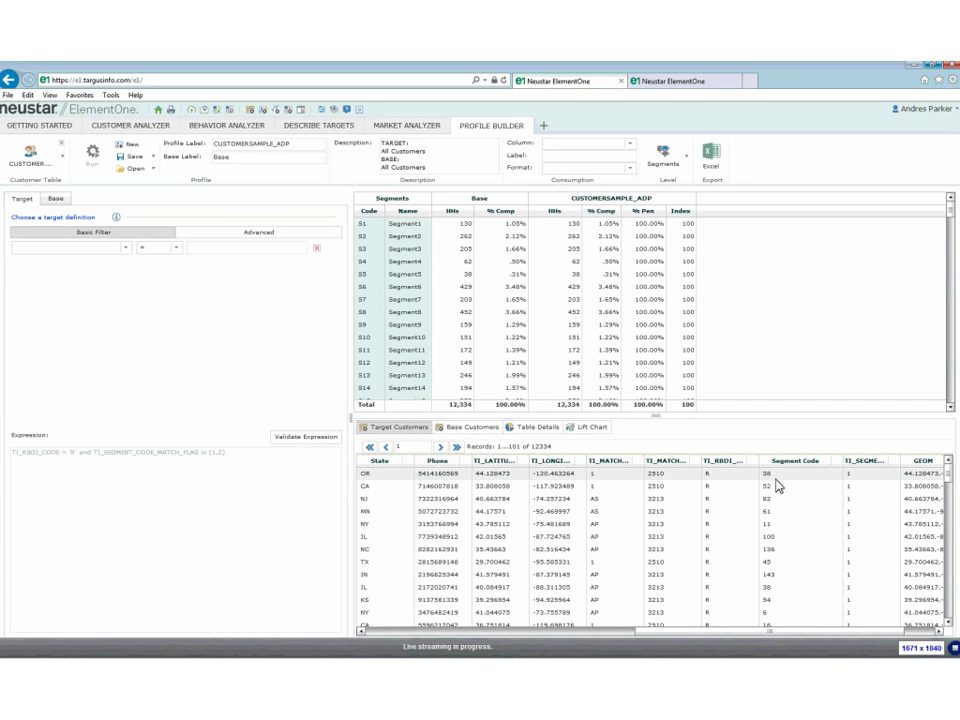
pyautogui.scroll(-8, 390, 340)
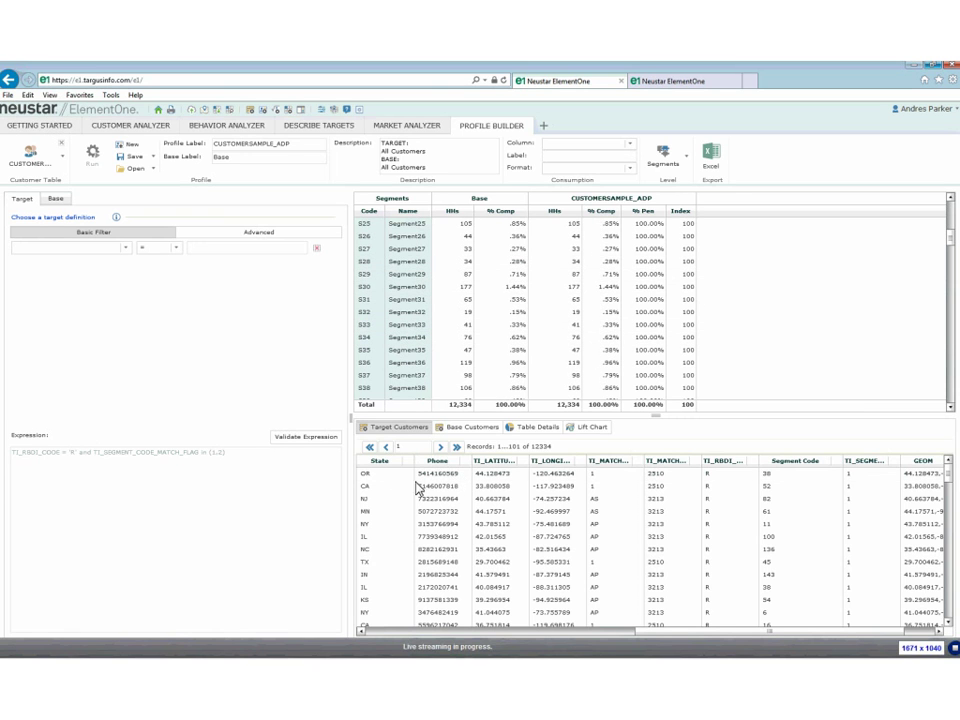
pyautogui.click(473, 390)
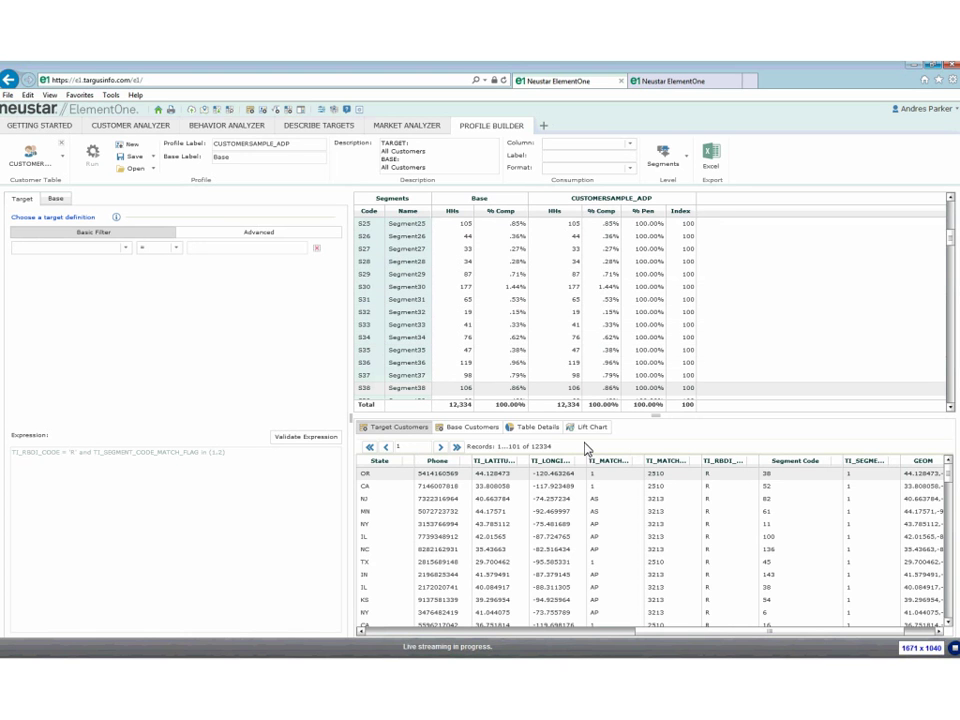
pyautogui.moveTo(724, 632); pyautogui.dragTo(400, 632)
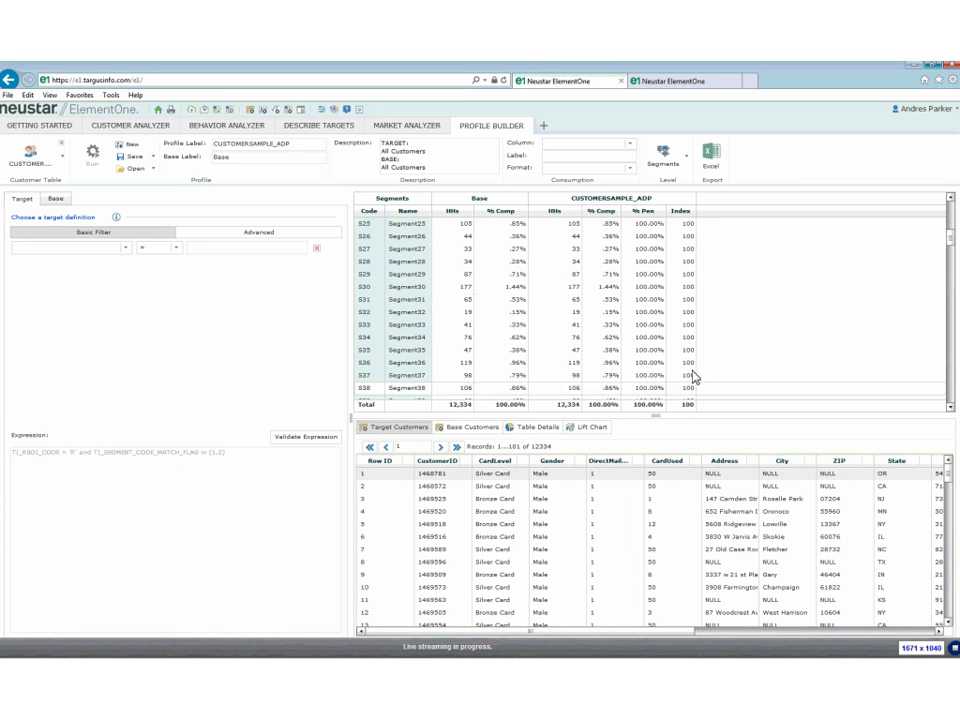
# Define the profile base as Area (Standard or Custom Geography) and add United States (USA) from E1 Geography to its selections.
pyautogui.click(70, 201)
pyautogui.click(280, 219)
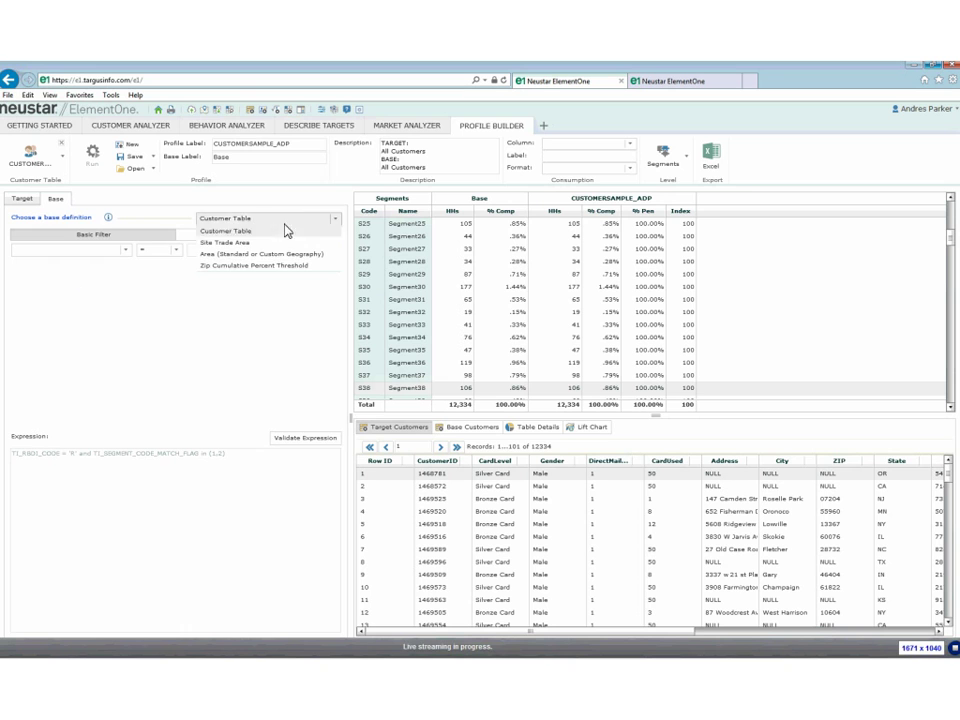
pyautogui.click(240, 255)
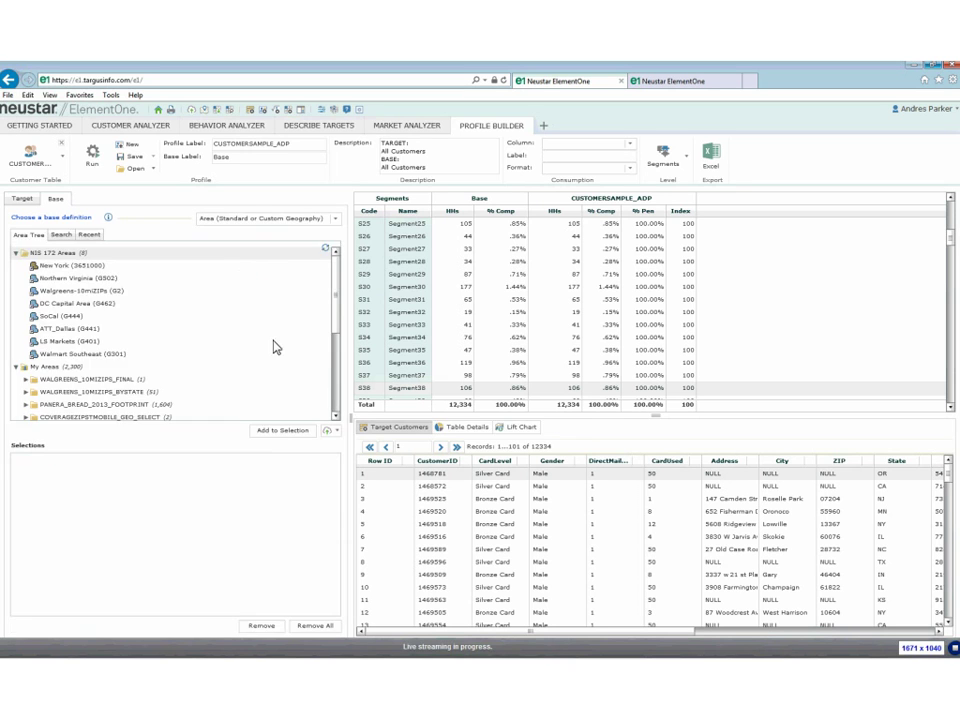
pyautogui.click(16, 253)
pyautogui.click(16, 265)
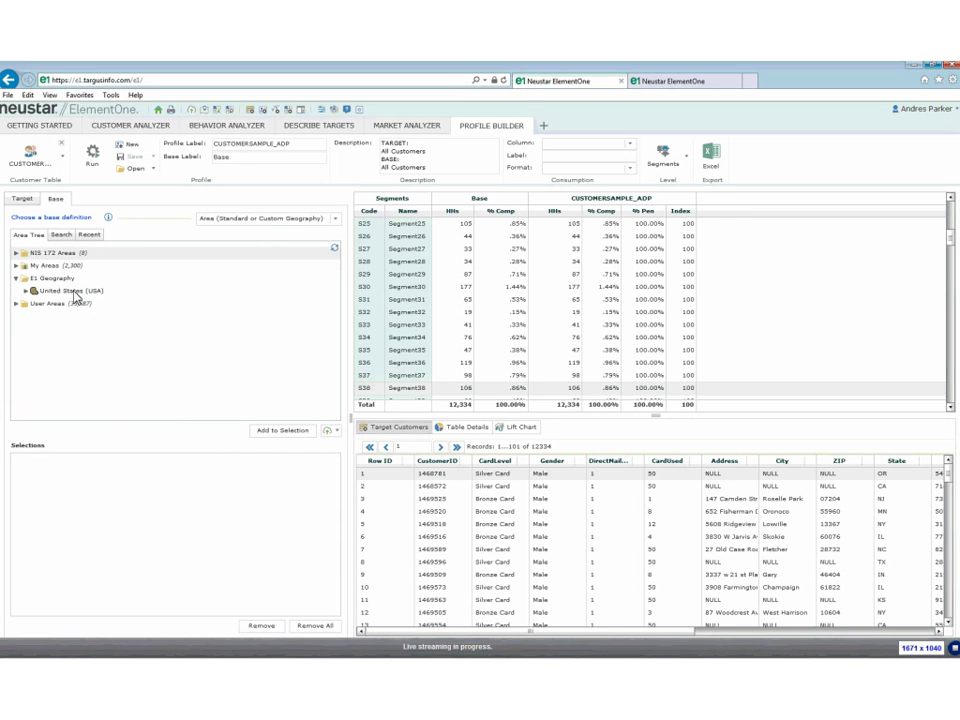
pyautogui.click(72, 291)
pyautogui.click(280, 431)
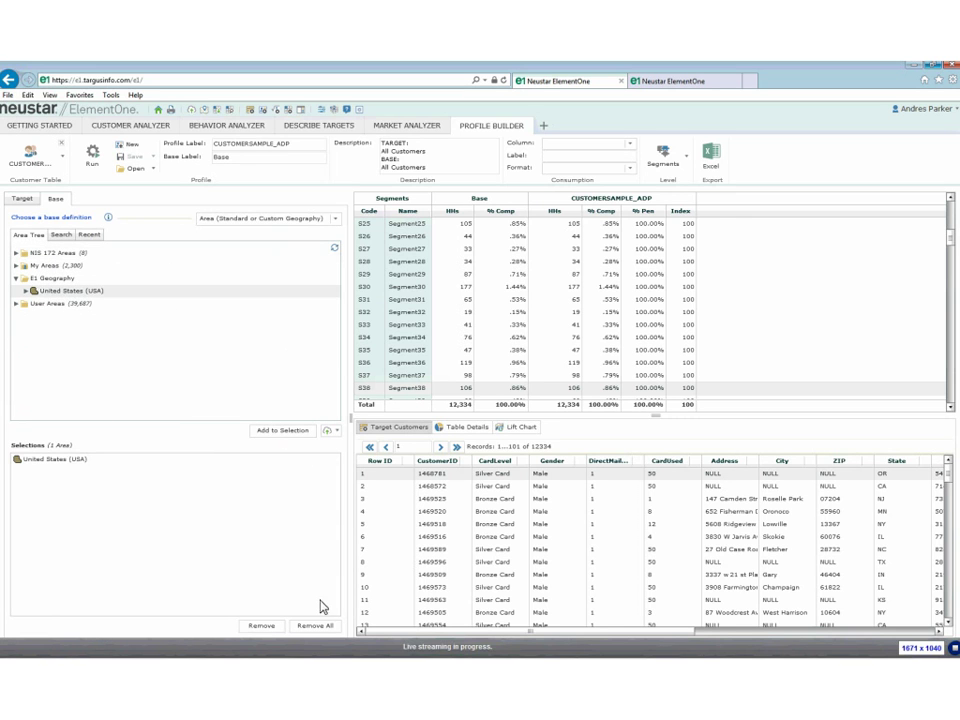
# Label the base Total USA Q3 2015 and run the profile.
pyautogui.doubleClick(230, 158)
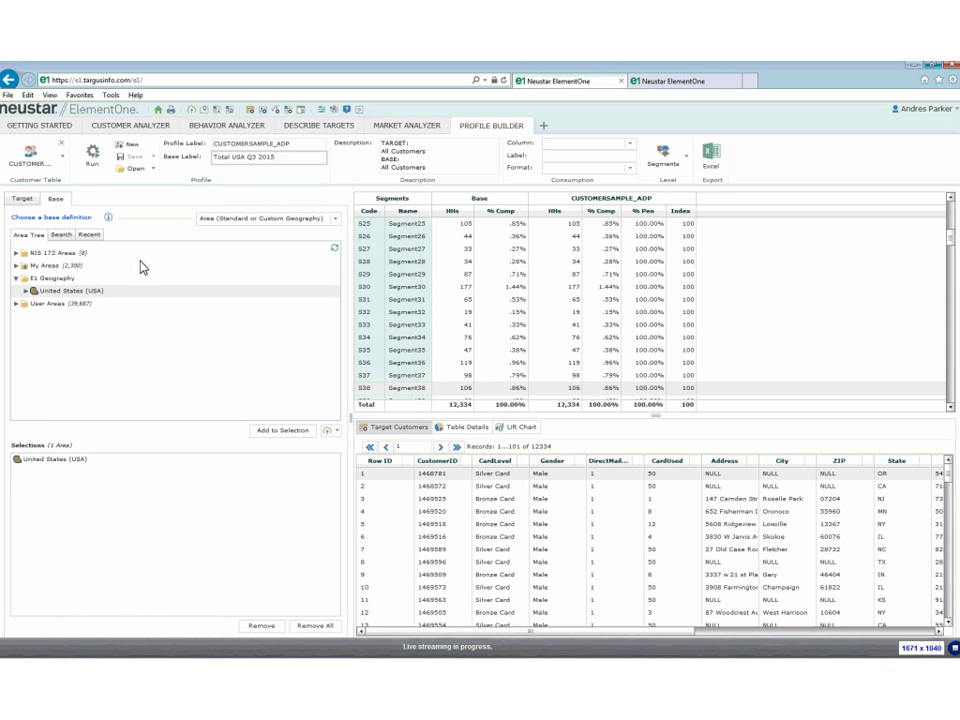
pyautogui.click(97, 163)
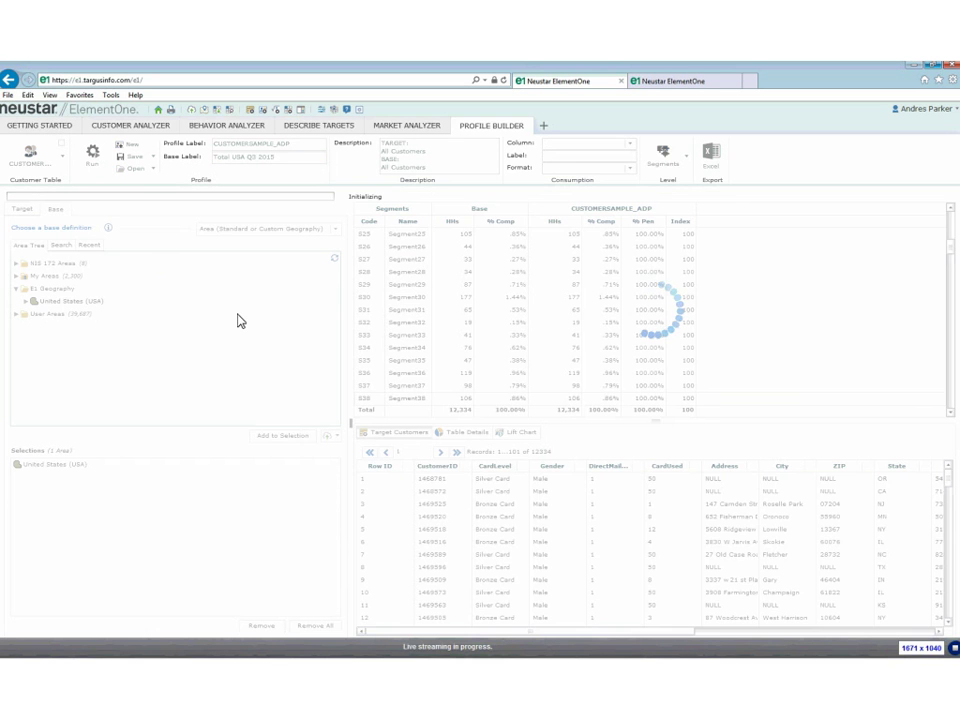
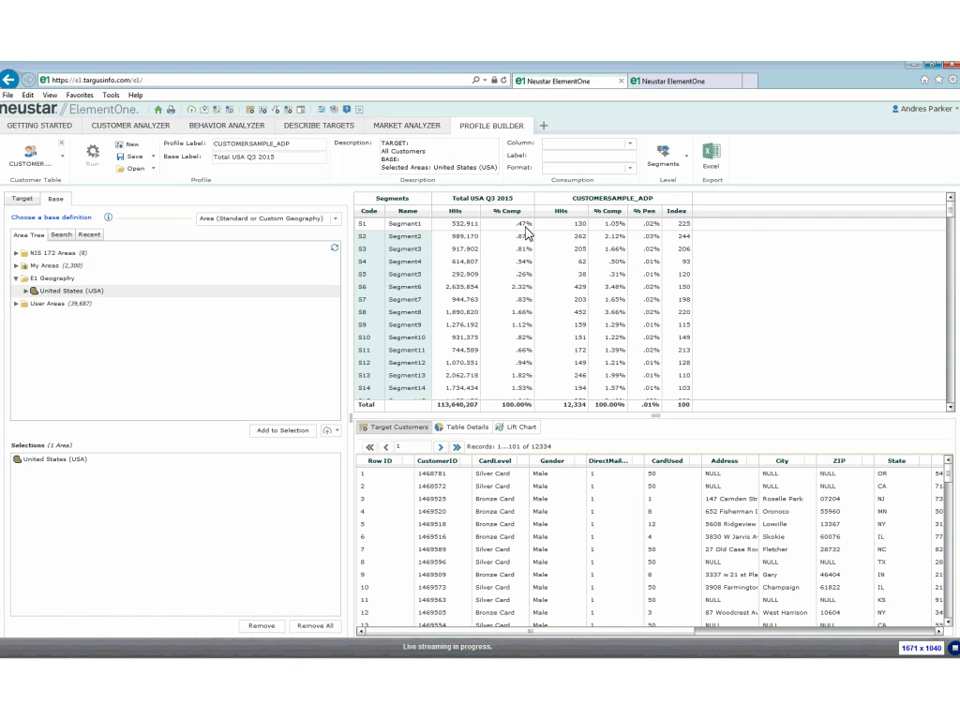
# Sort the profile's segments by descending index and examine the lift chart of CUSTOMERSAMPLE_ADP against random at different pane heights.
pyautogui.click(681, 213)
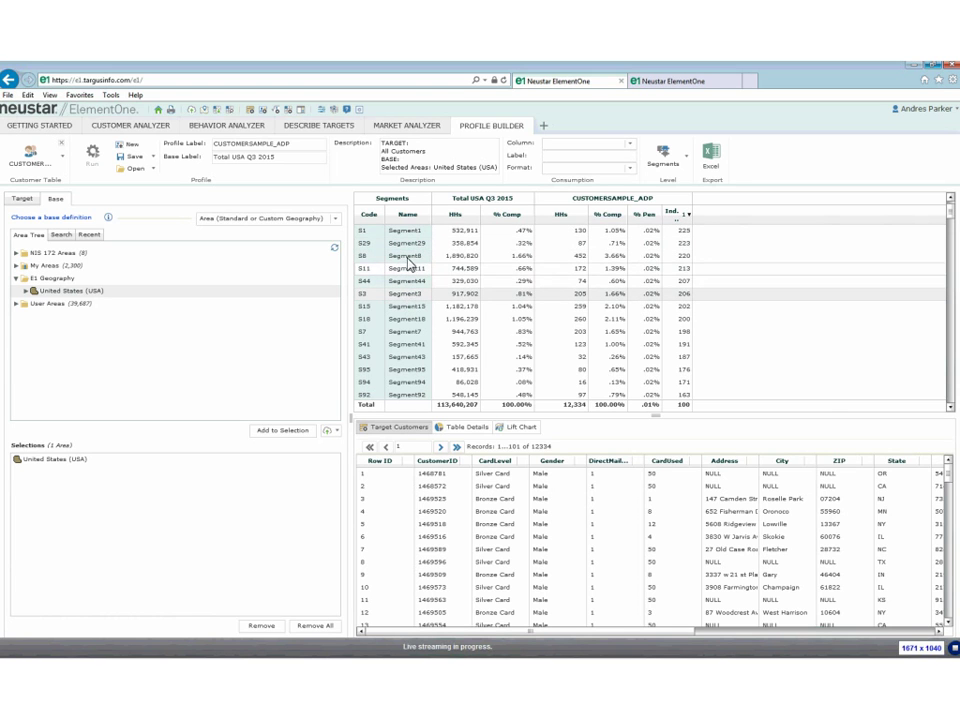
pyautogui.click(521, 427)
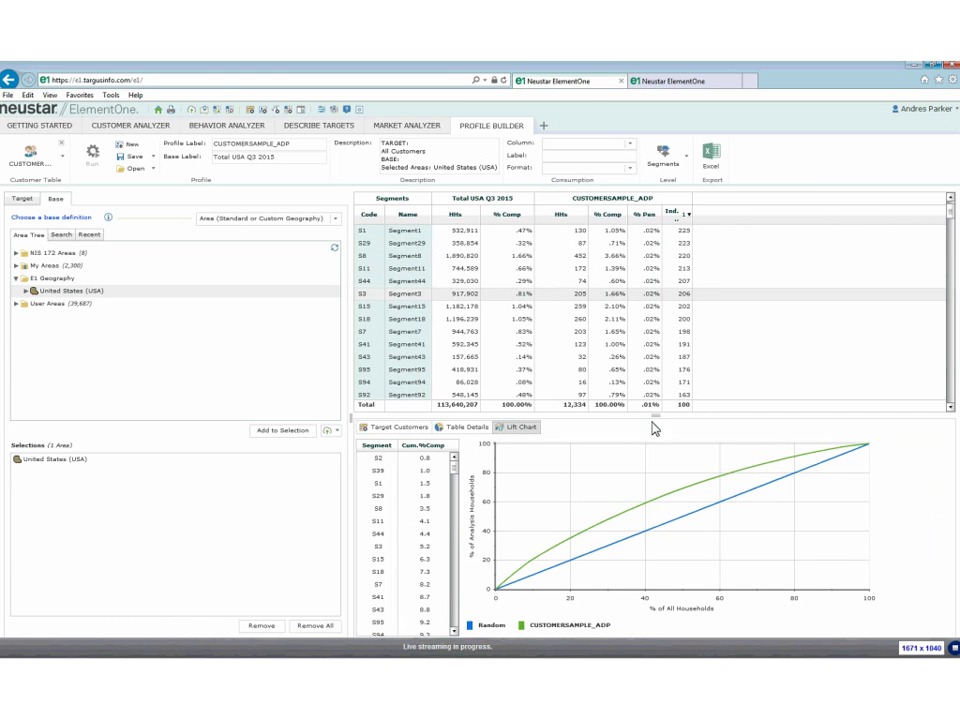
pyautogui.moveTo(657, 418); pyautogui.dragTo(657, 309)
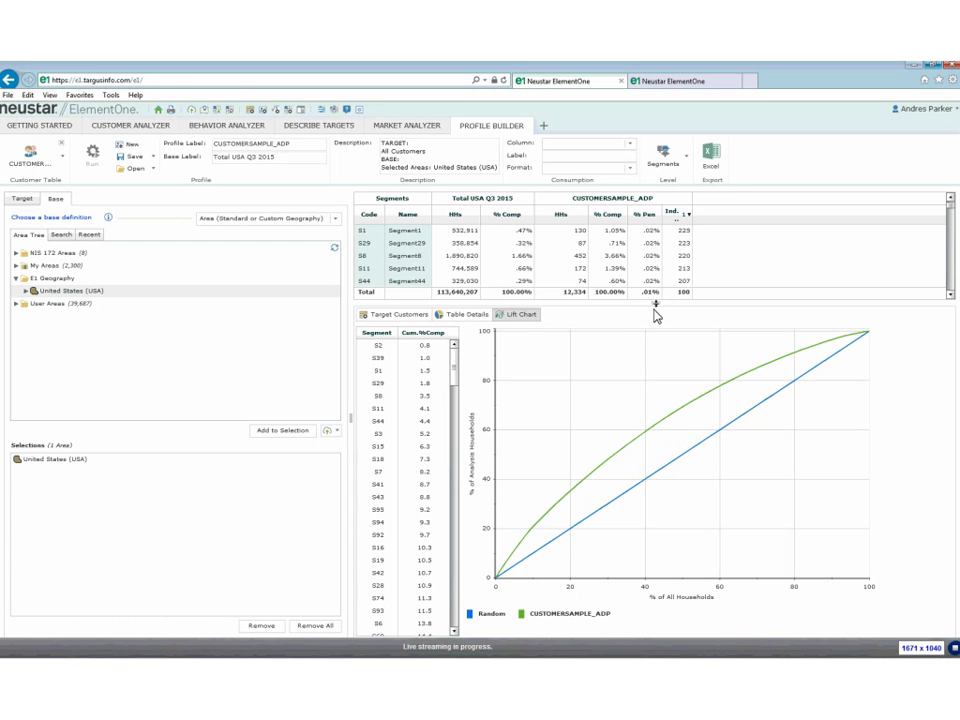
pyautogui.moveTo(656, 305); pyautogui.dragTo(656, 440)
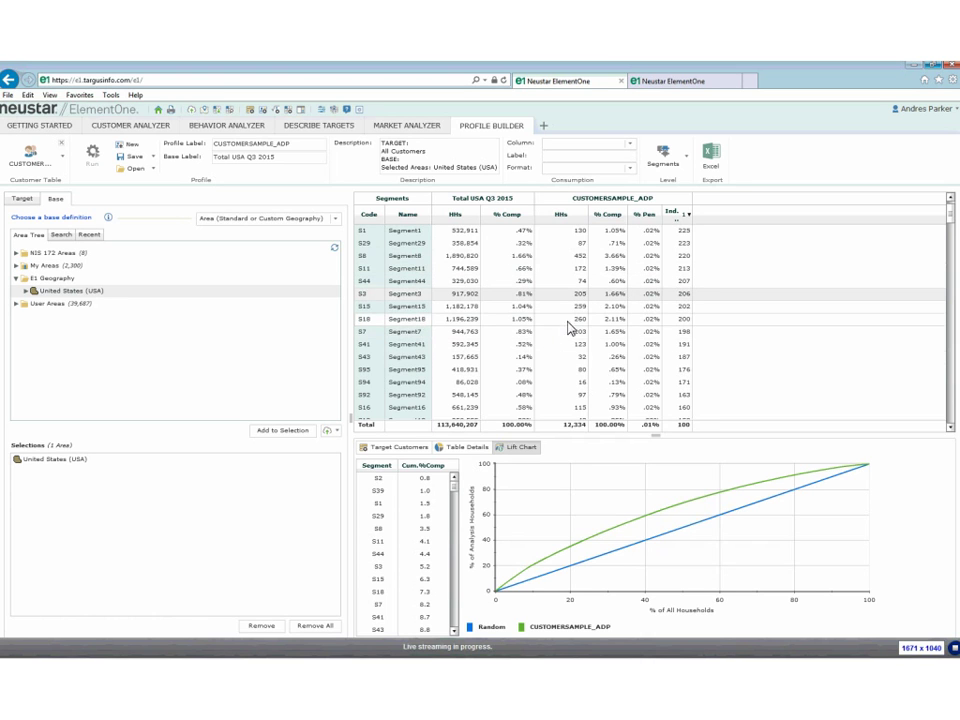
# Review the Save As options for the profile in the NIS 172 Profiles folder and leave without saving.
pyautogui.click(153, 158)
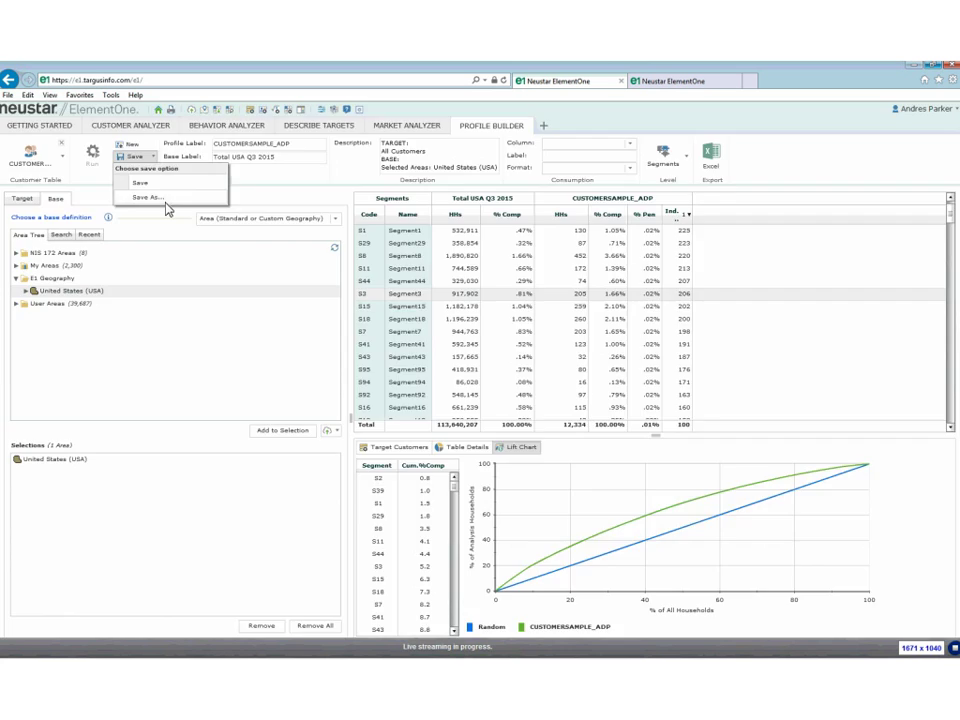
pyautogui.click(166, 198)
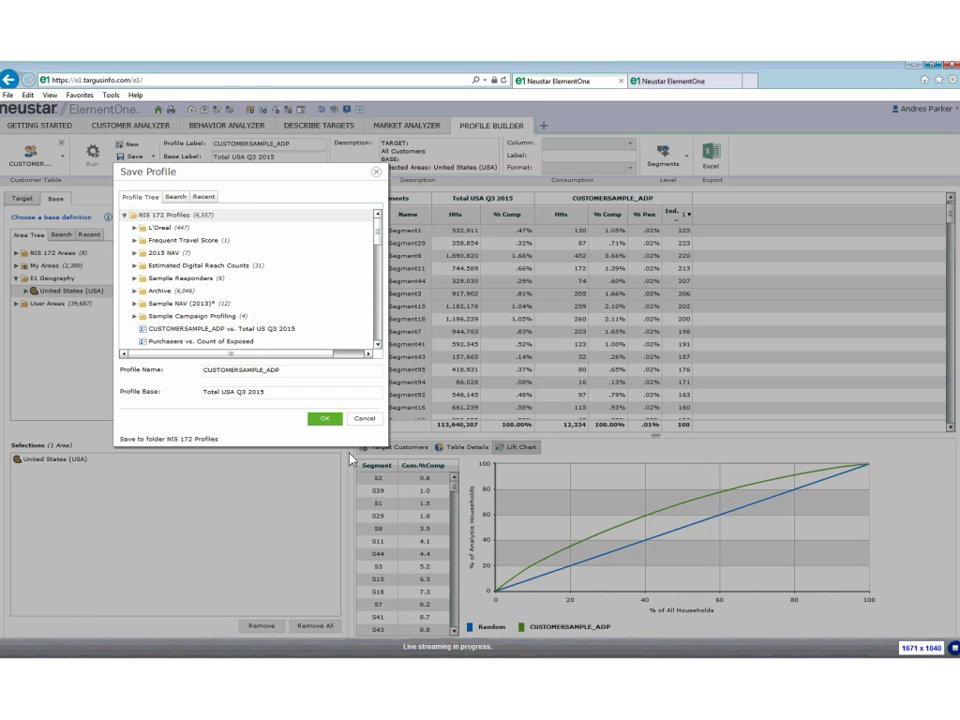
pyautogui.click(367, 429)
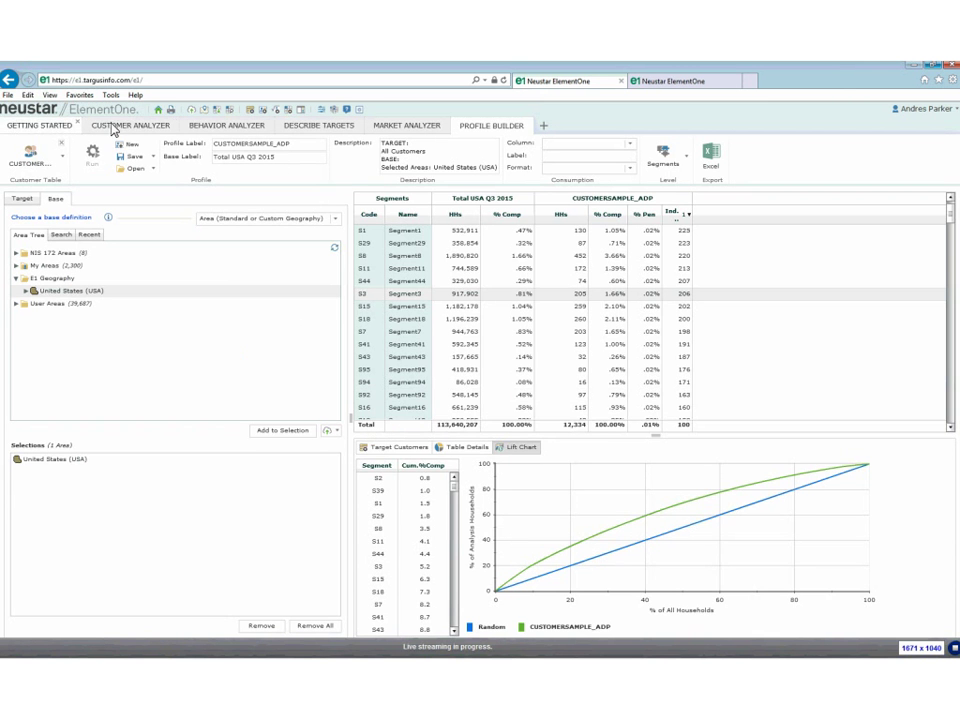
# Examine the table types and Geography Area input file types offered for a new table in Data Manager's Archive folder, without creating one.
pyautogui.click(50, 127)
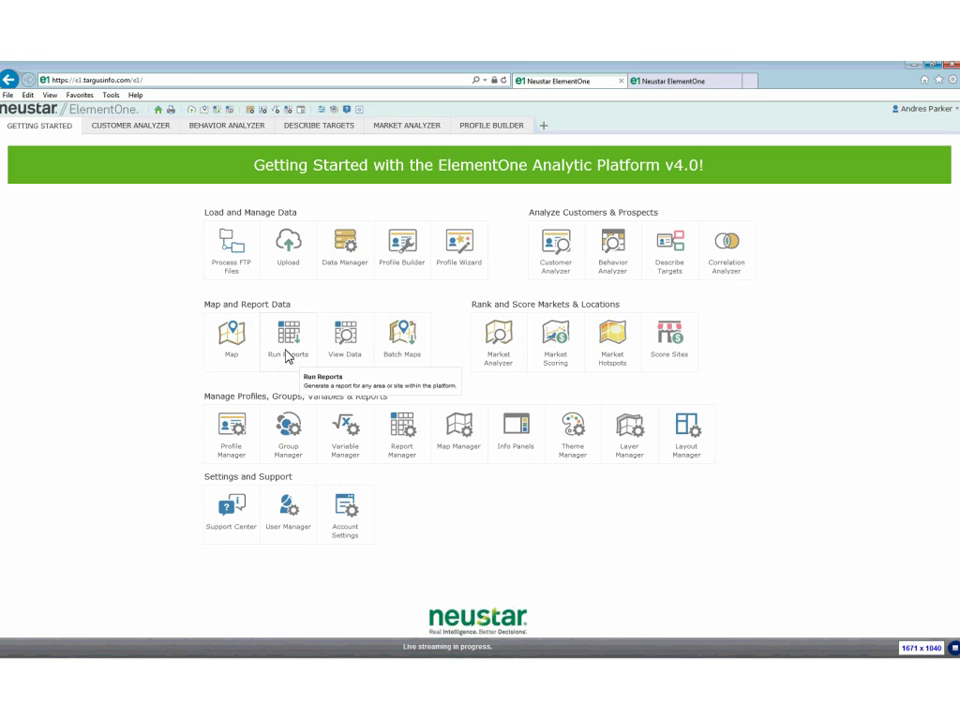
pyautogui.click(349, 262)
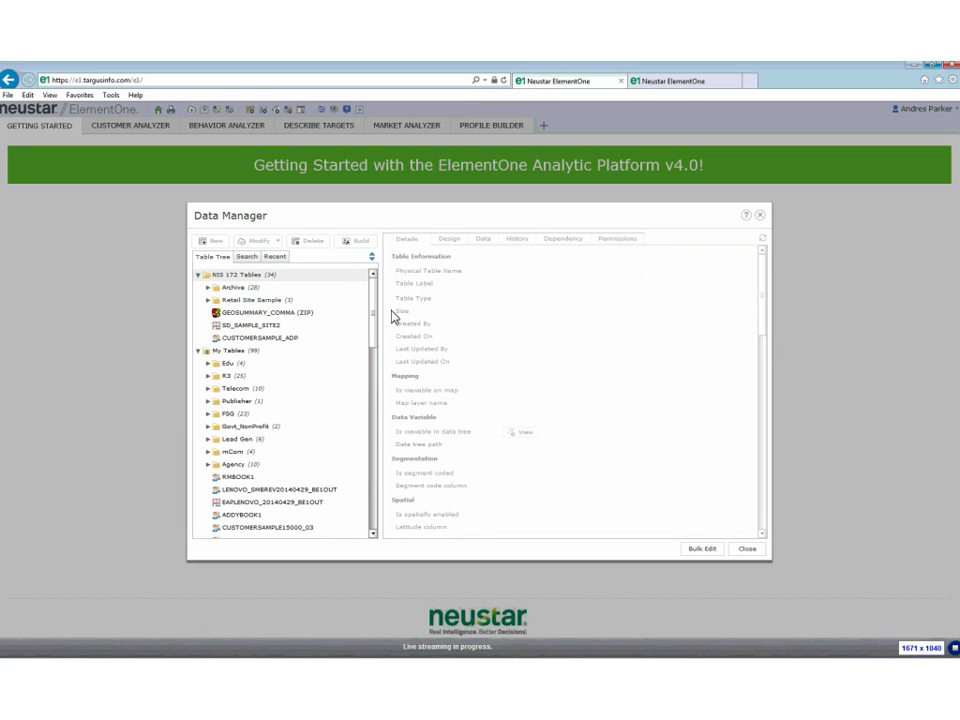
pyautogui.click(237, 287)
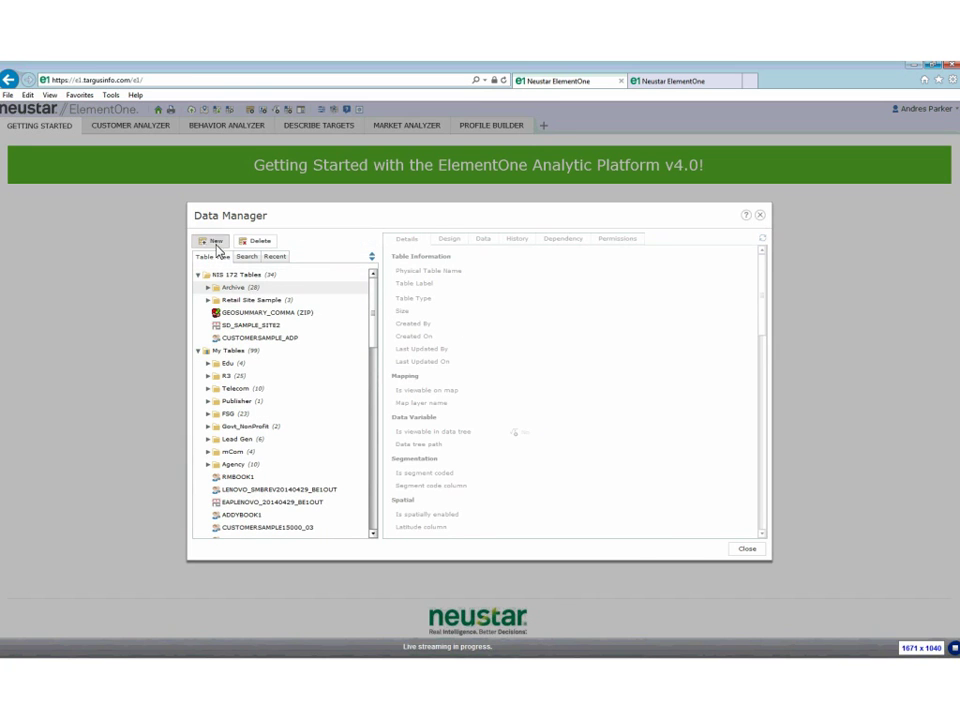
pyautogui.click(215, 246)
pyautogui.click(612, 265)
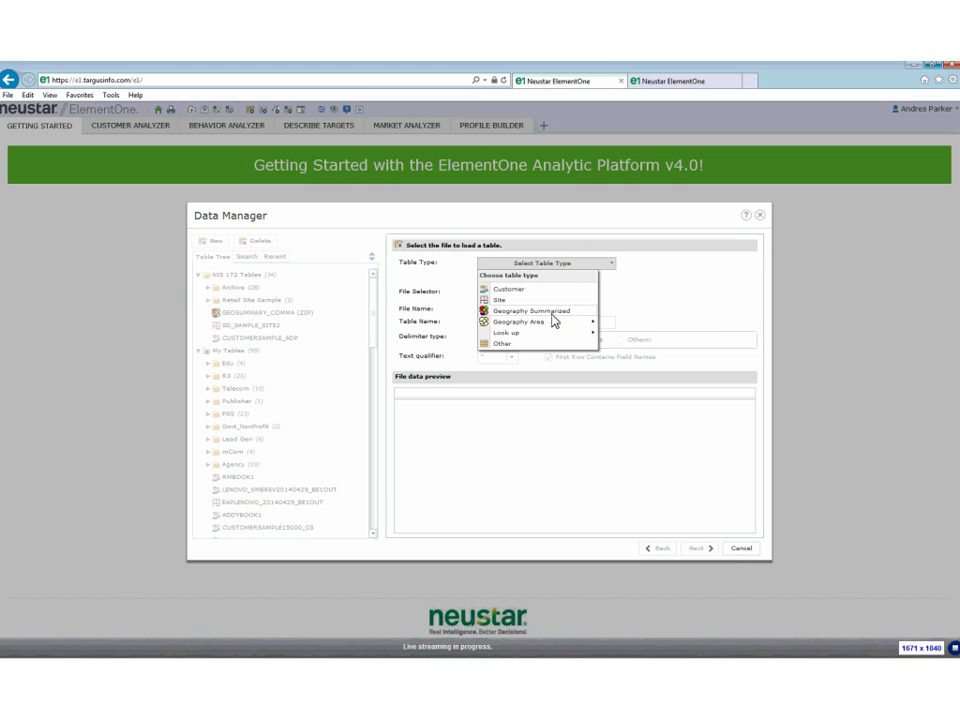
pyautogui.moveTo(527, 323)
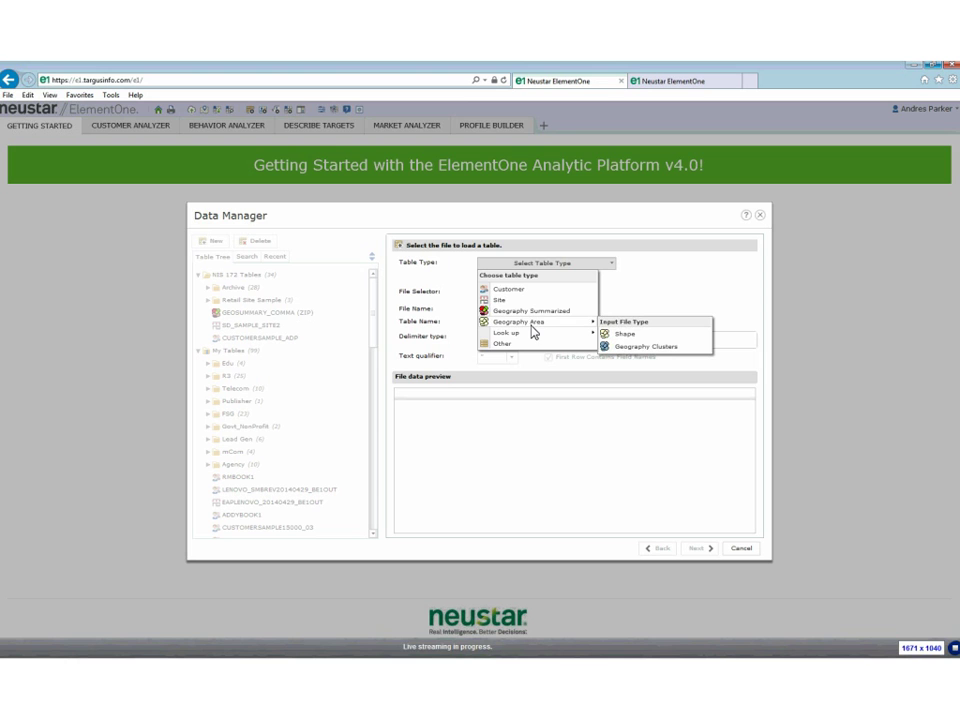
pyautogui.click(645, 278)
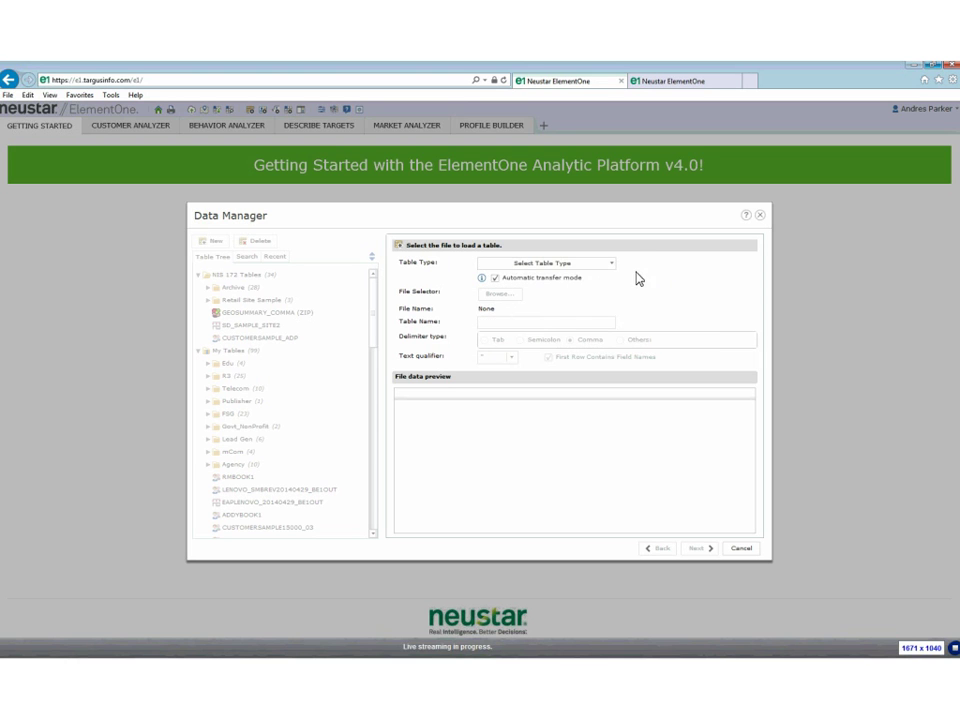
pyautogui.click(748, 549)
pyautogui.click(760, 216)
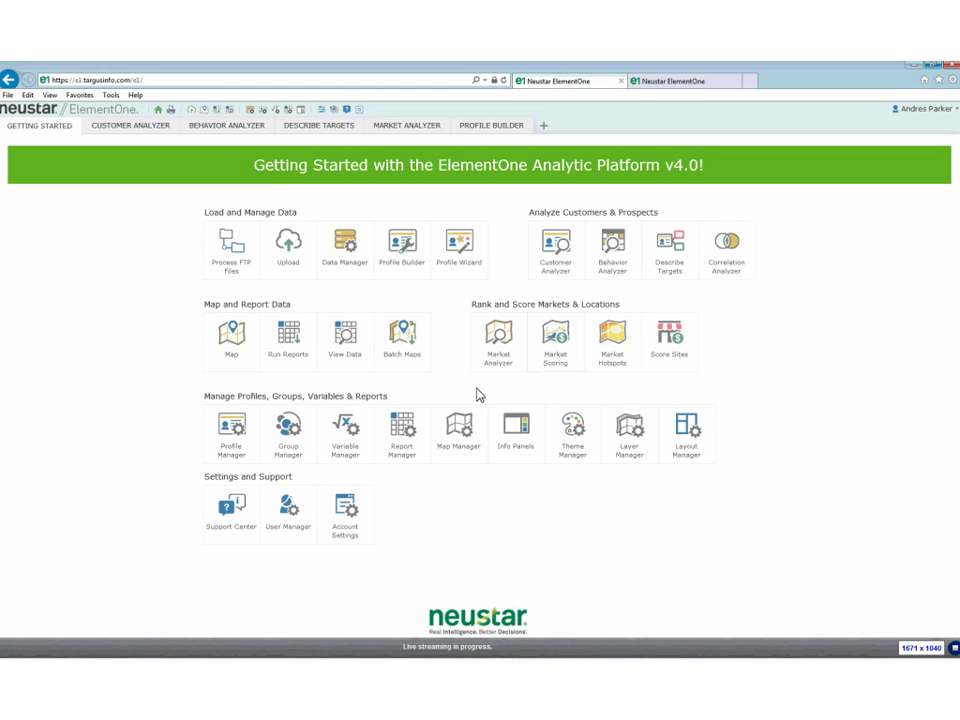
# Open Customer Analyzer and load CUSTOMERSAMPLE_ADP vs. Total US Q3 2015 from the NIS 172 Profiles as Profile I.
pyautogui.moveTo(619, 389)
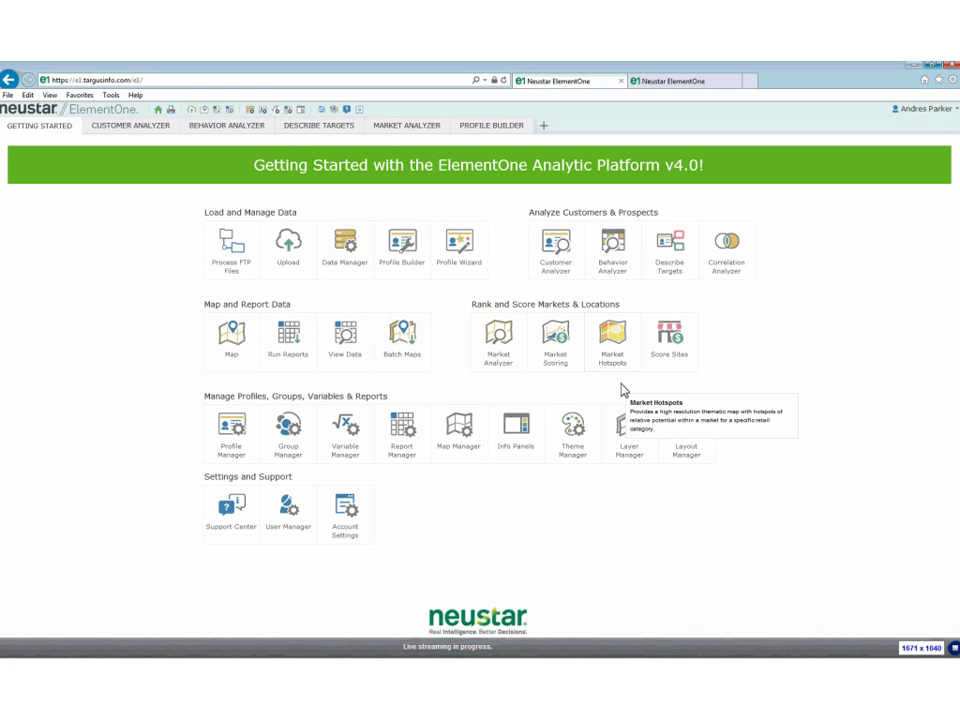
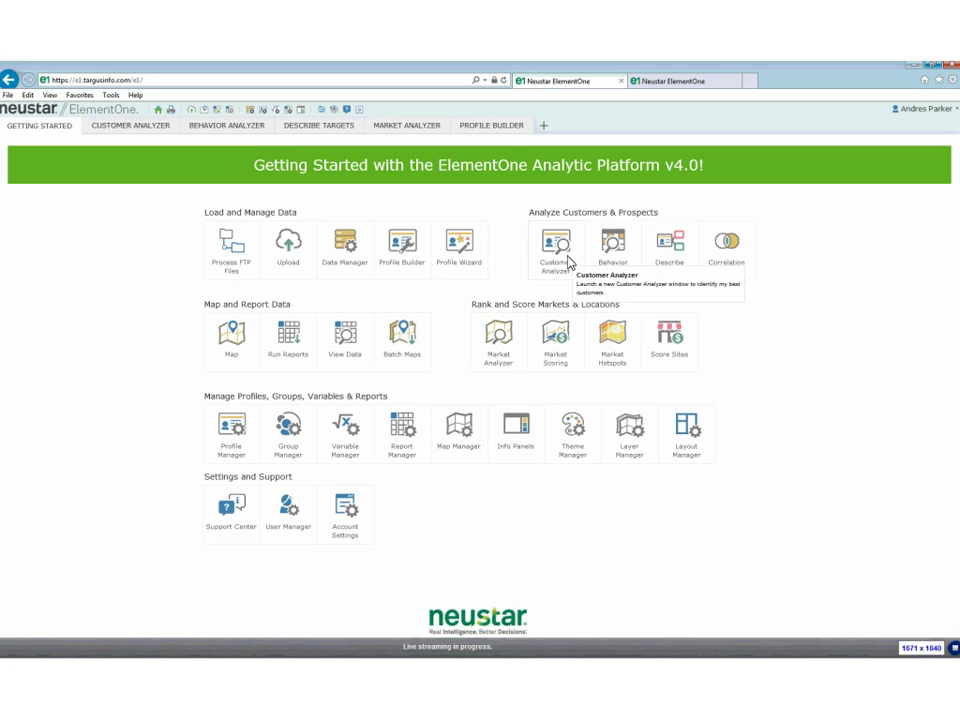
pyautogui.click(130, 126)
pyautogui.click(40, 163)
pyautogui.click(103, 220)
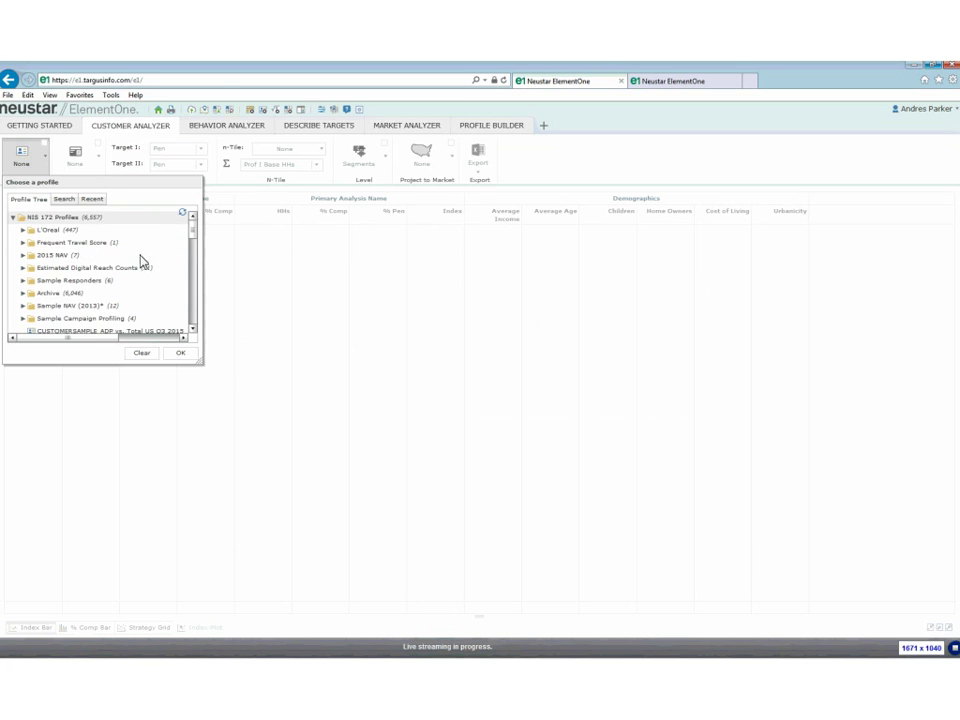
pyautogui.scroll(-2, 150, 318)
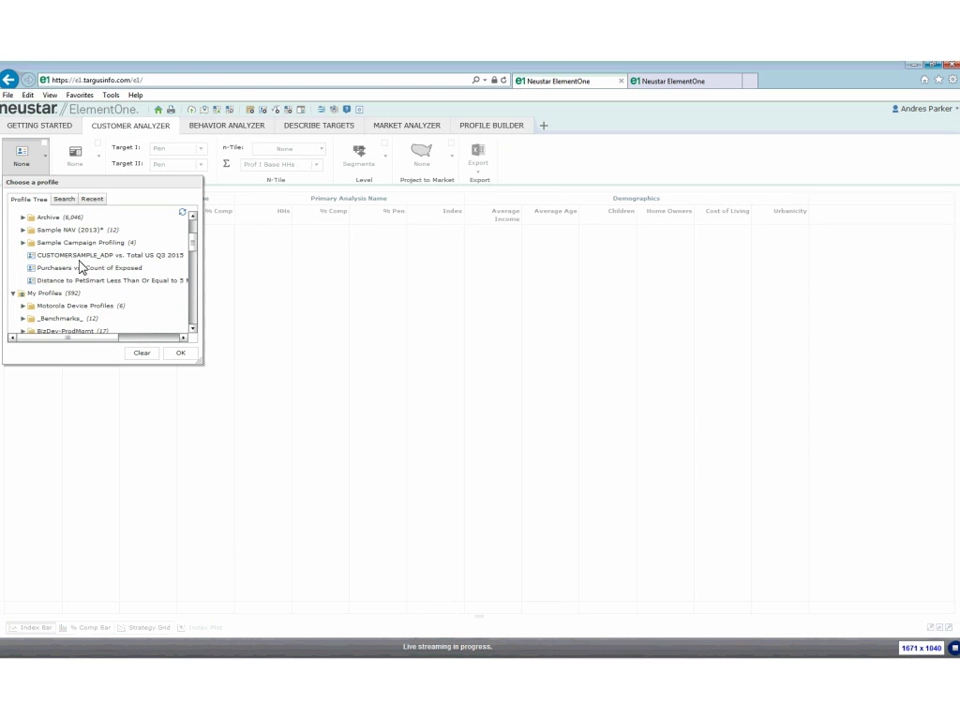
pyautogui.click(114, 258)
pyautogui.click(180, 353)
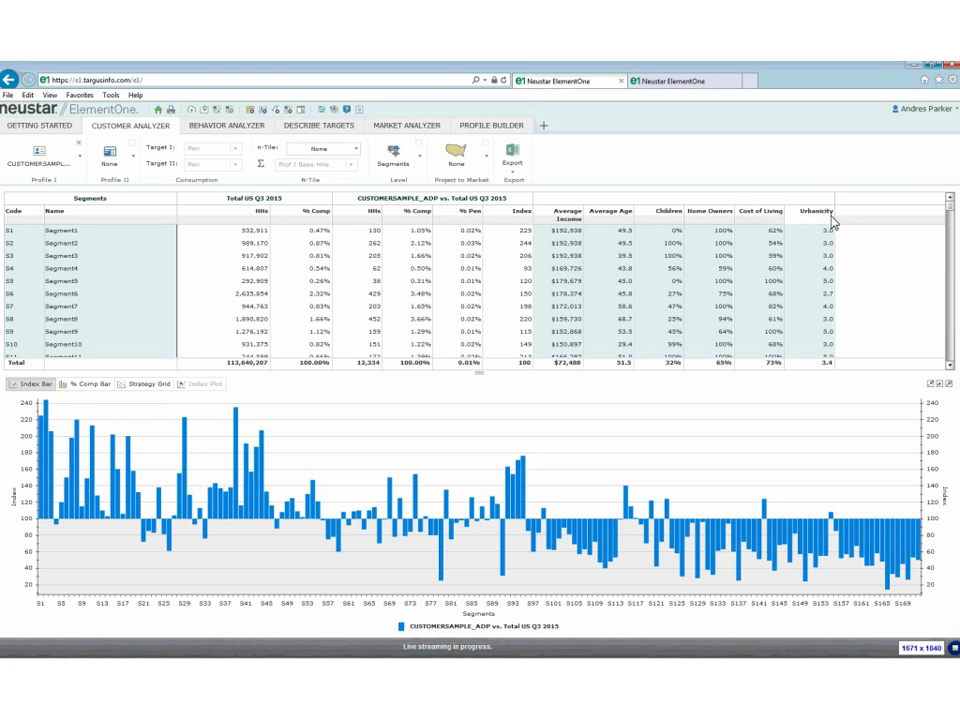
# Compare the index chart with segments sorted by average income, average age and children, and return to segment code order.
pyautogui.moveTo(832, 222)
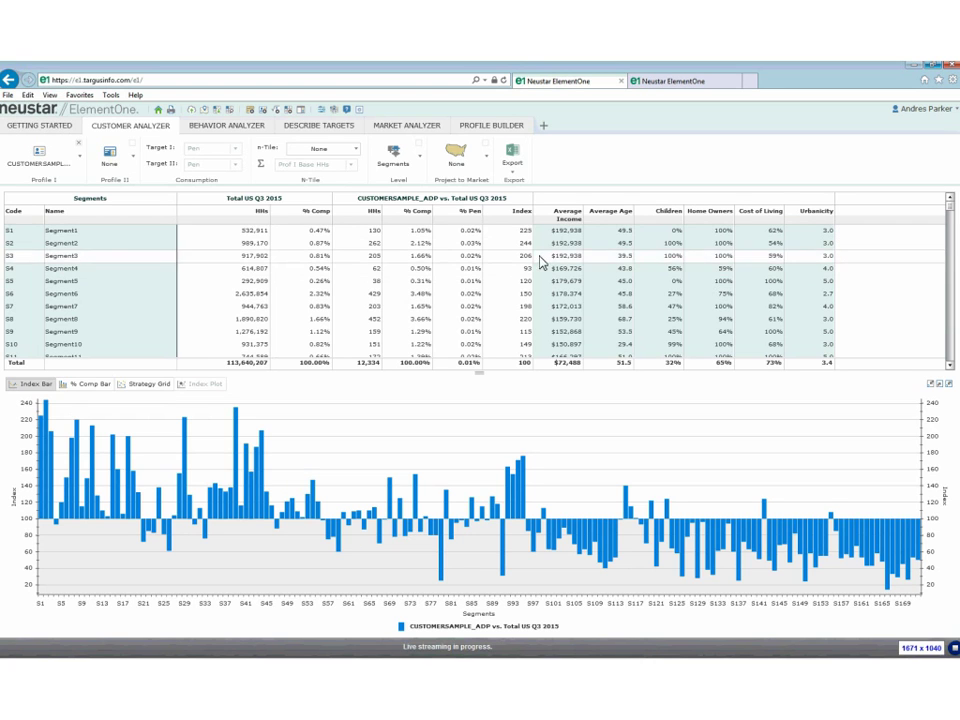
pyautogui.moveTo(574, 222); pyautogui.dragTo(572, 225)
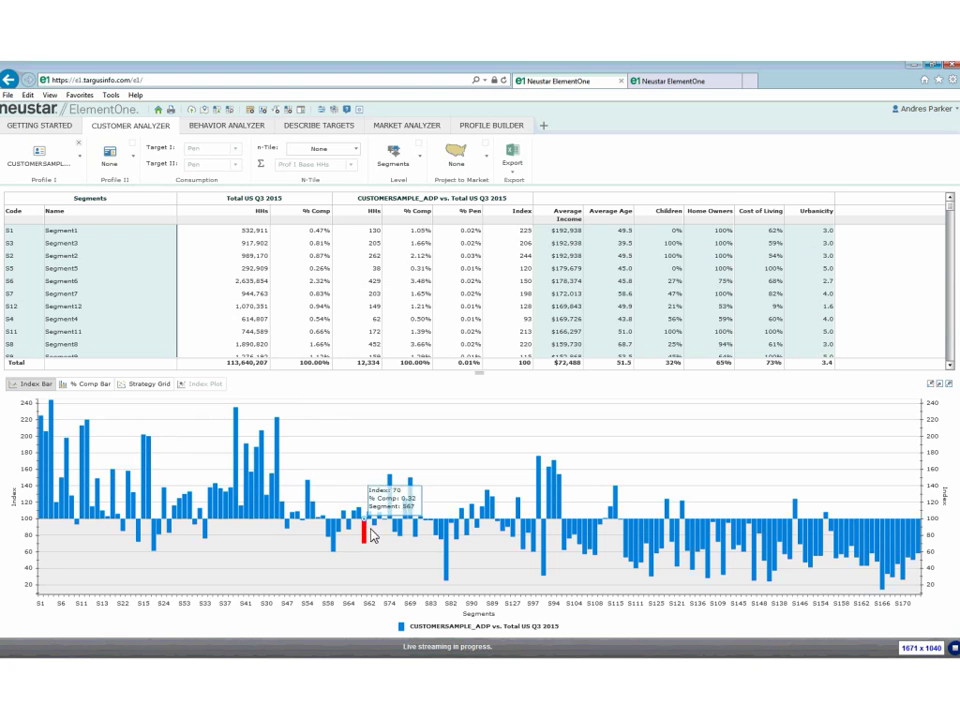
pyautogui.click(612, 212)
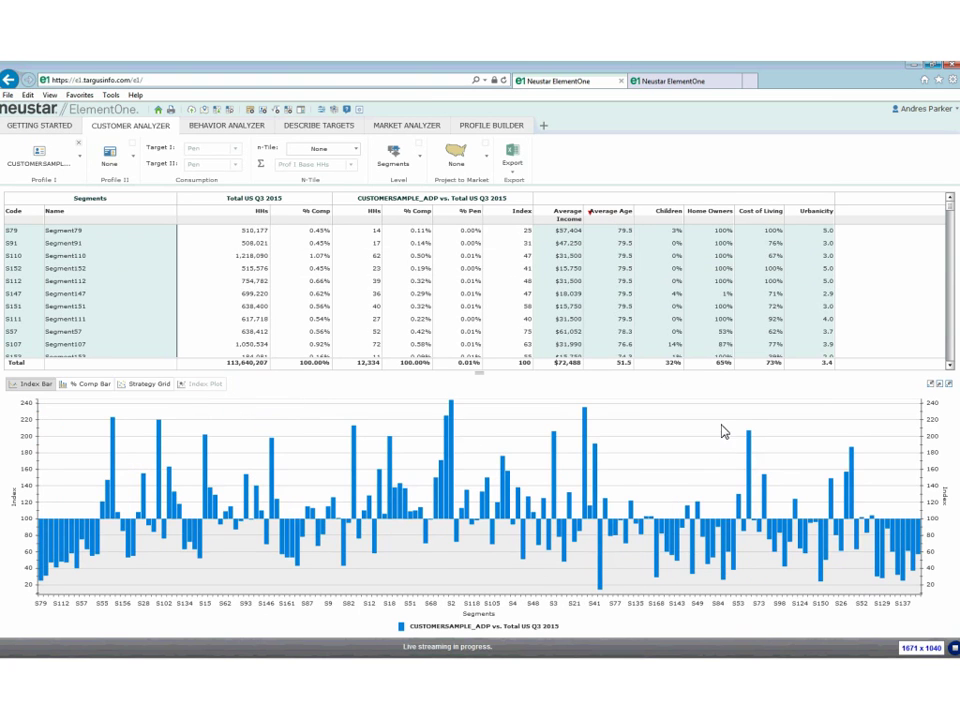
pyautogui.moveTo(135, 507)
pyautogui.moveTo(857, 484)
pyautogui.click(672, 216)
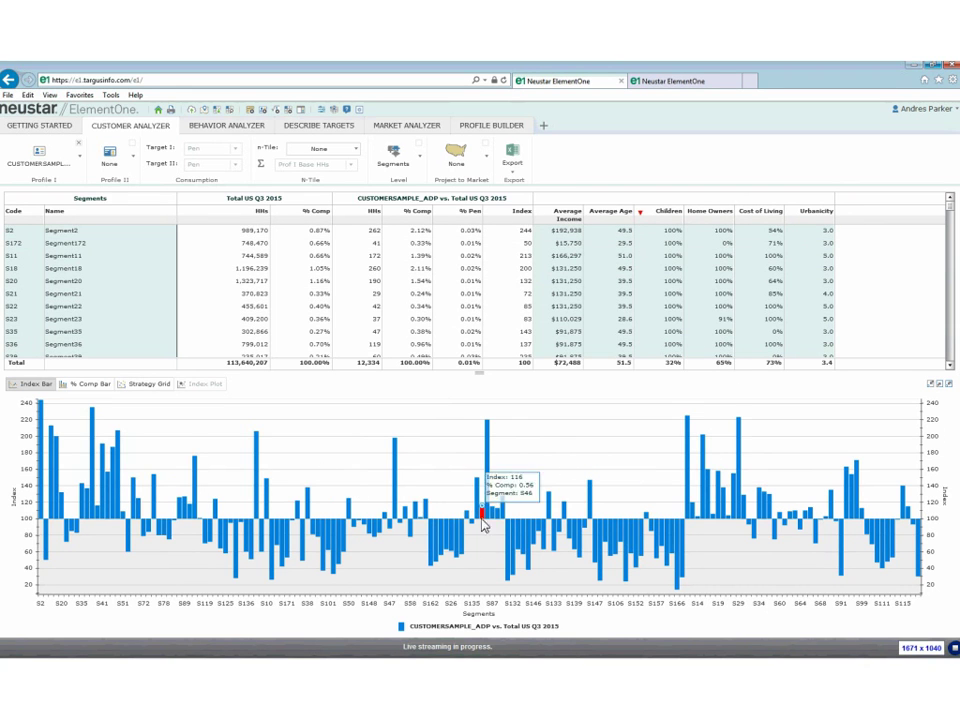
pyautogui.click(15, 212)
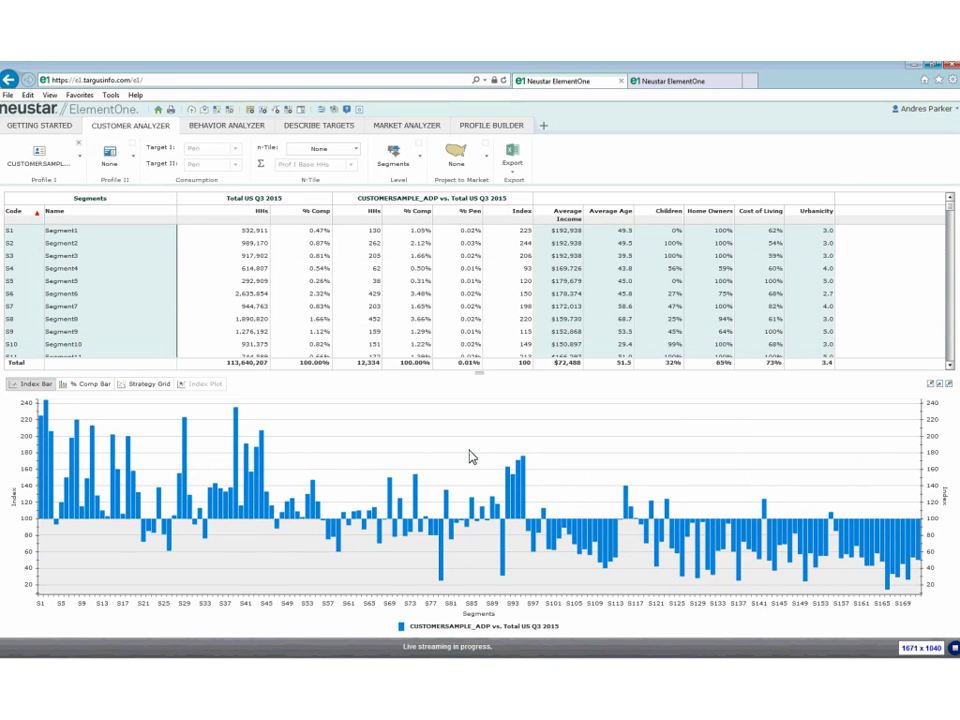
# Select the S39 bar in the index chart to locate Segment39 and its neighbouring segments in the table.
pyautogui.moveTo(237, 430)
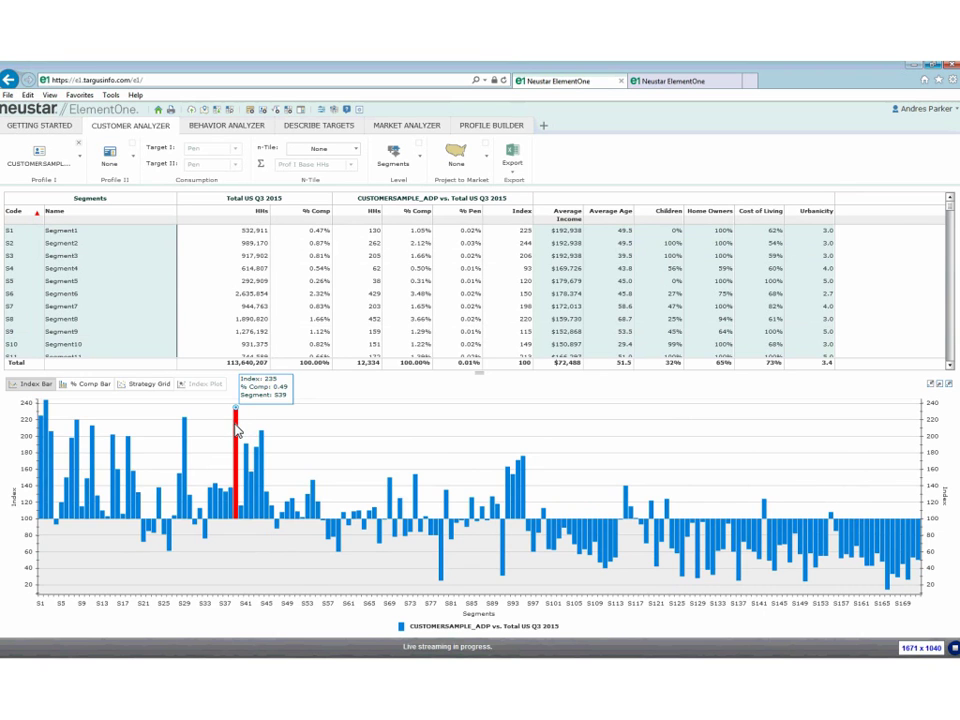
pyautogui.click(237, 430)
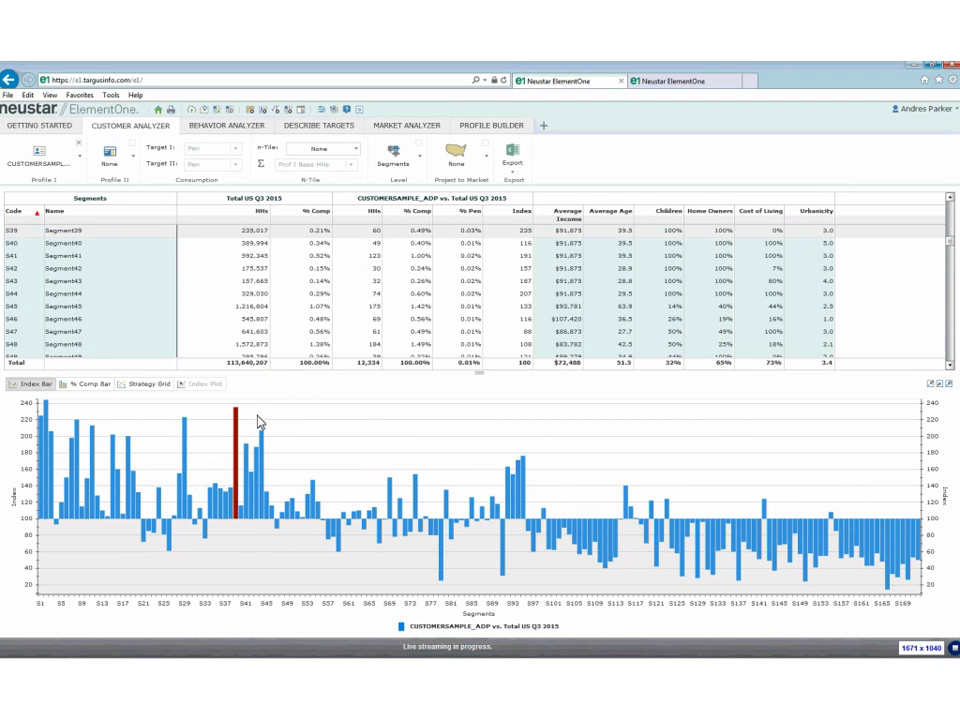
pyautogui.scroll(2, 487, 280)
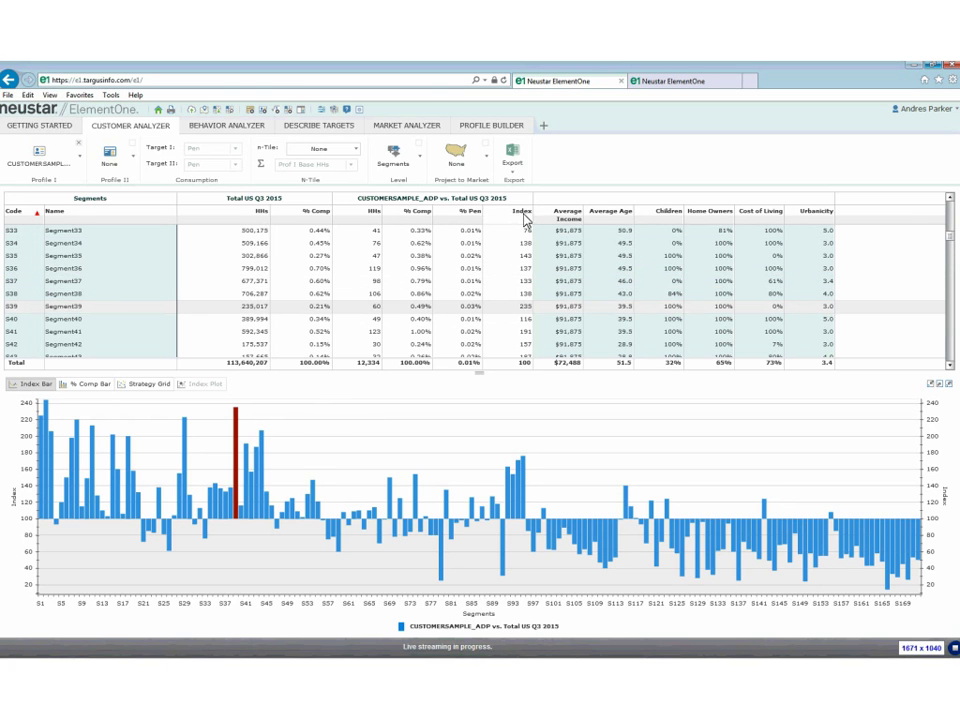
# Sort the segments by descending index and try highlighting the bars above 100, the Segment2 and Segment39 rows, and a range of leading bars.
pyautogui.click(524, 214)
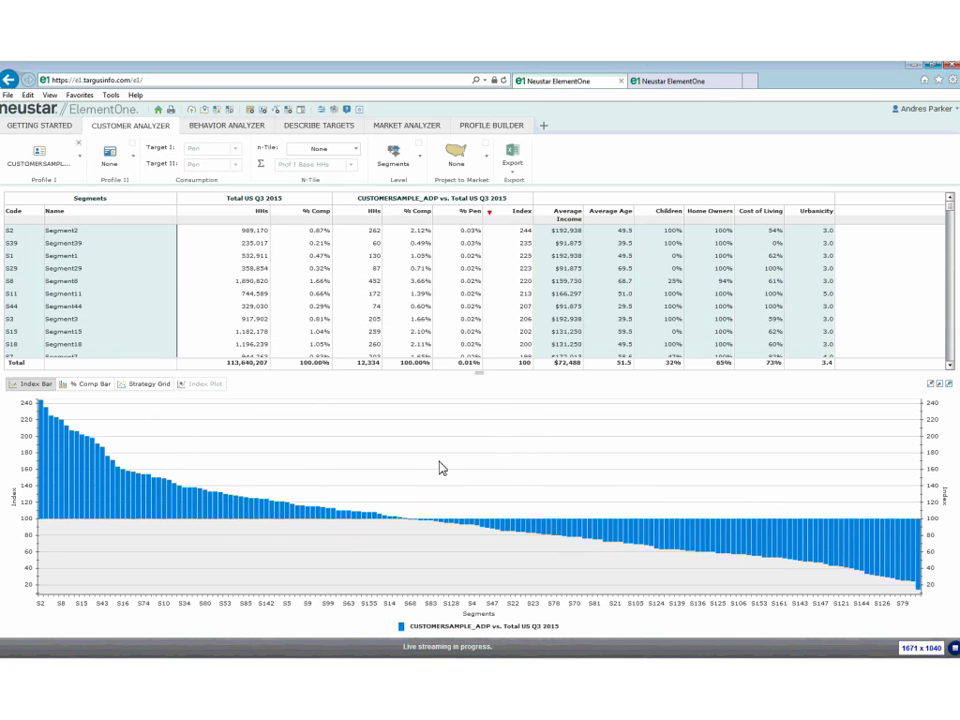
pyautogui.moveTo(415, 403); pyautogui.dragTo(75, 590)
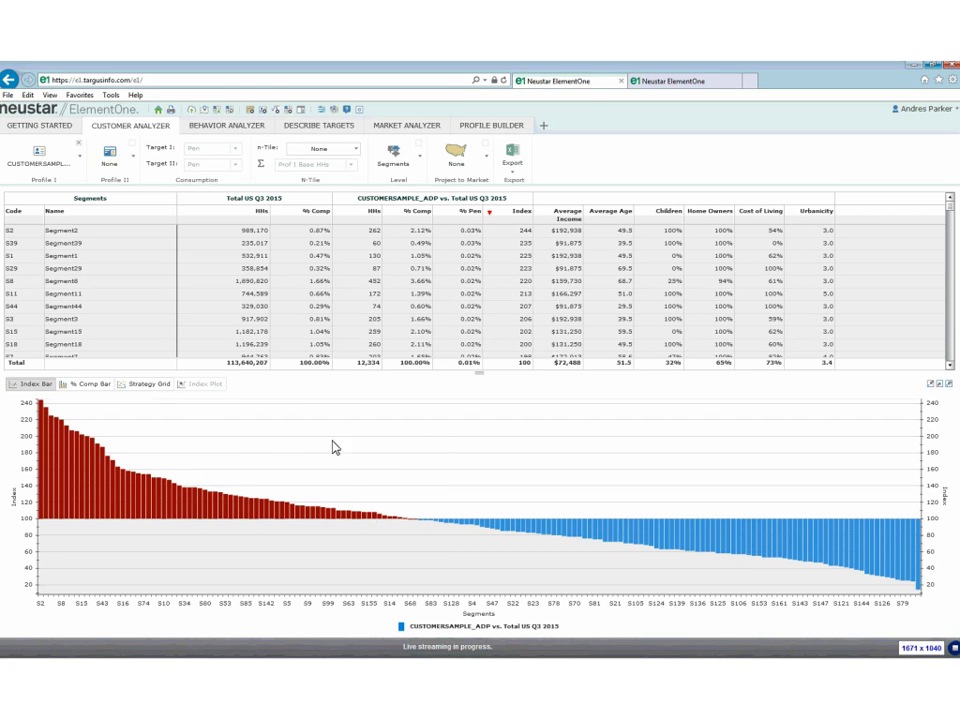
pyautogui.click(60, 230)
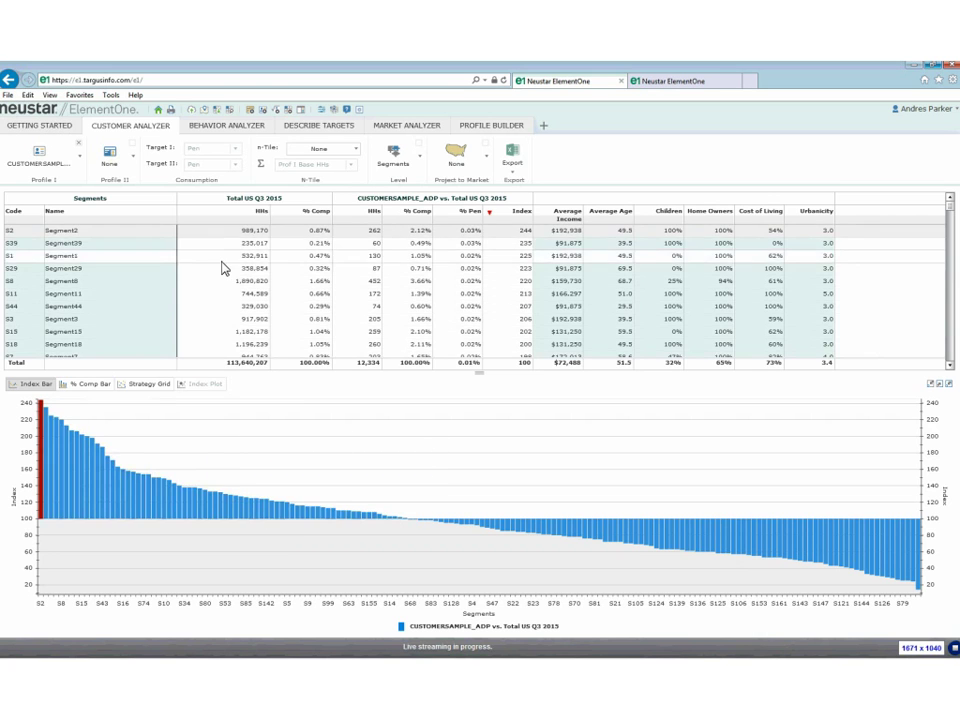
pyautogui.click(111, 243)
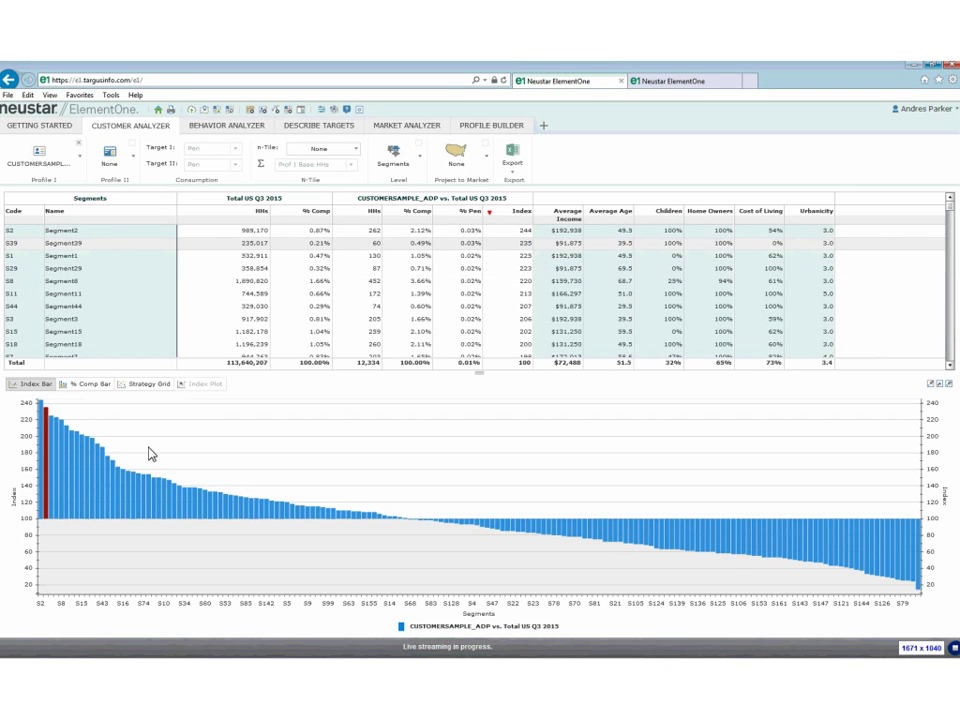
pyautogui.moveTo(179, 452); pyautogui.dragTo(42, 365)
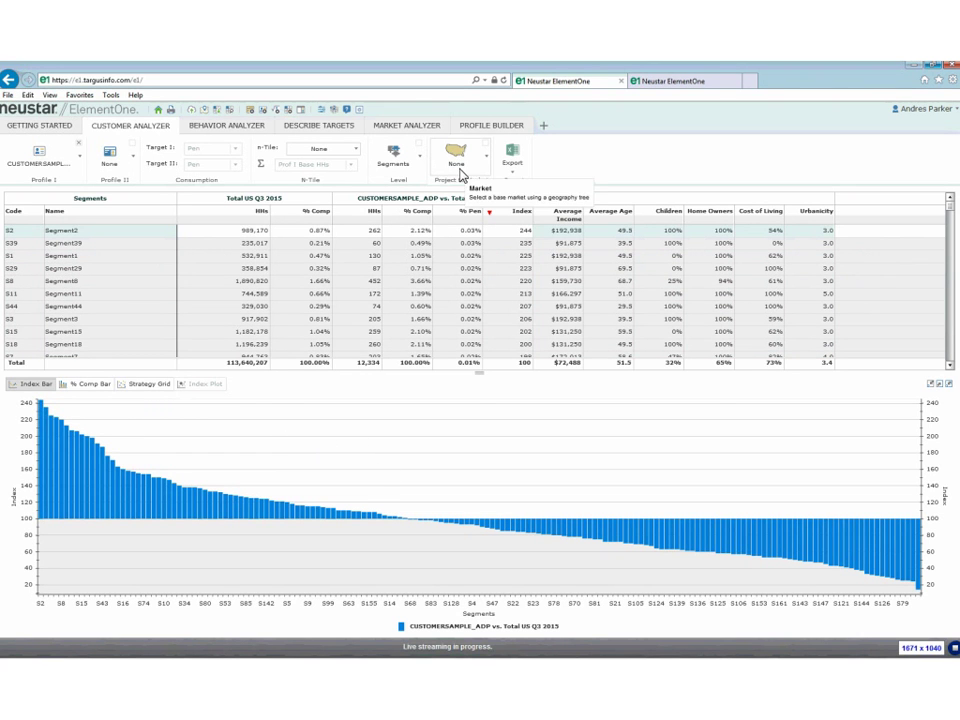
# Set the analysis level to the Life-Stage IV groups from the Common folder of NIS 172 Groups.
pyautogui.click(421, 162)
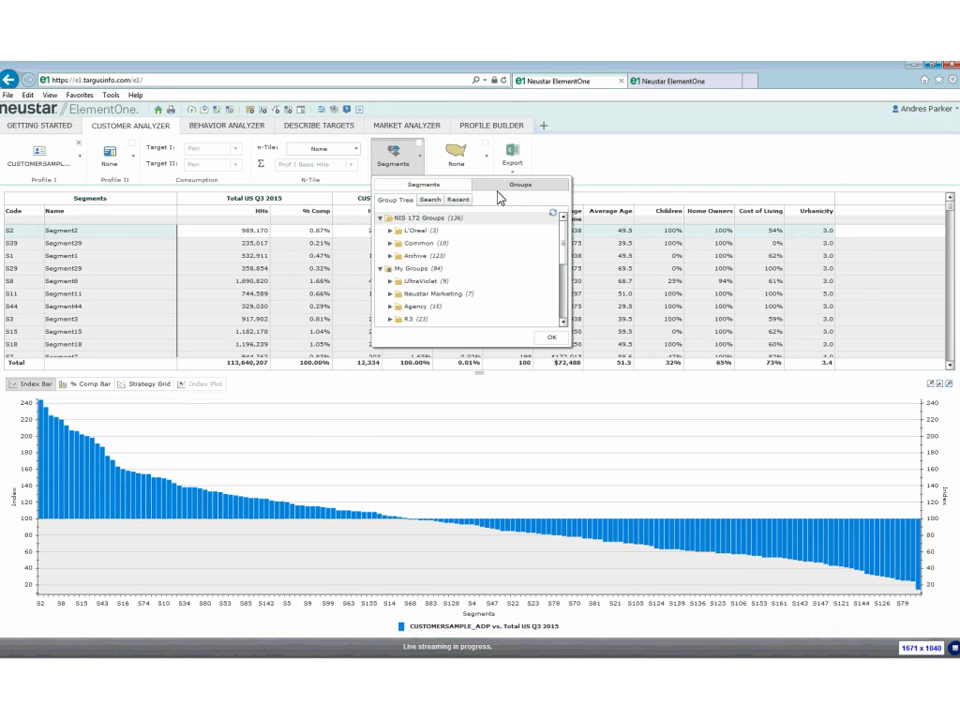
pyautogui.click(391, 244)
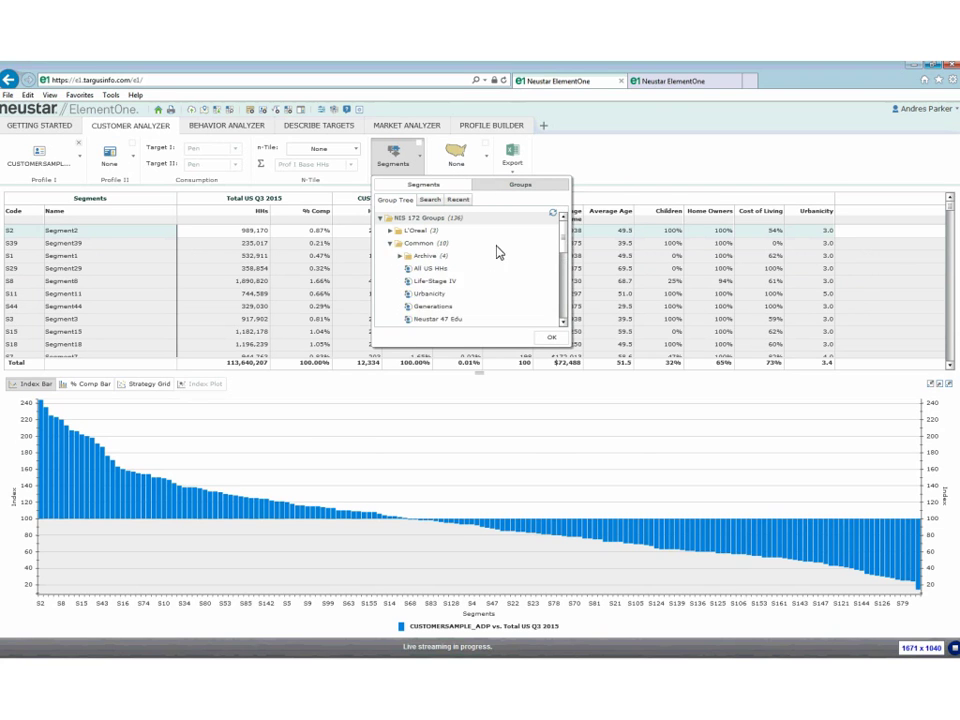
pyautogui.click(462, 283)
pyautogui.scroll(-1, 504, 268)
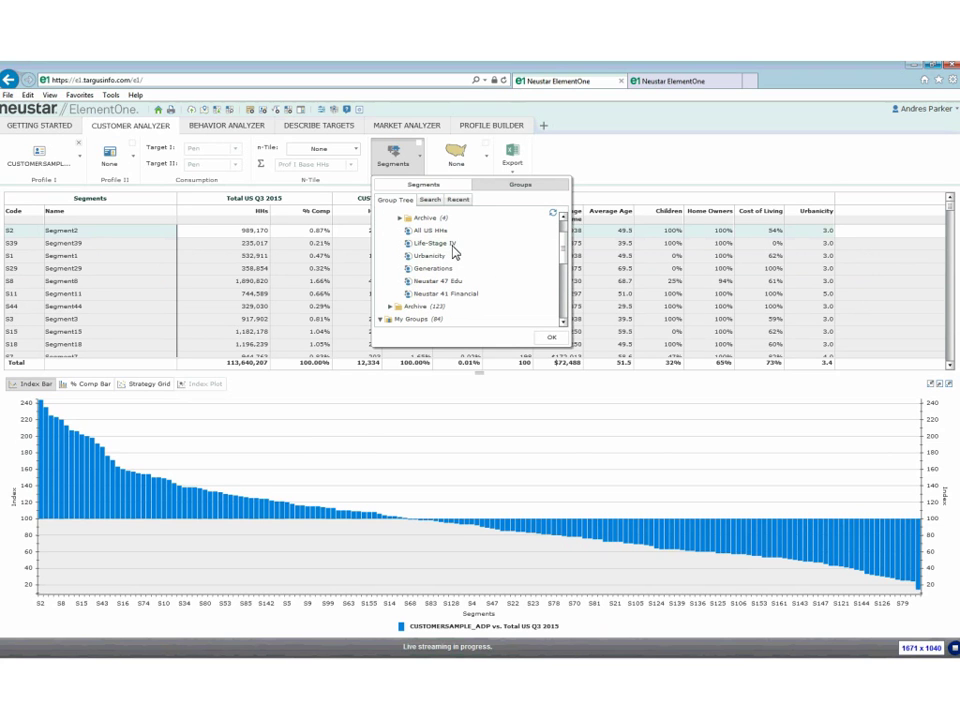
pyautogui.doubleClick(454, 250)
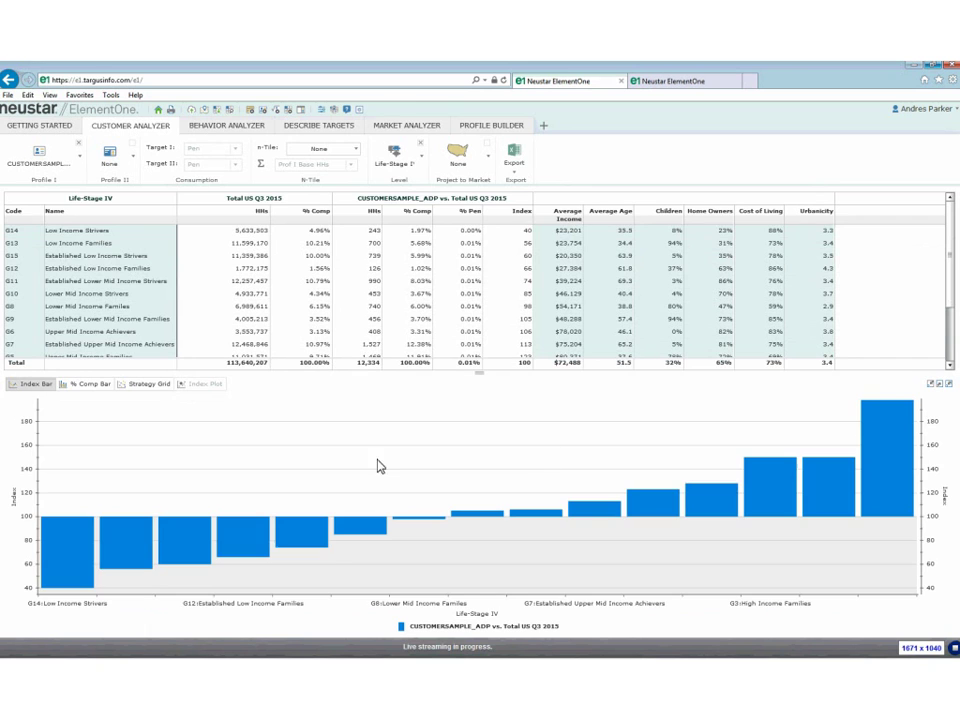
# Highlight Established High Income Families with the groups in code order, and sort the Life-Stage IV groups by descending index.
pyautogui.click(16, 211)
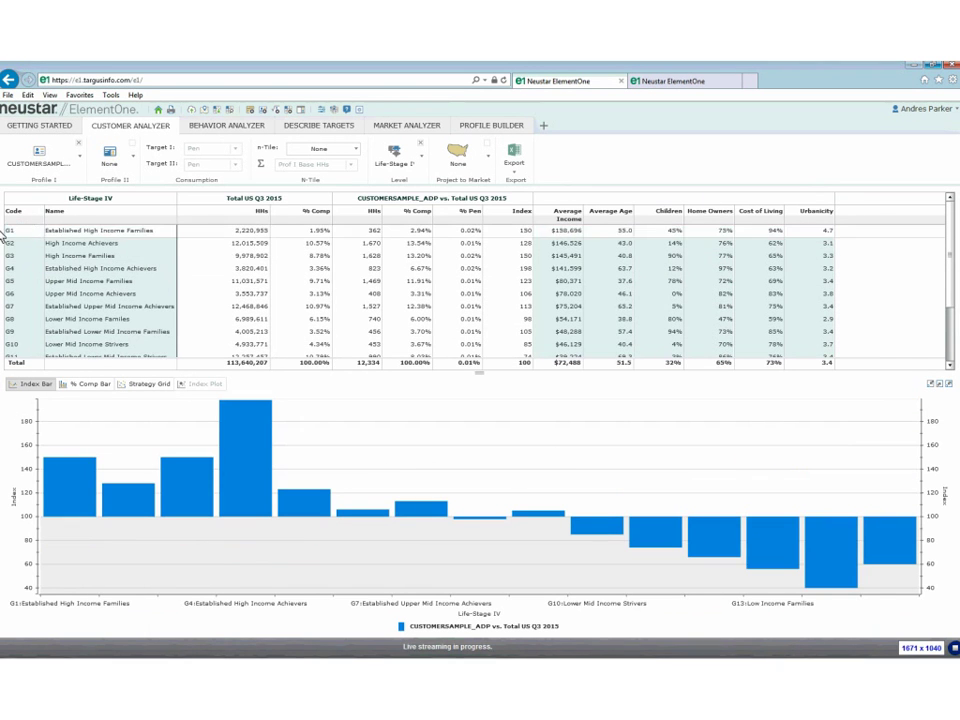
pyautogui.click(136, 237)
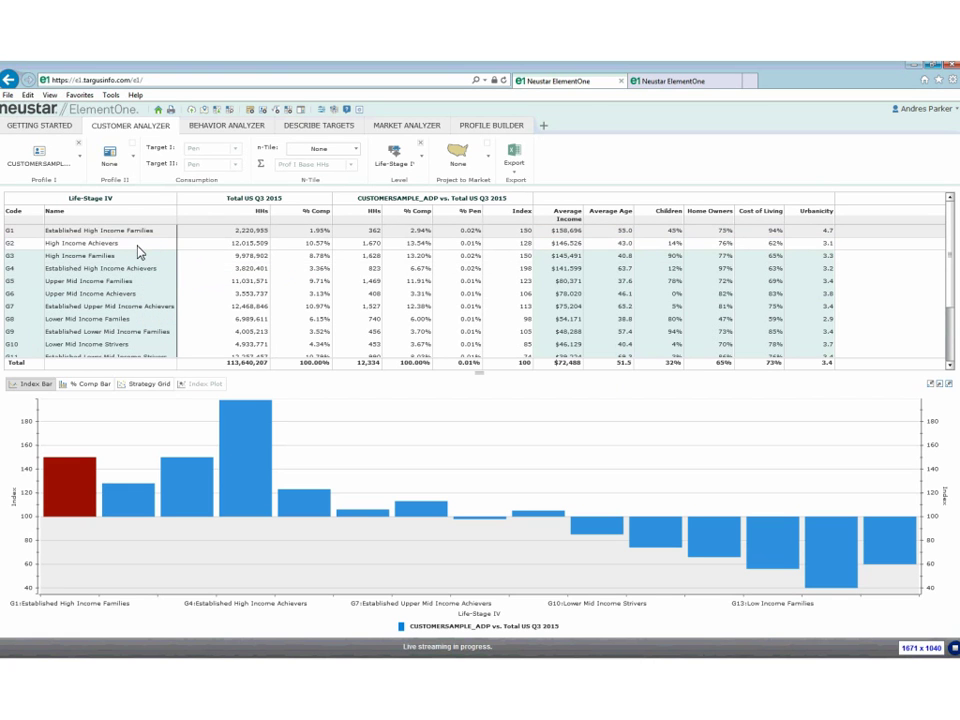
pyautogui.moveTo(136, 246)
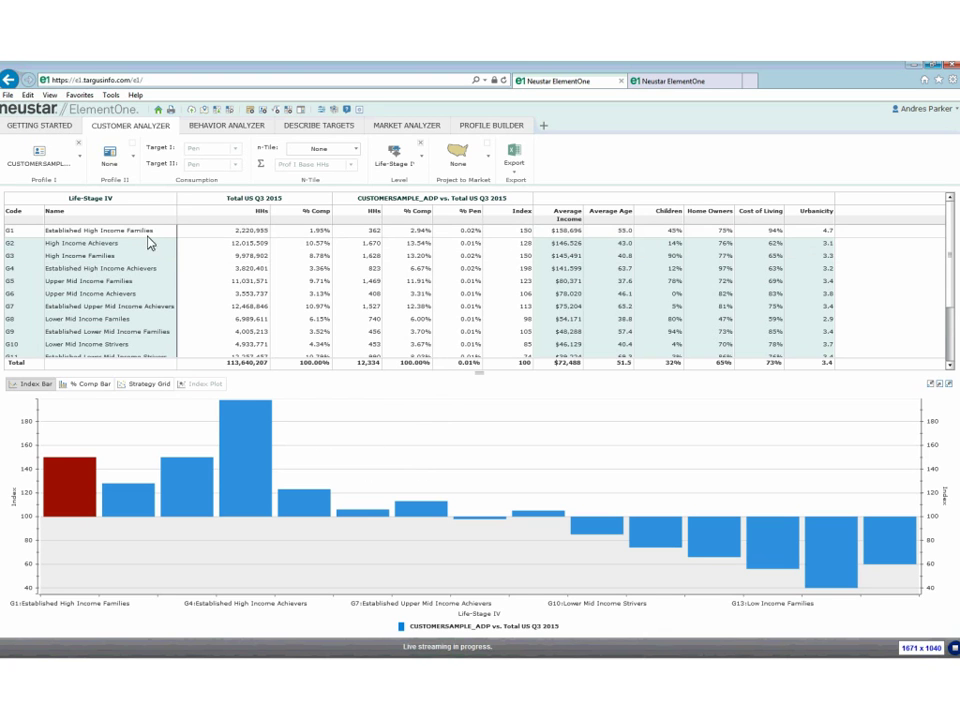
pyautogui.moveTo(517, 224); pyautogui.dragTo(519, 222)
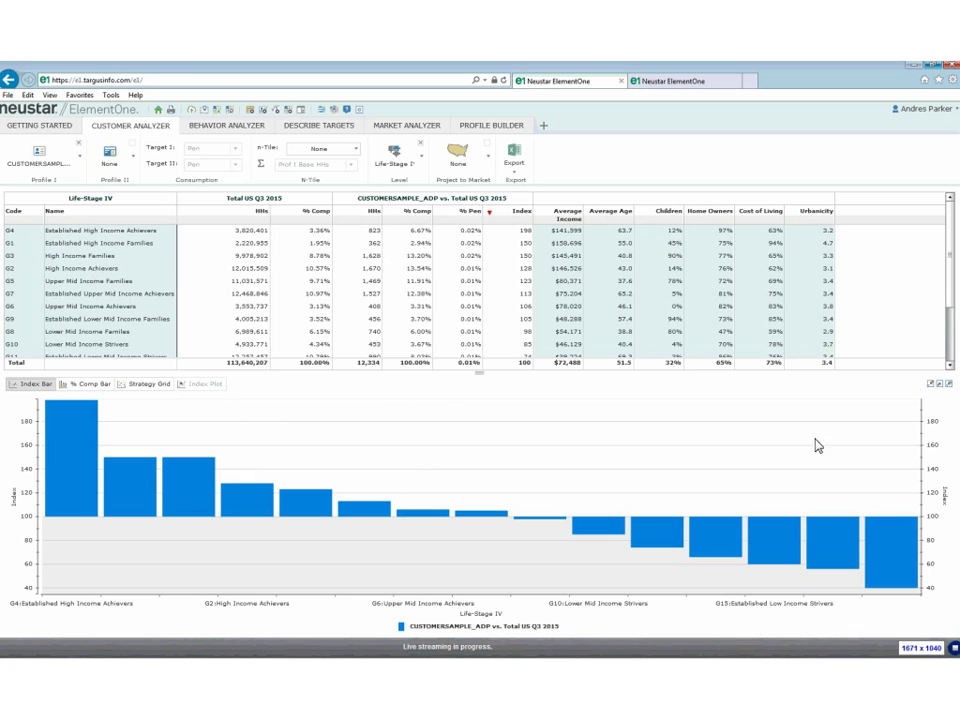
pyautogui.scroll(-1, 394, 332)
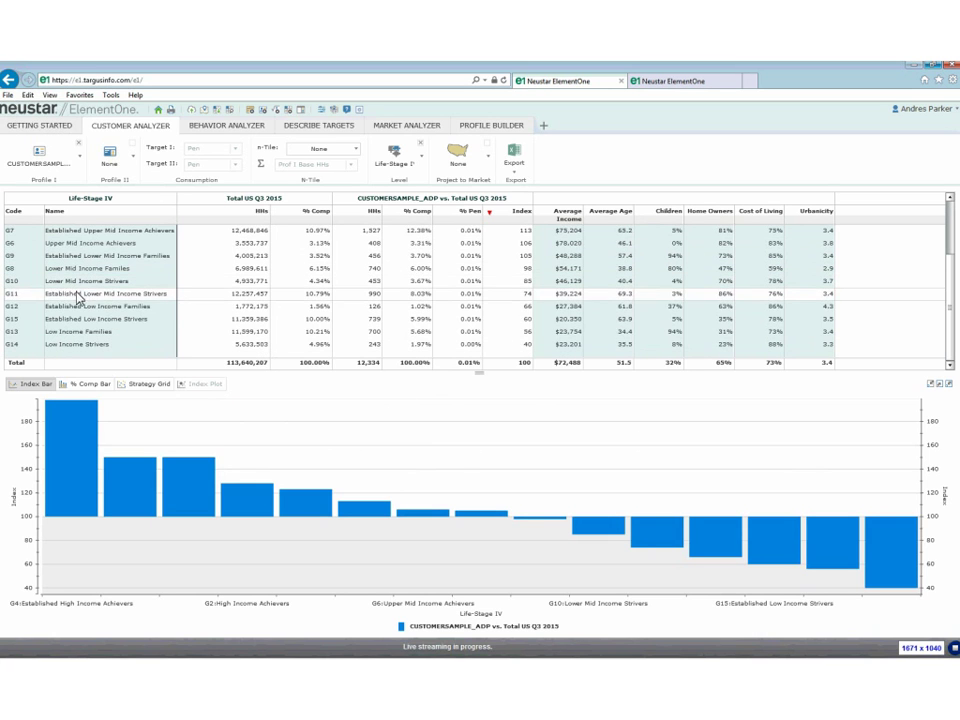
pyautogui.scroll(2, 343, 336)
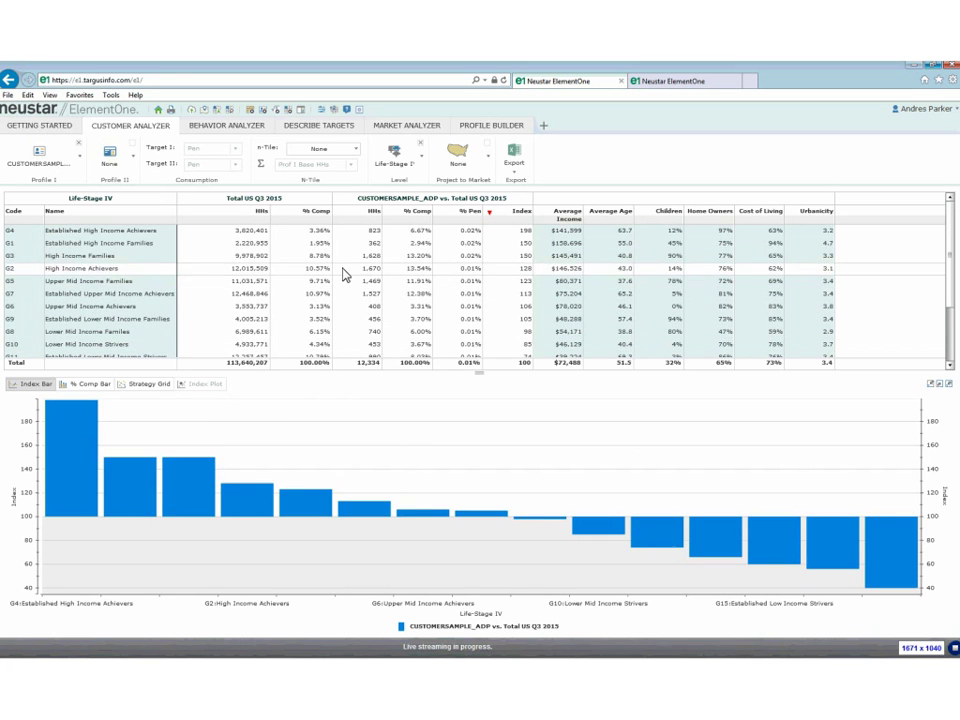
# Highlight groups G4, G1 and G10 to compare their index bars with their income, age and children figures.
pyautogui.moveTo(70, 428)
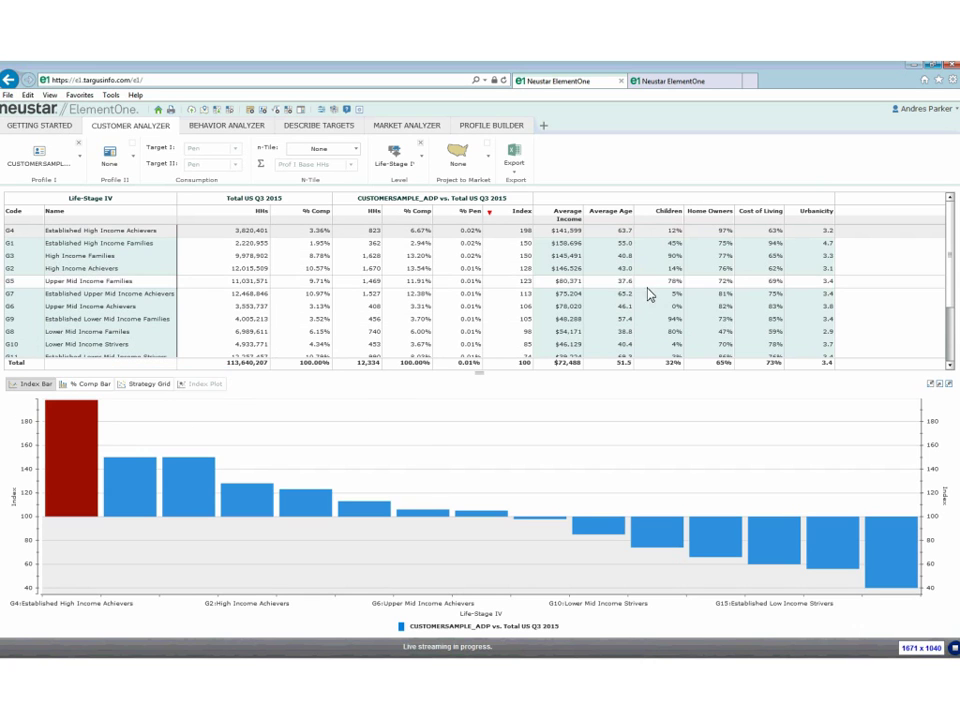
pyautogui.click(570, 246)
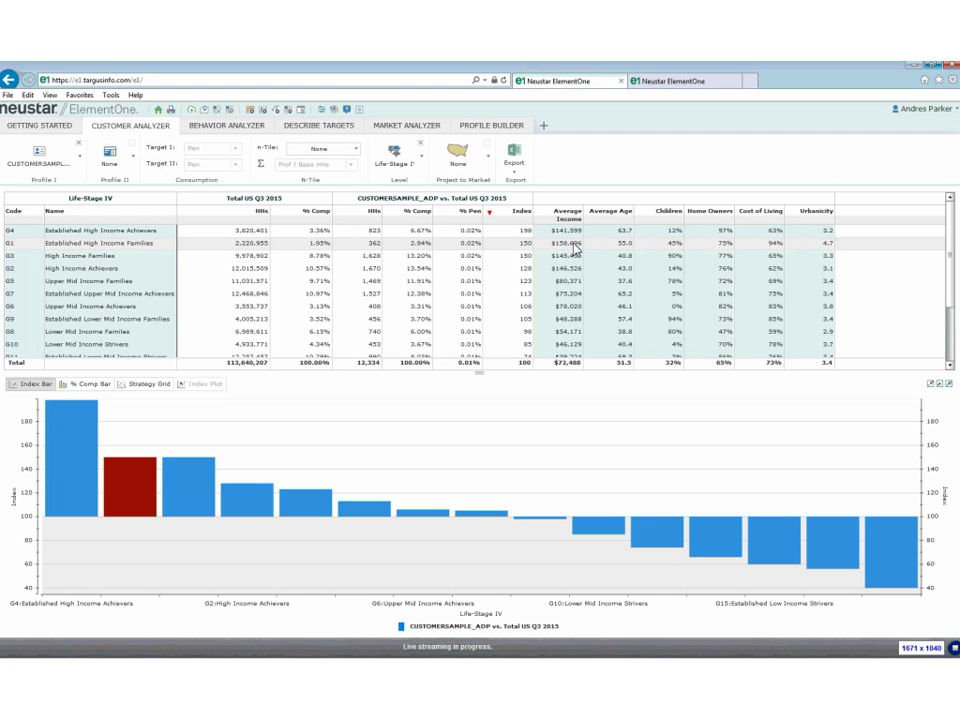
pyautogui.moveTo(138, 500)
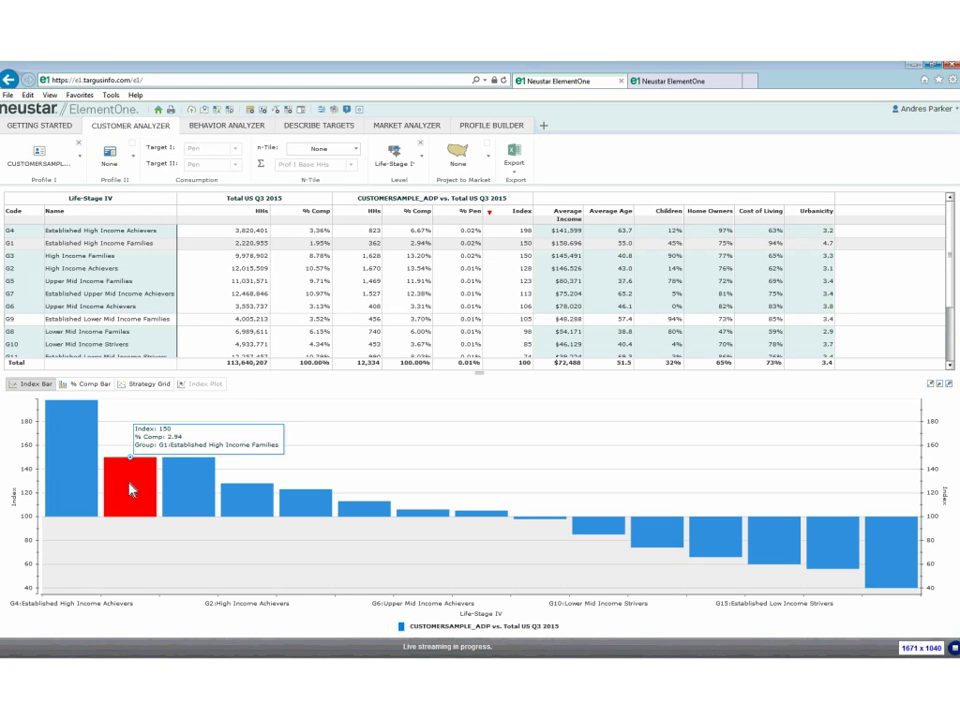
pyautogui.moveTo(73, 476)
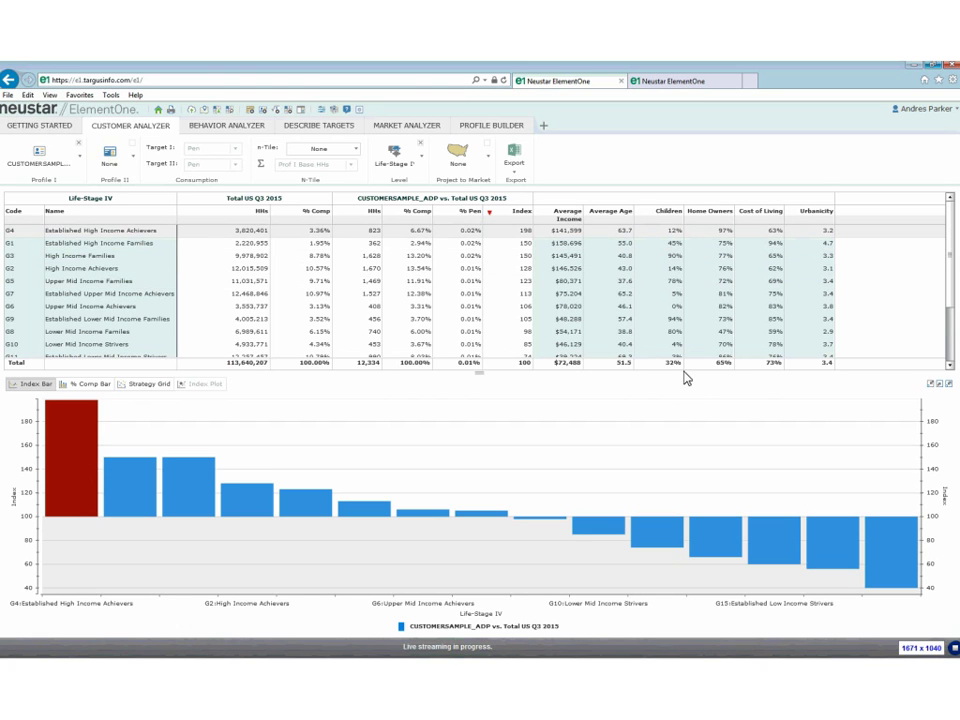
pyautogui.keyDown('ctrl'); pyautogui.click(563, 241); pyautogui.keyUp('ctrl')
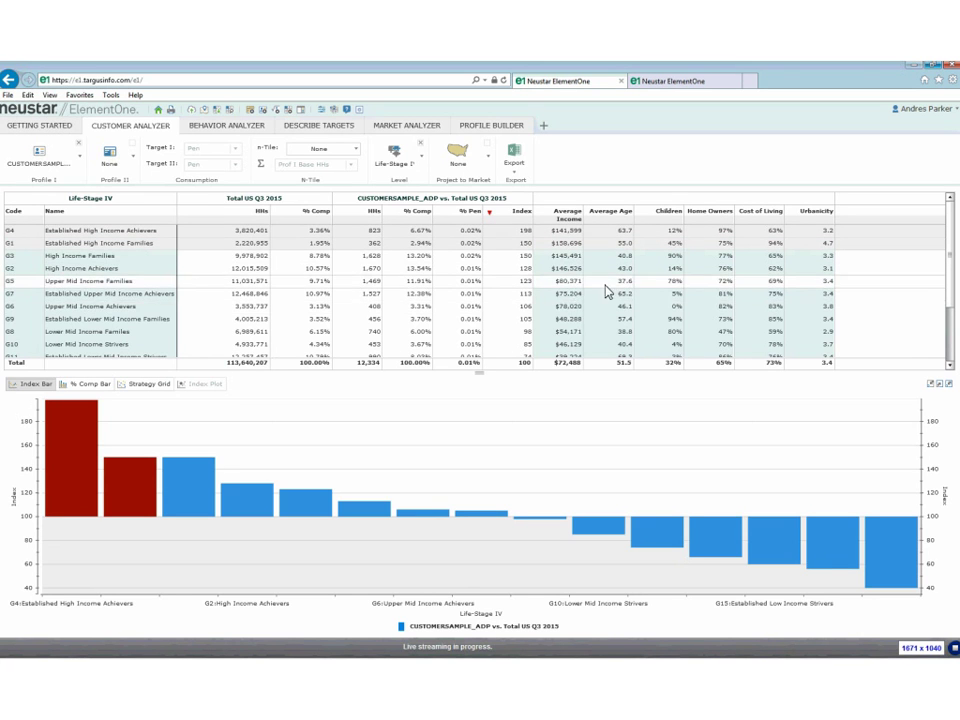
pyautogui.scroll(-1, 561, 285)
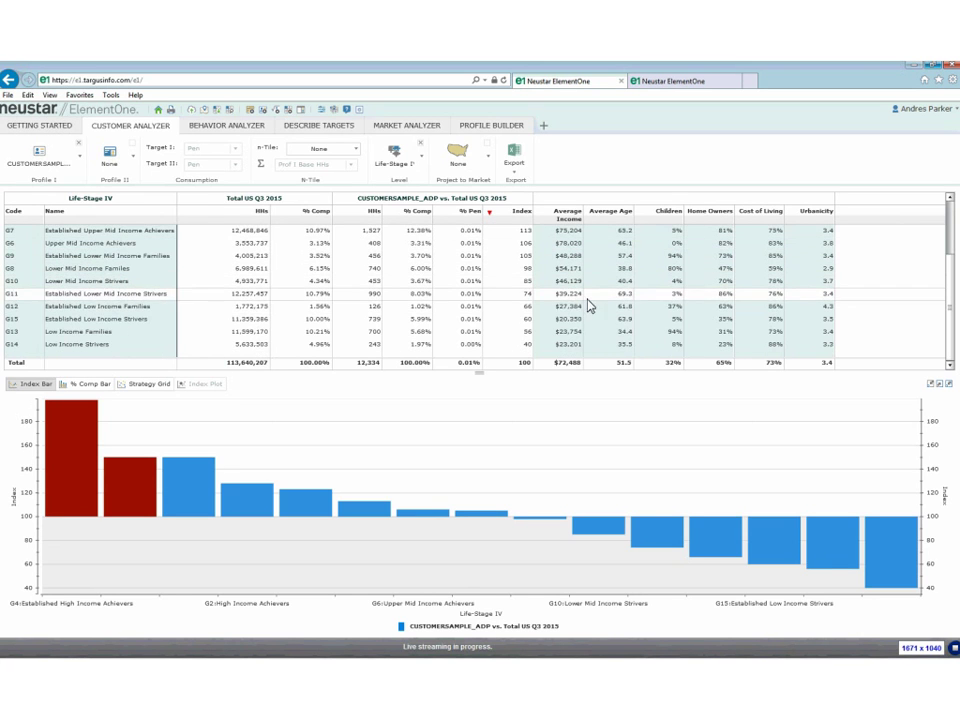
pyautogui.click(145, 318)
pyautogui.click(144, 283)
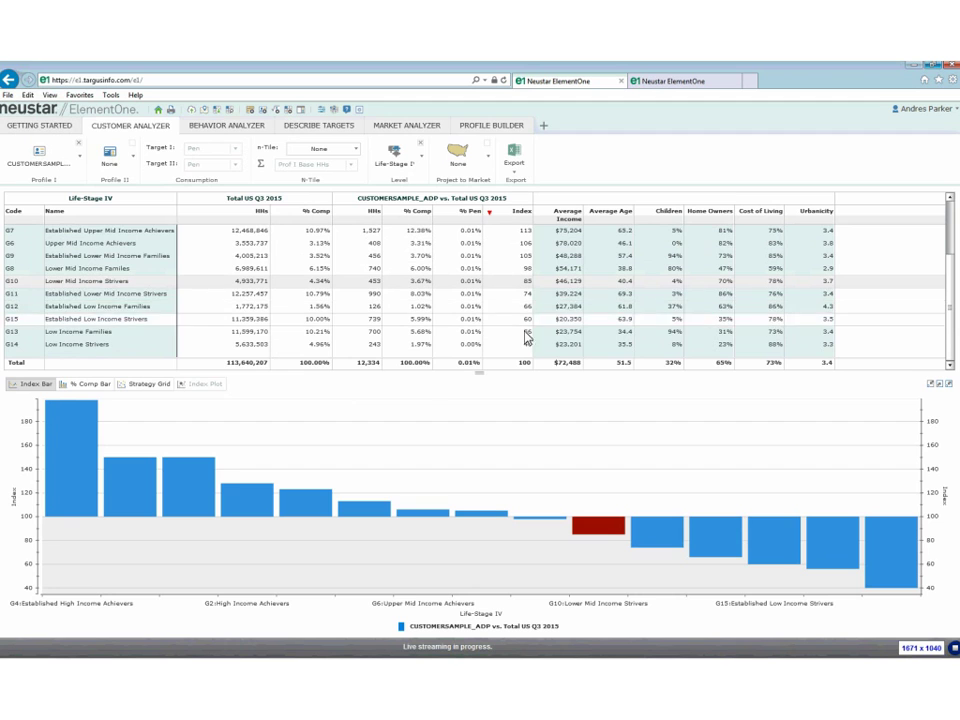
# Search the profiles for bmw and load Owner Any Bmw 3 Series as Profile II.
pyautogui.click(113, 158)
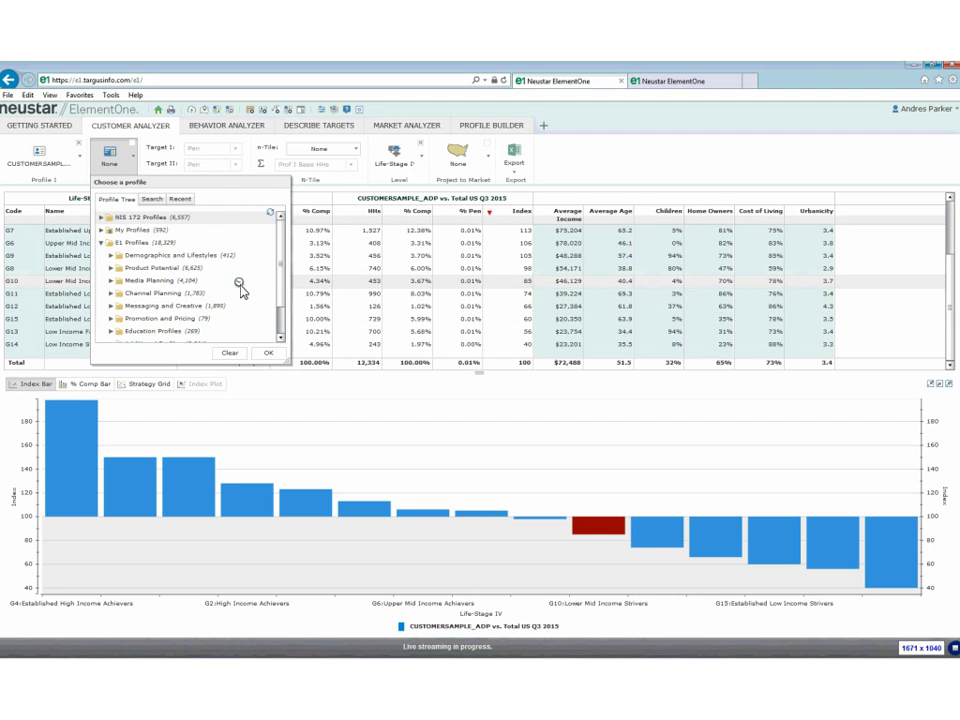
pyautogui.click(151, 199)
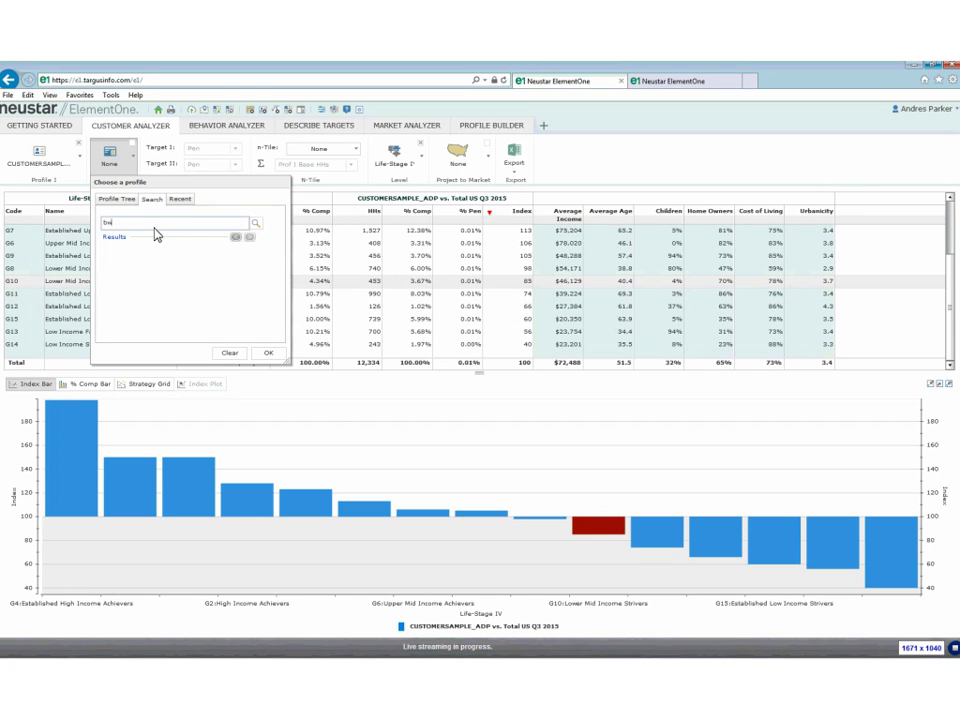
pyautogui.press('Return')
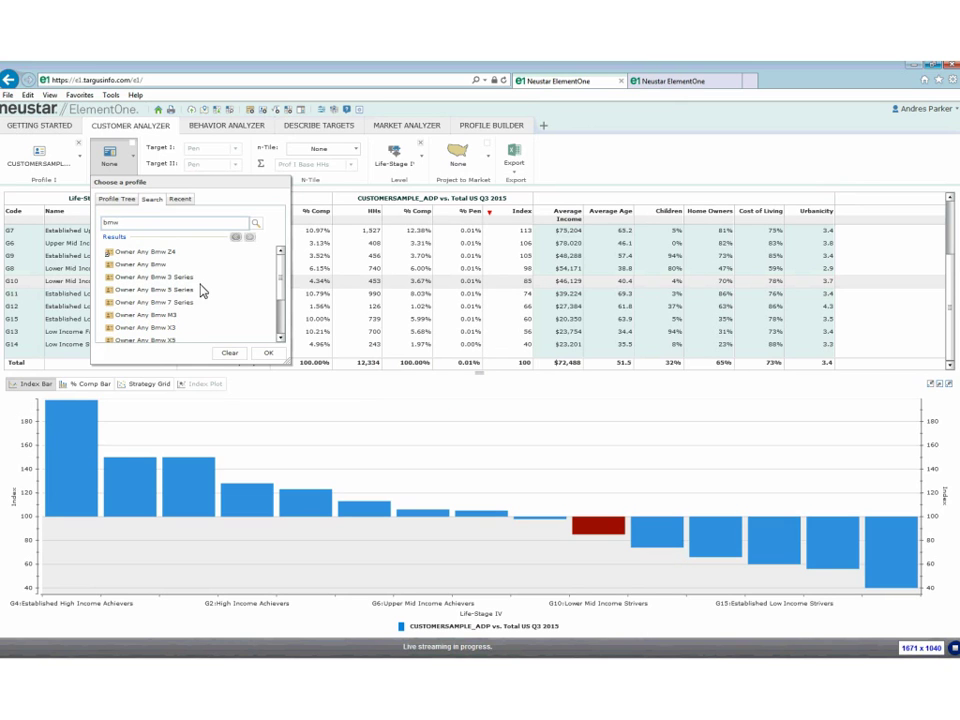
pyautogui.click(196, 285)
pyautogui.click(266, 352)
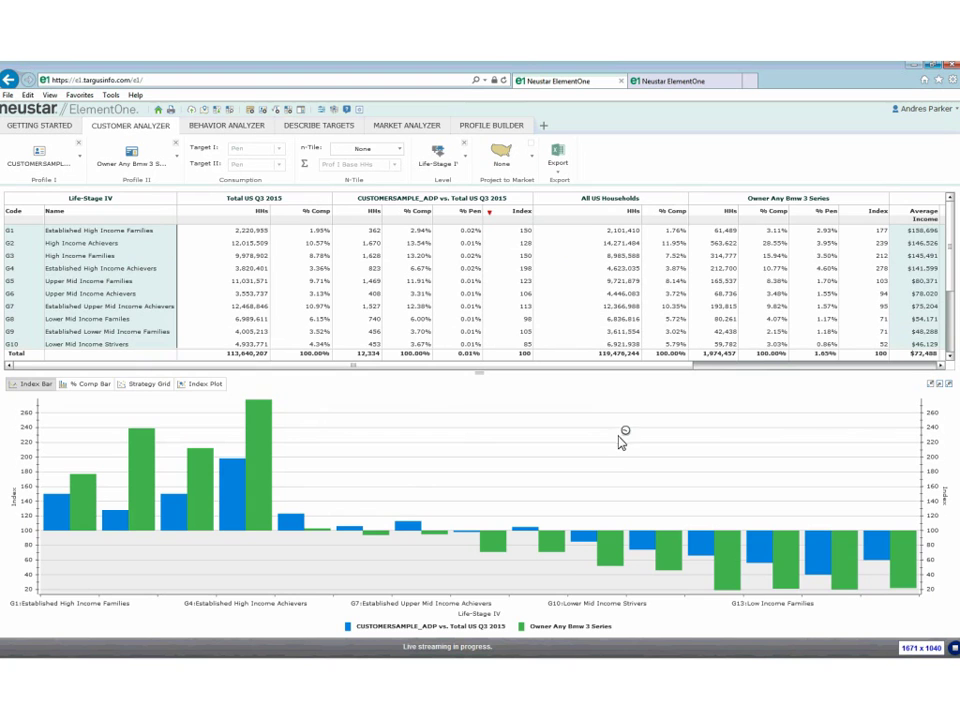
# Compare both profiles' G4 bars, show the Index Plot at full height, and select the groups indexing above 100 on both axes.
pyautogui.moveTo(62, 478)
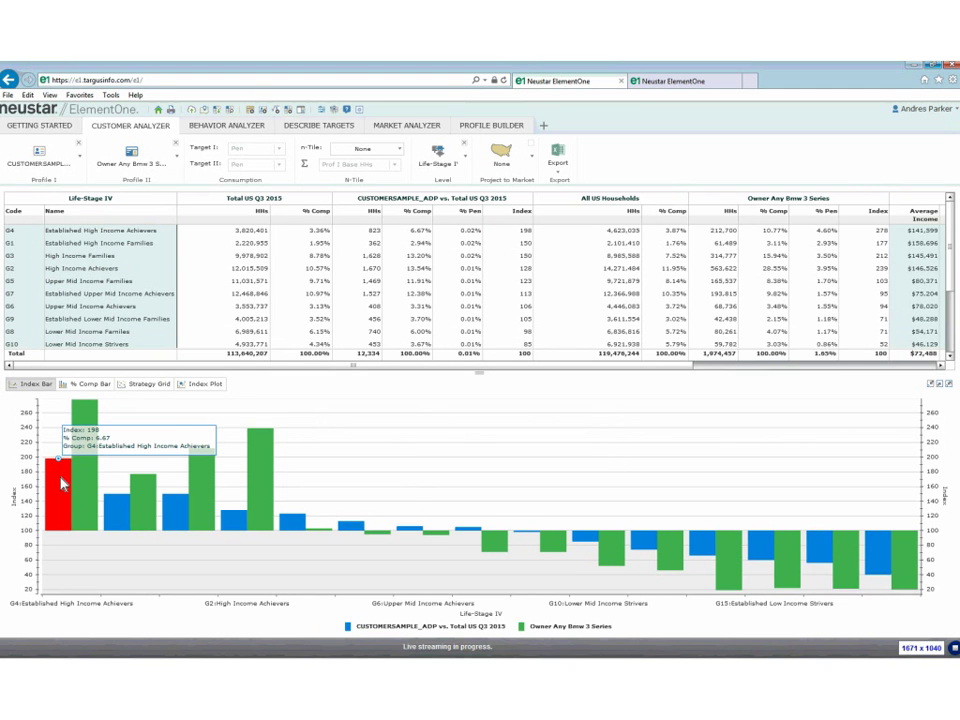
pyautogui.moveTo(96, 478)
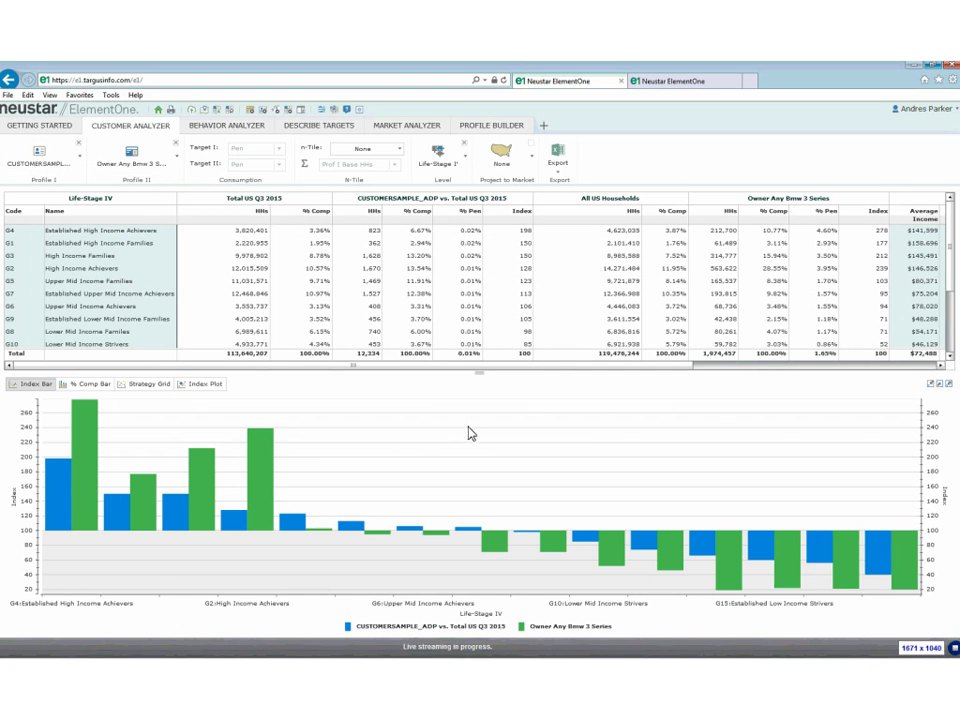
pyautogui.click(207, 384)
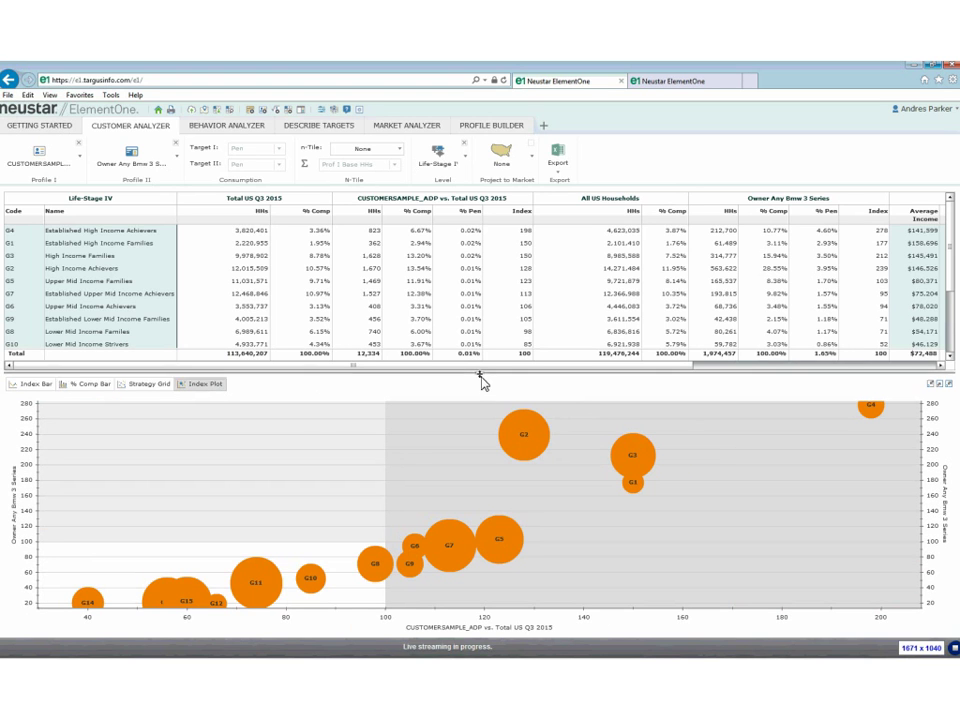
pyautogui.click(476, 186)
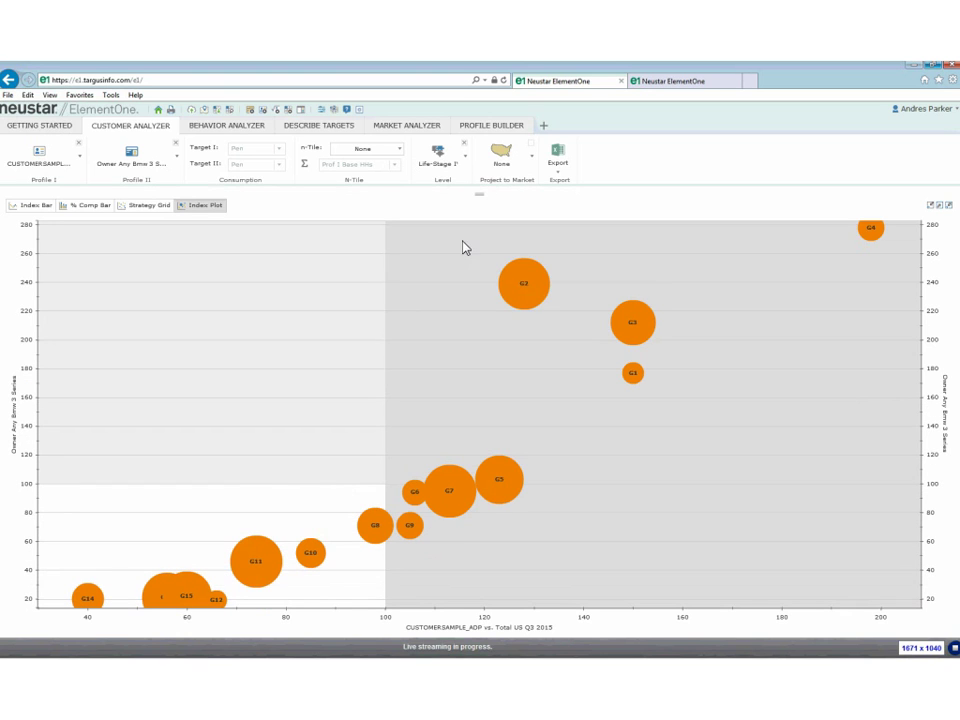
pyautogui.moveTo(387, 226); pyautogui.dragTo(922, 492)
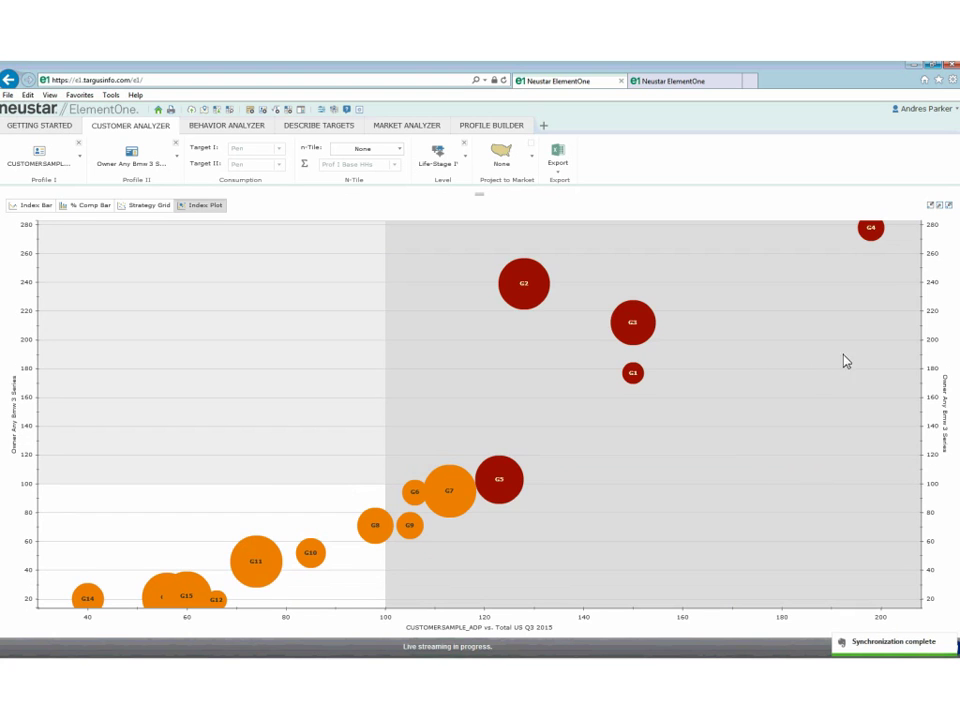
# Examine the Index Plot by quadrant, highlighting the groups above 100 on both profiles, G9, and the groups below 100 on both.
pyautogui.moveTo(876, 237)
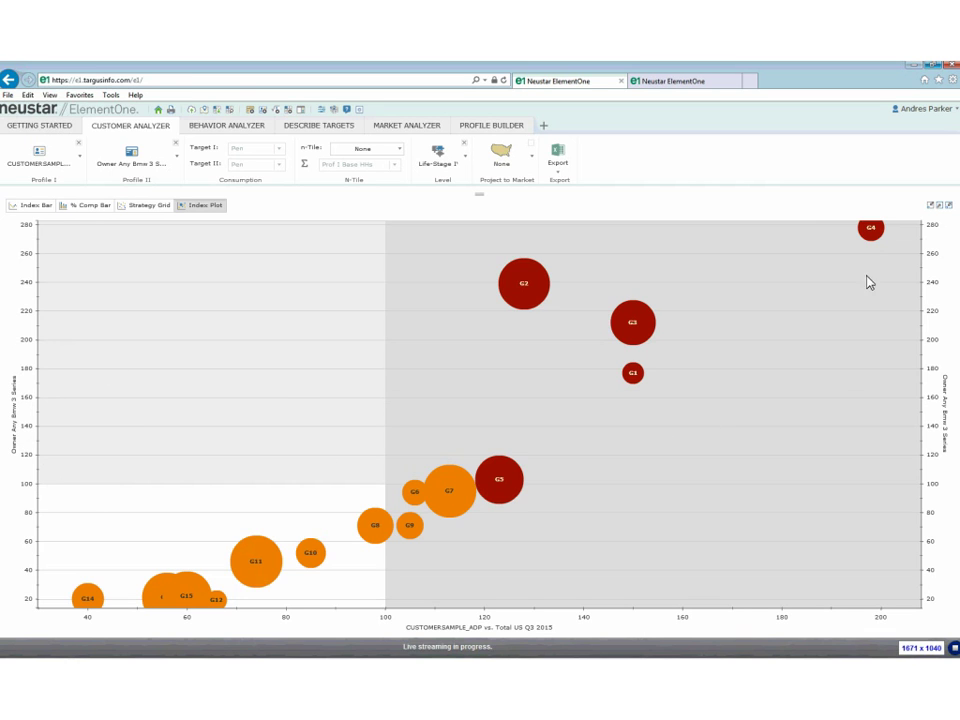
pyautogui.click(812, 360)
pyautogui.moveTo(389, 238); pyautogui.dragTo(922, 488)
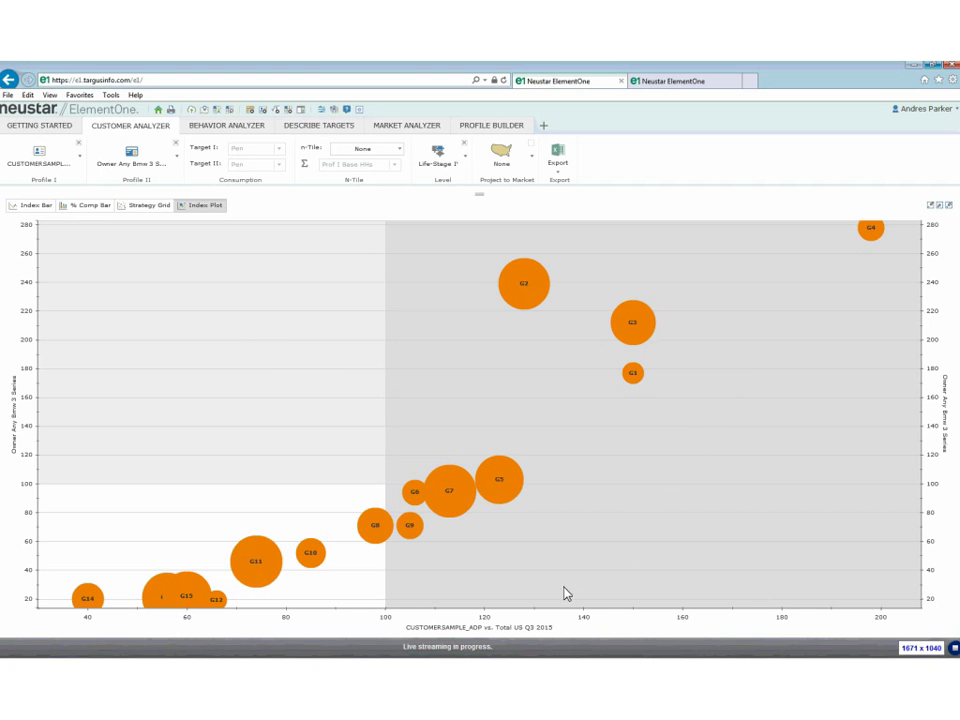
pyautogui.moveTo(417, 541)
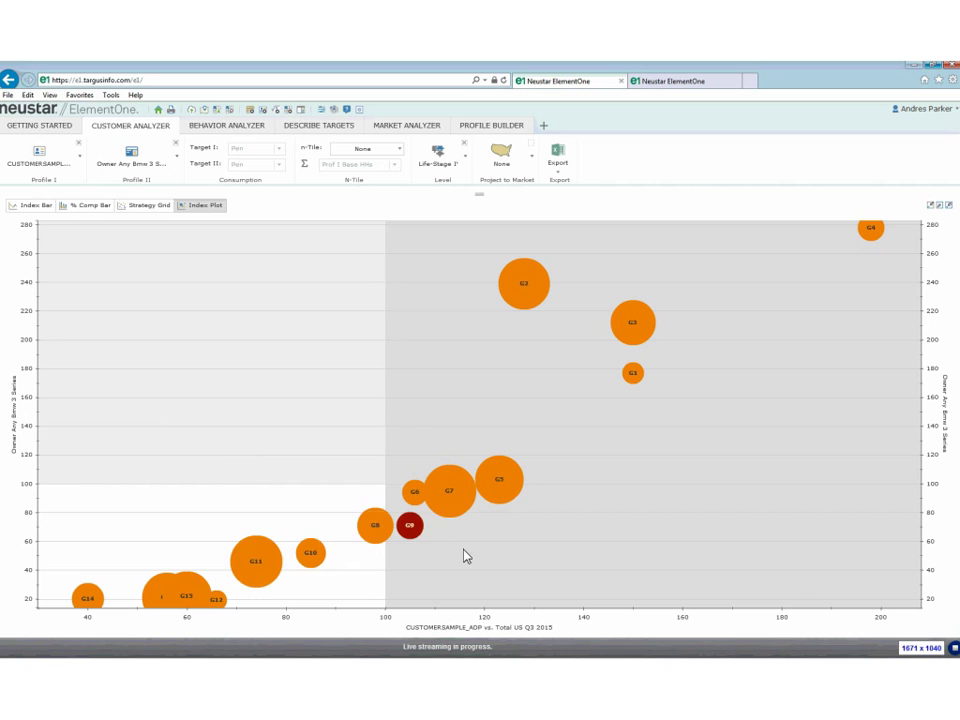
pyautogui.moveTo(46, 490); pyautogui.dragTo(381, 614)
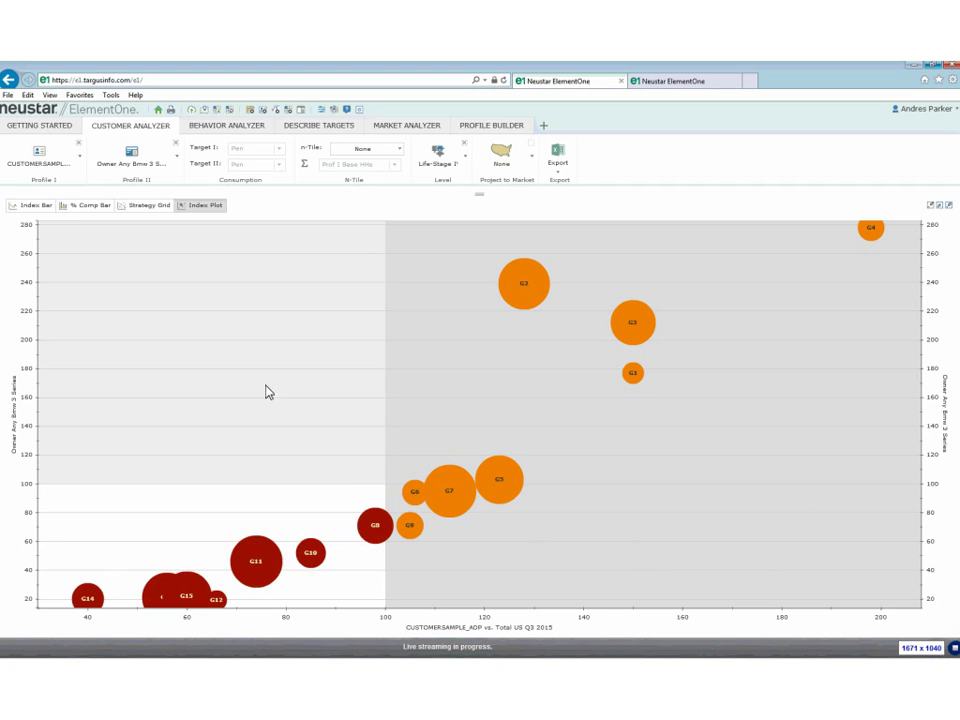
pyautogui.click(292, 335)
pyautogui.moveTo(521, 313)
pyautogui.click(872, 250)
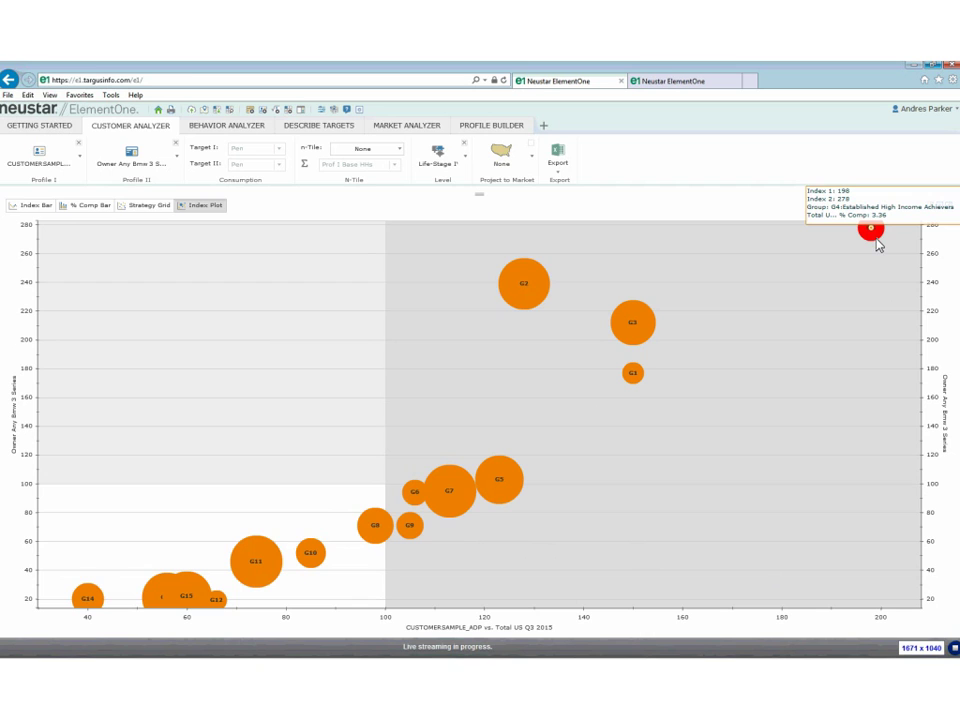
# In Behavior Analyzer, start choosing the behavior list, enlarge the profile chooser, and expand E1 Profiles down to the Demographics subfolders.
pyautogui.click(228, 127)
pyautogui.click(25, 162)
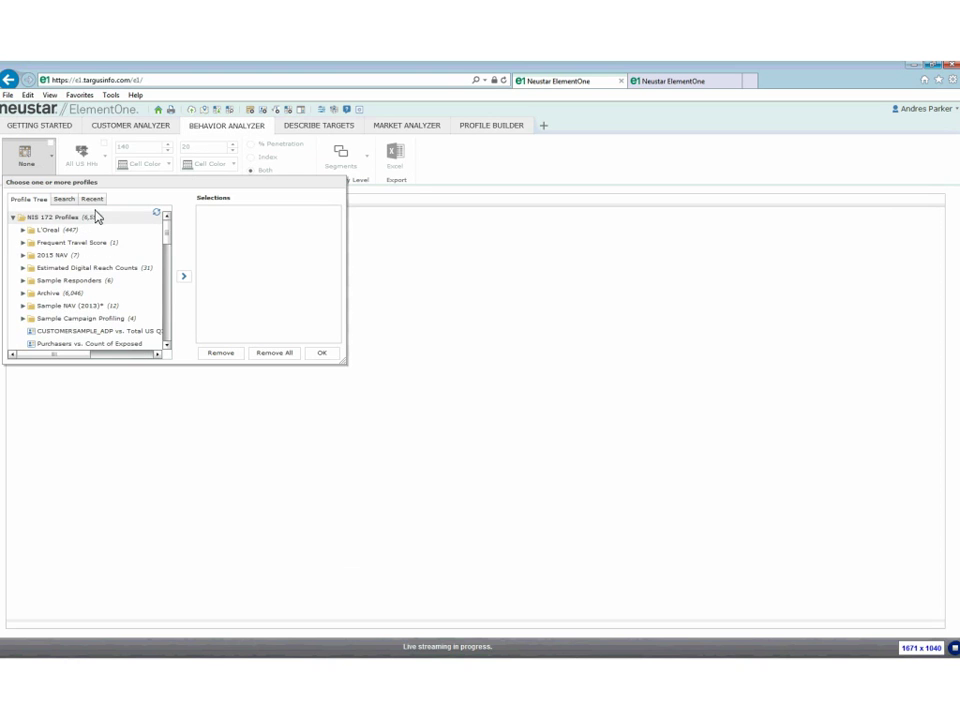
pyautogui.scroll(-2, 30, 242)
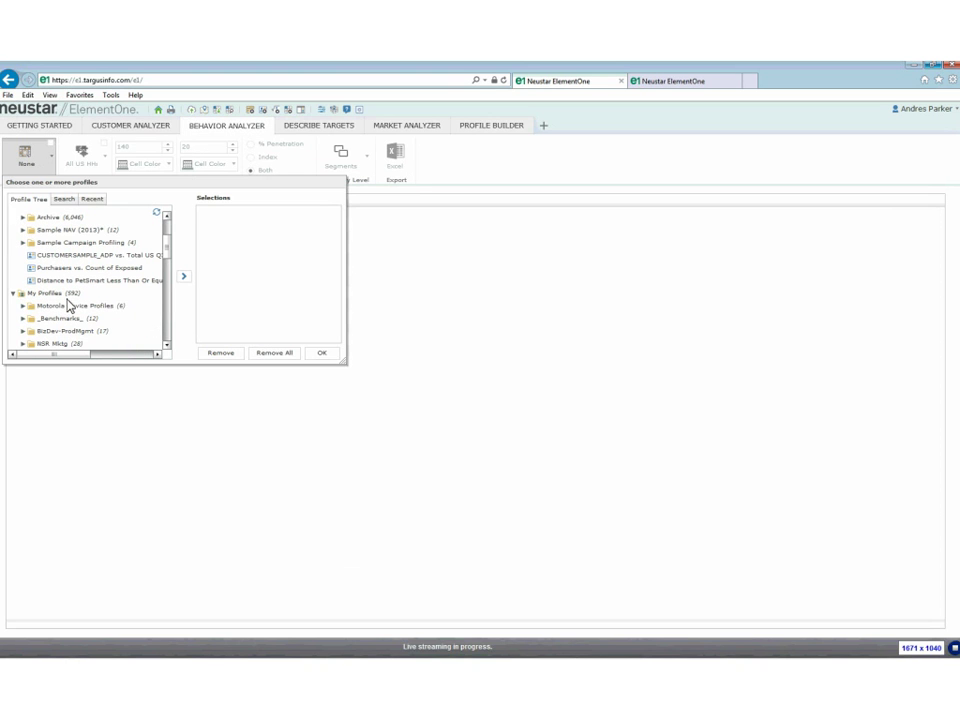
pyautogui.click(12, 293)
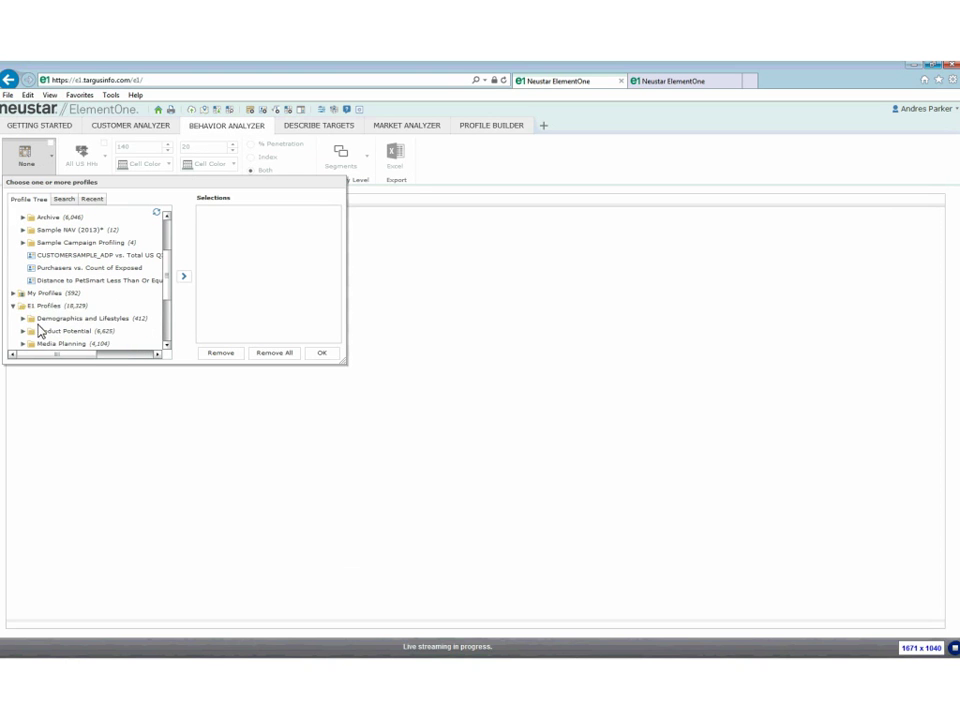
pyautogui.moveTo(344, 364); pyautogui.dragTo(566, 507)
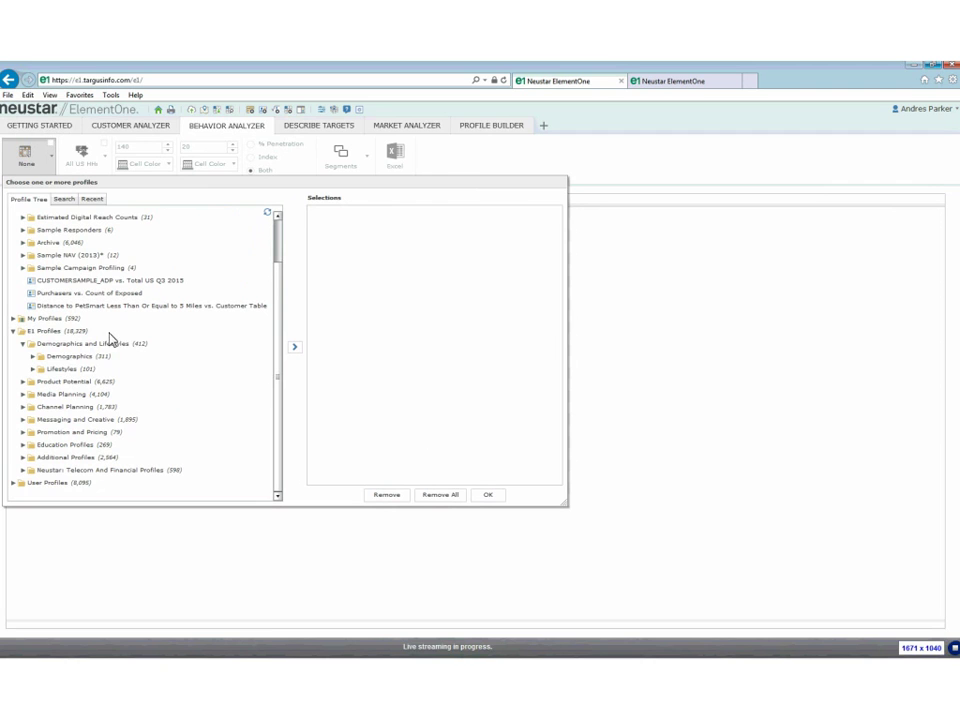
pyautogui.click(33, 357)
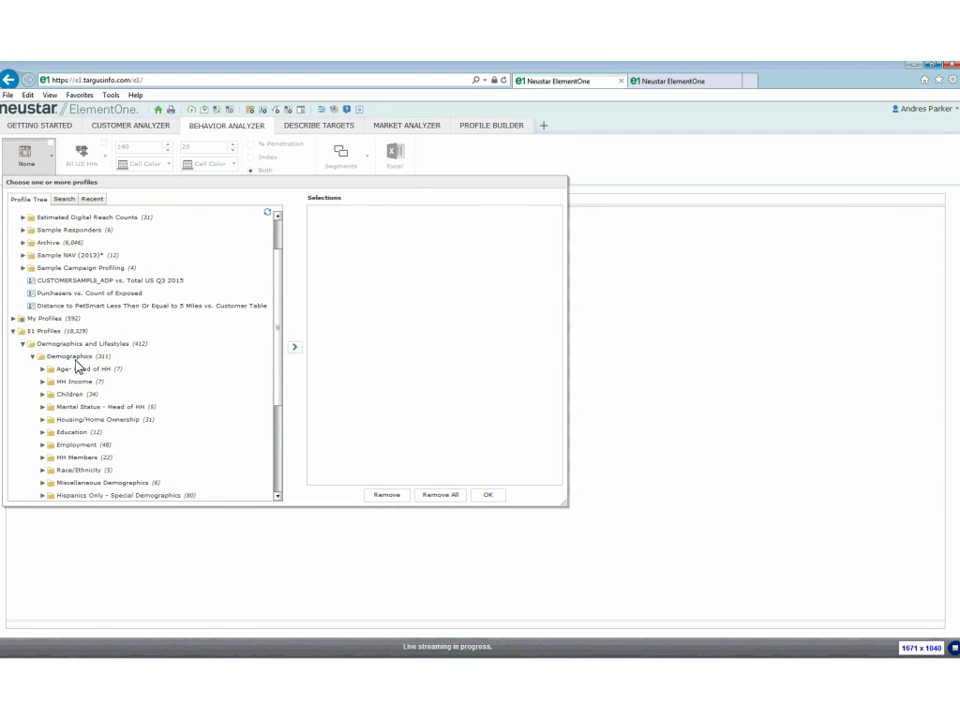
# Load the demographic folders from Age- Head of HH through Hispanics Only - Special Demographics as the behavior list.
pyautogui.scroll(-2, 100, 368)
pyautogui.click(80, 295)
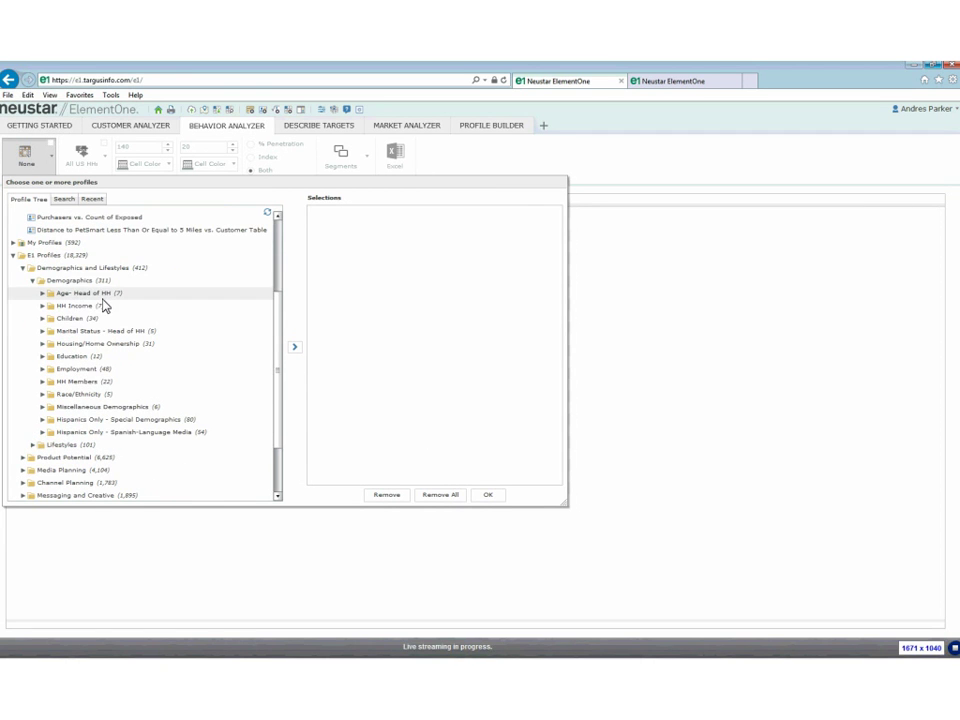
pyautogui.keyDown('shift'); pyautogui.click(148, 420); pyautogui.keyUp('shift')
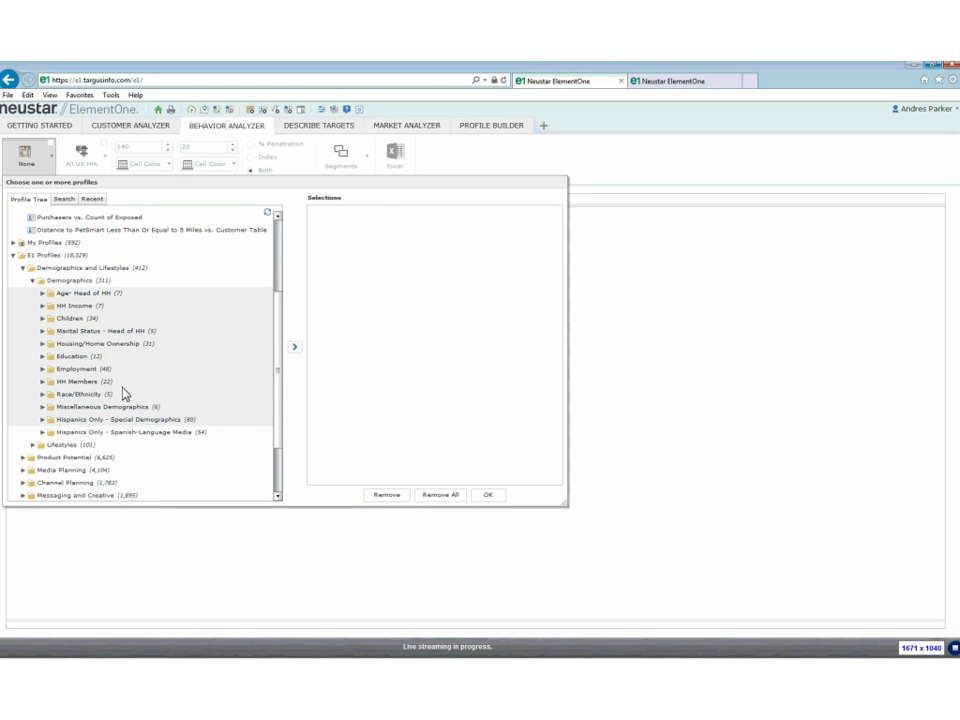
pyautogui.click(294, 347)
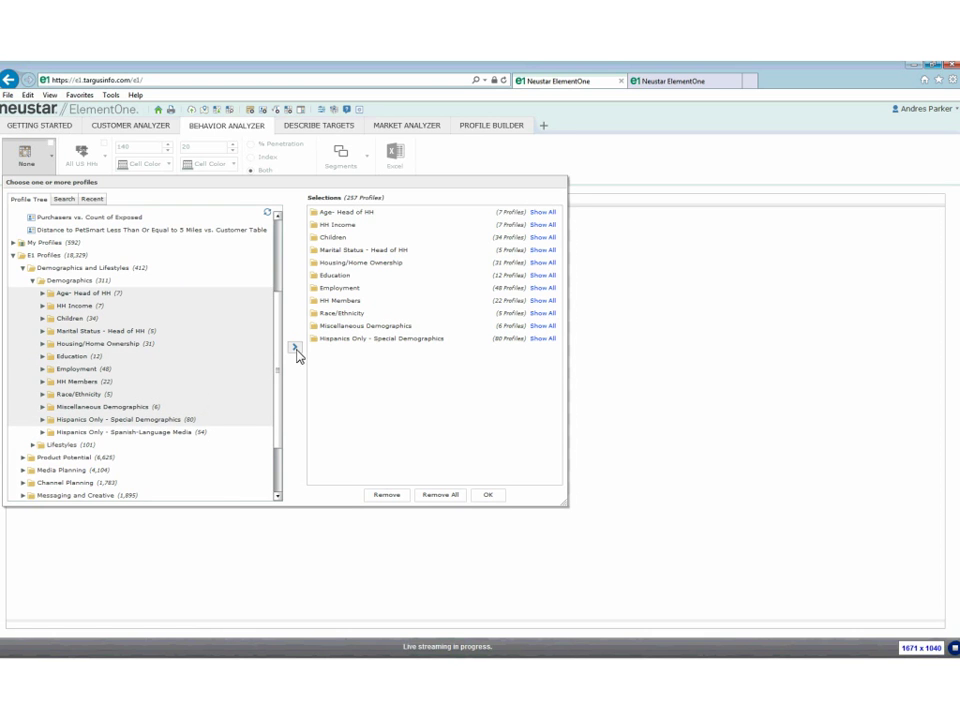
pyautogui.click(488, 496)
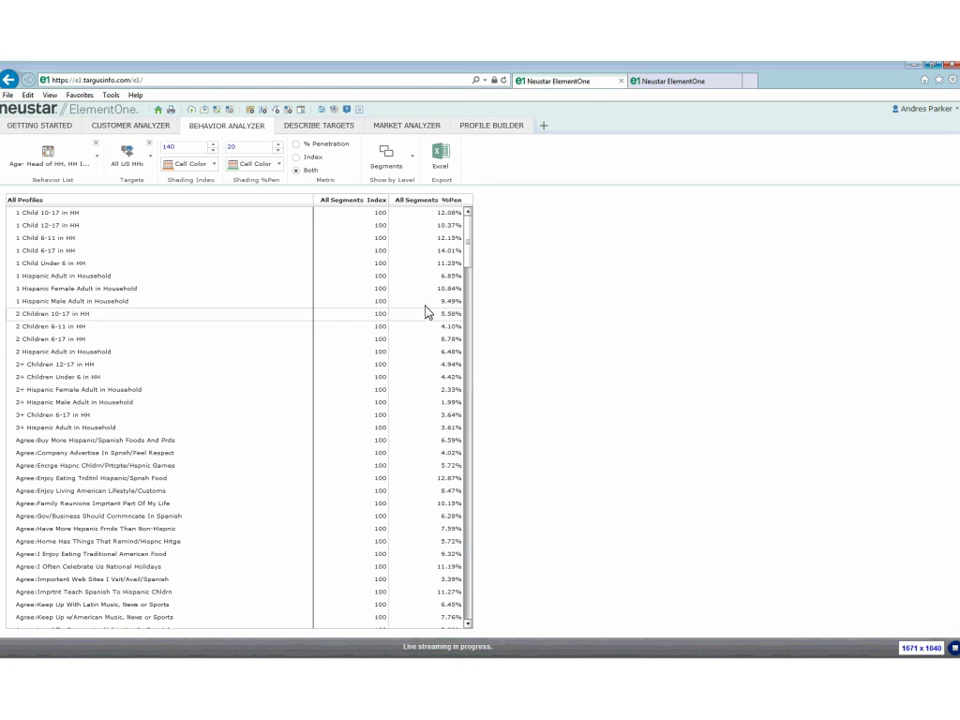
# Set the analysis target to group G4, Established High Income Achievers, from the common Life-Stage IV group rollup.
pyautogui.click(124, 152)
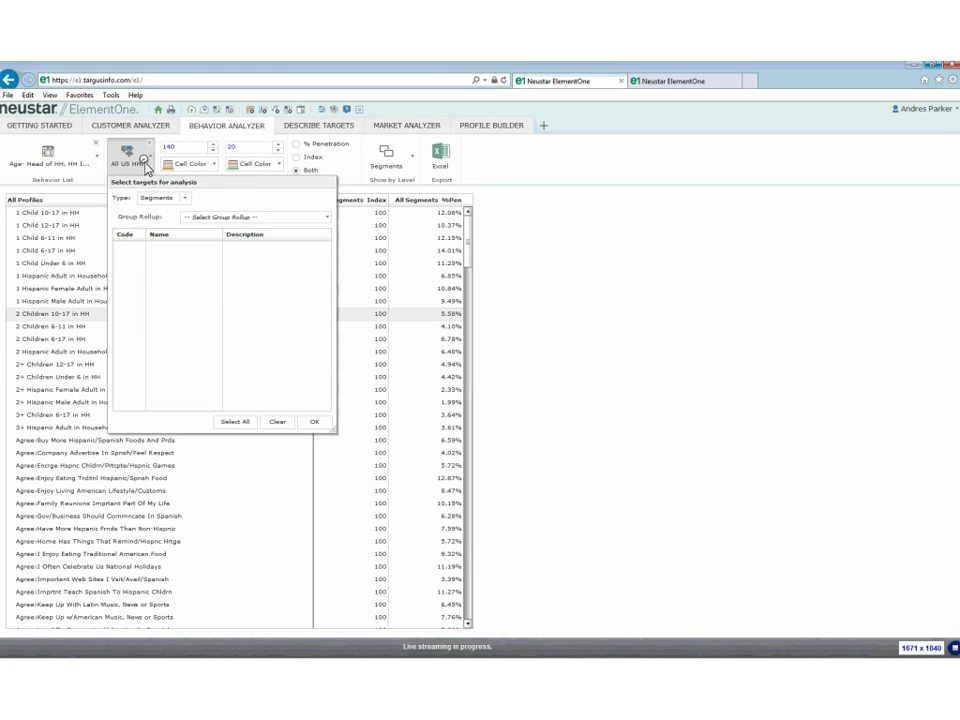
pyautogui.click(326, 217)
pyautogui.click(269, 245)
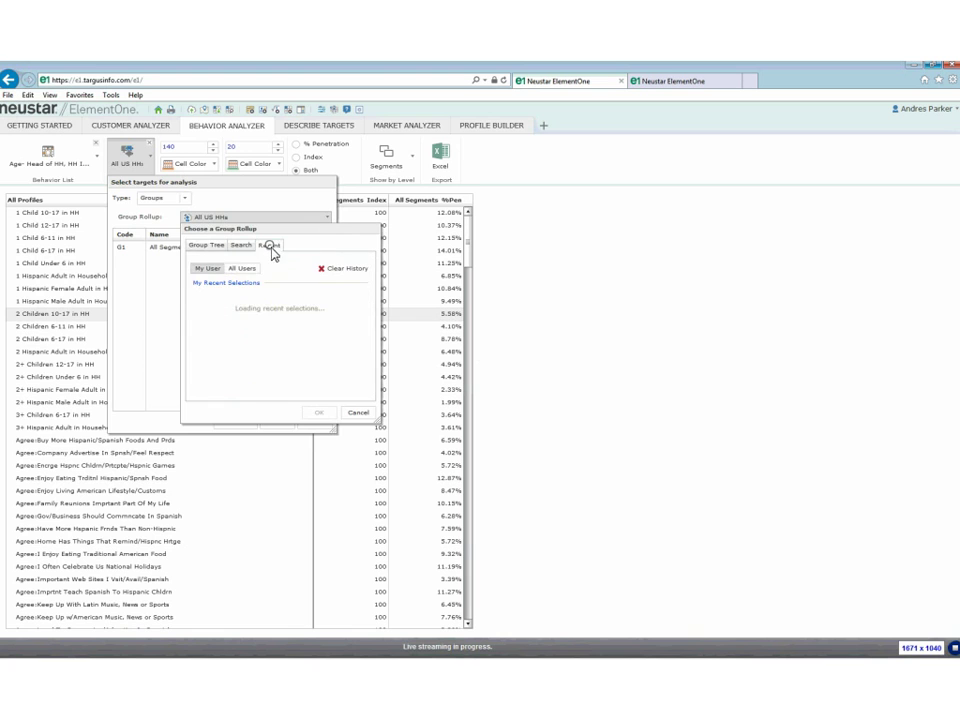
pyautogui.click(211, 248)
pyautogui.scroll(-1, 246, 302)
pyautogui.scroll(1, 212, 285)
pyautogui.click(202, 289)
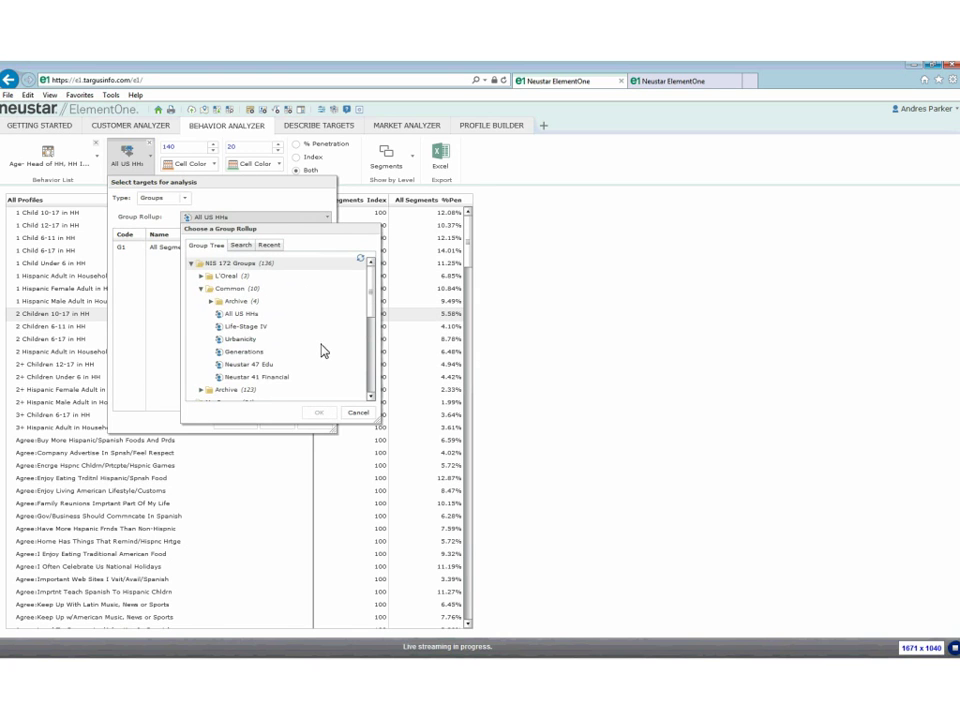
pyautogui.click(252, 327)
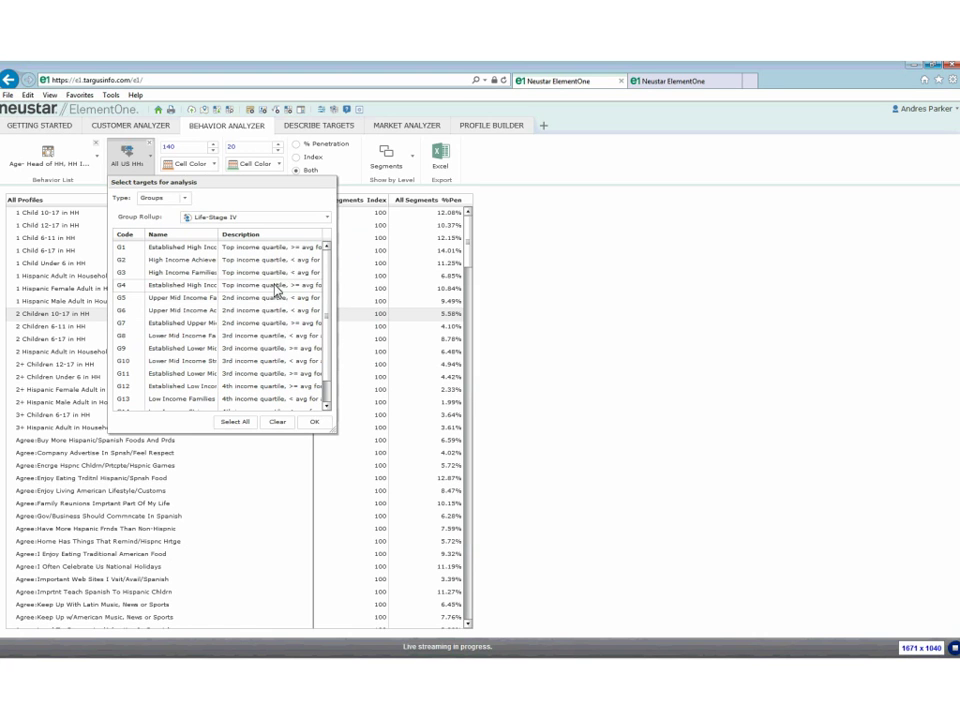
pyautogui.click(315, 422)
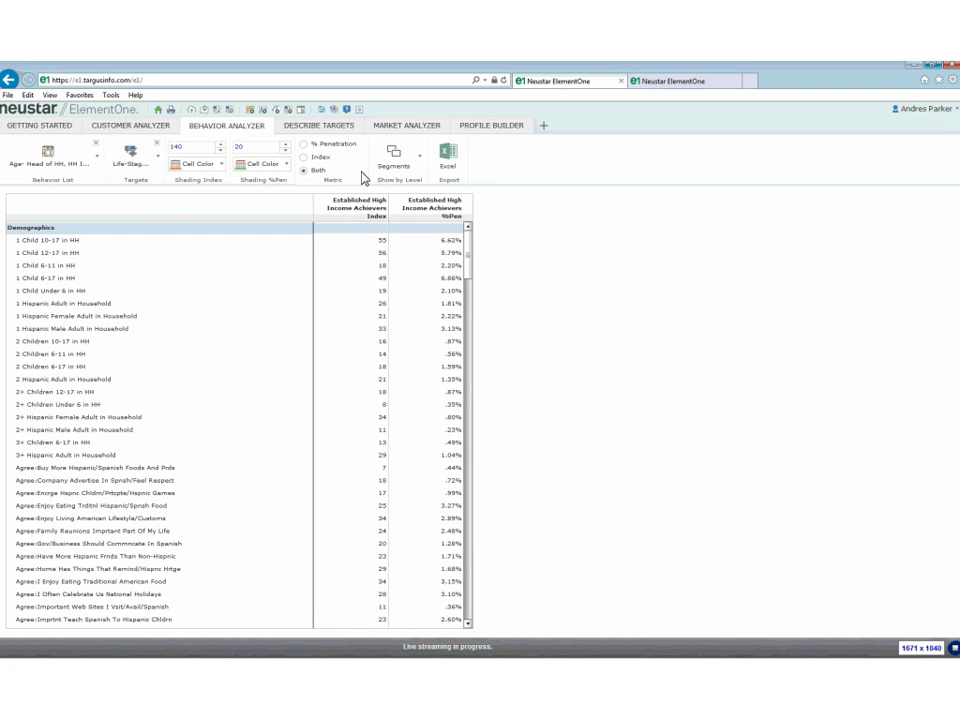
# Organize the behaviors by the second category level and view the G4 group's description.
pyautogui.click(408, 162)
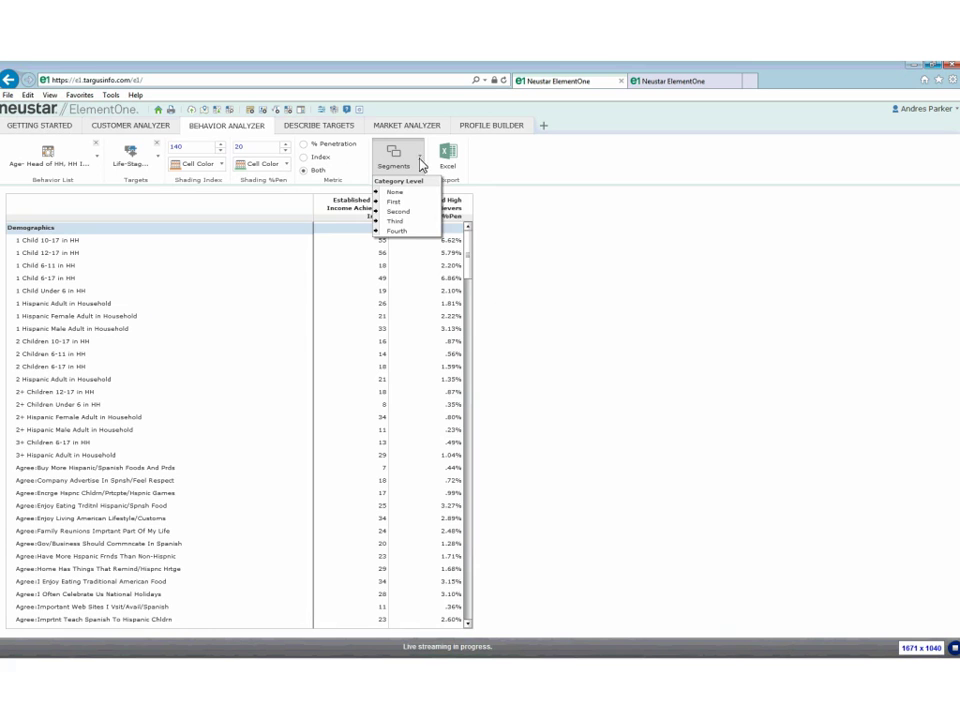
pyautogui.click(405, 213)
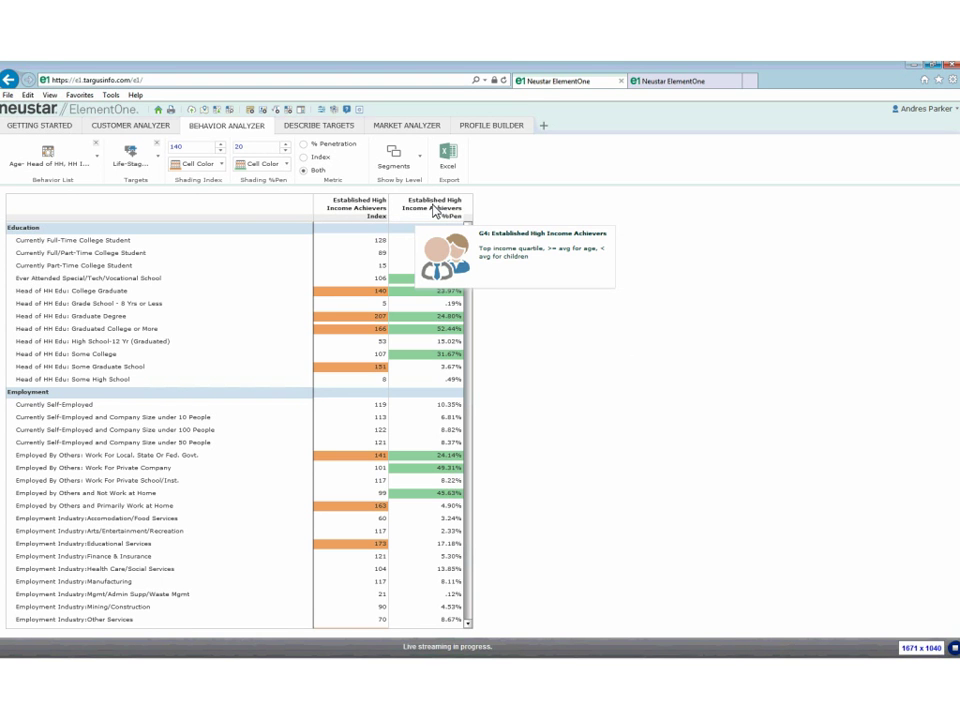
pyautogui.moveTo(415, 211)
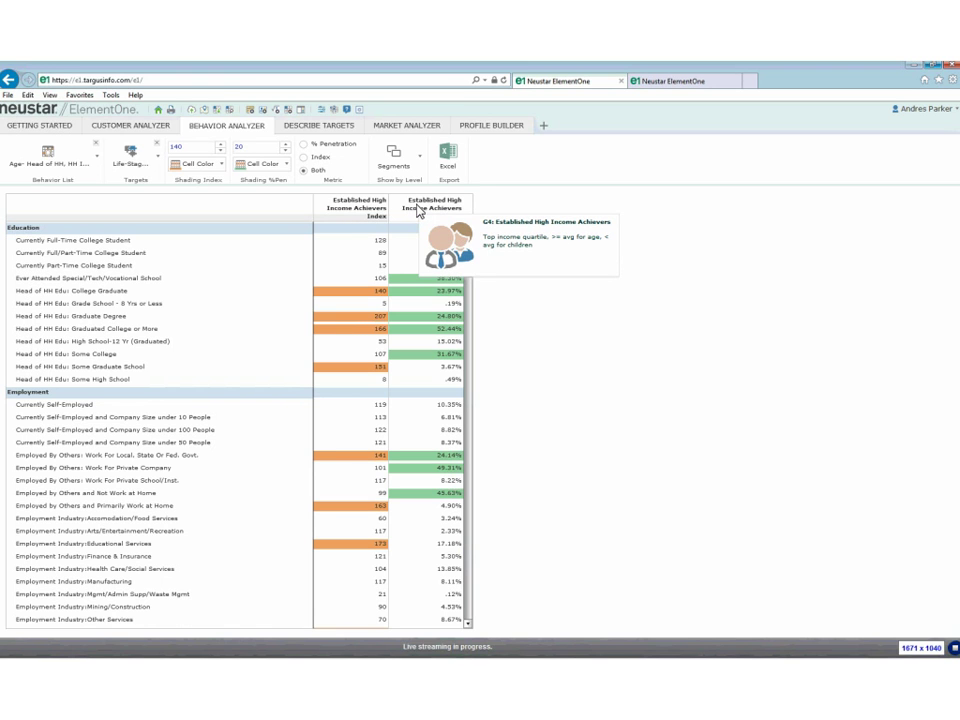
pyautogui.moveTo(439, 212)
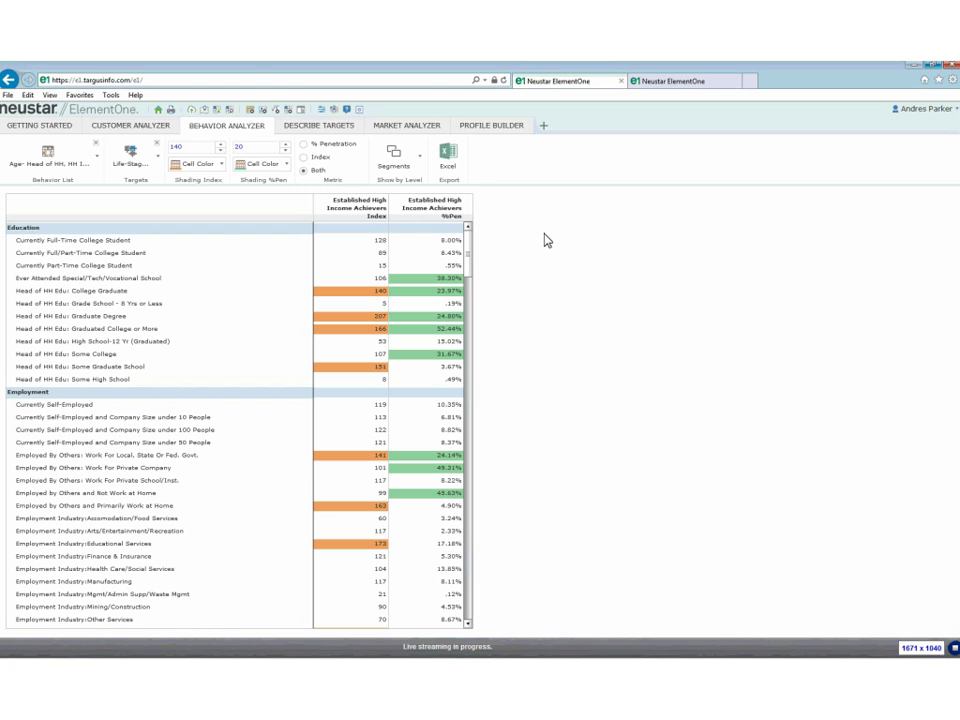
# Examine the index 140 and %Pen 20 shading thresholds and review the shaded demographics through the income, age and marital status sections.
pyautogui.click(190, 148)
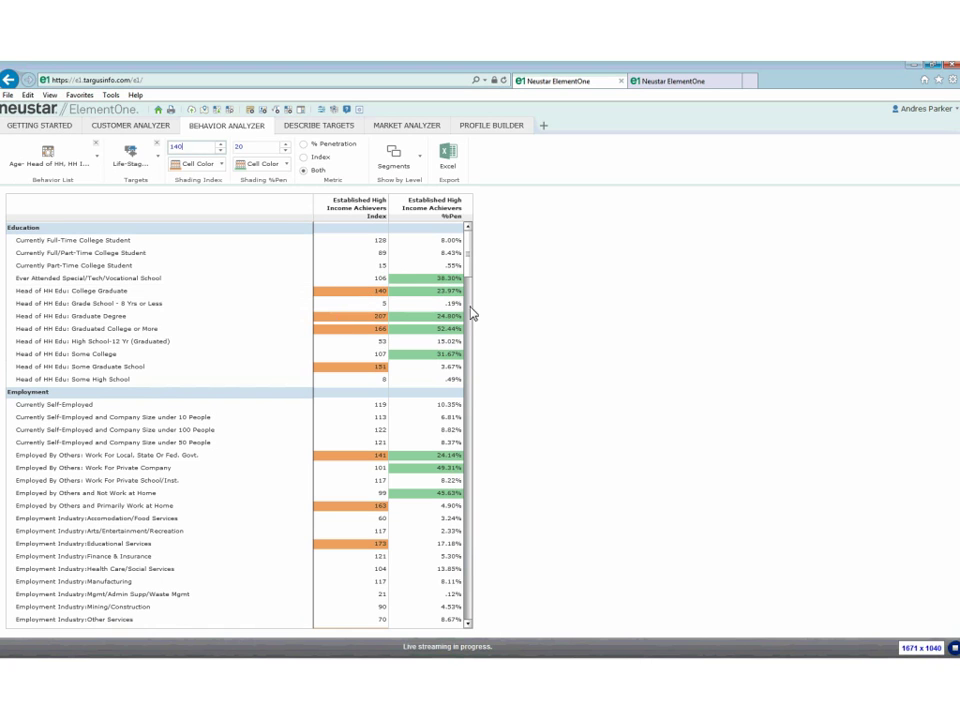
pyautogui.click(253, 152)
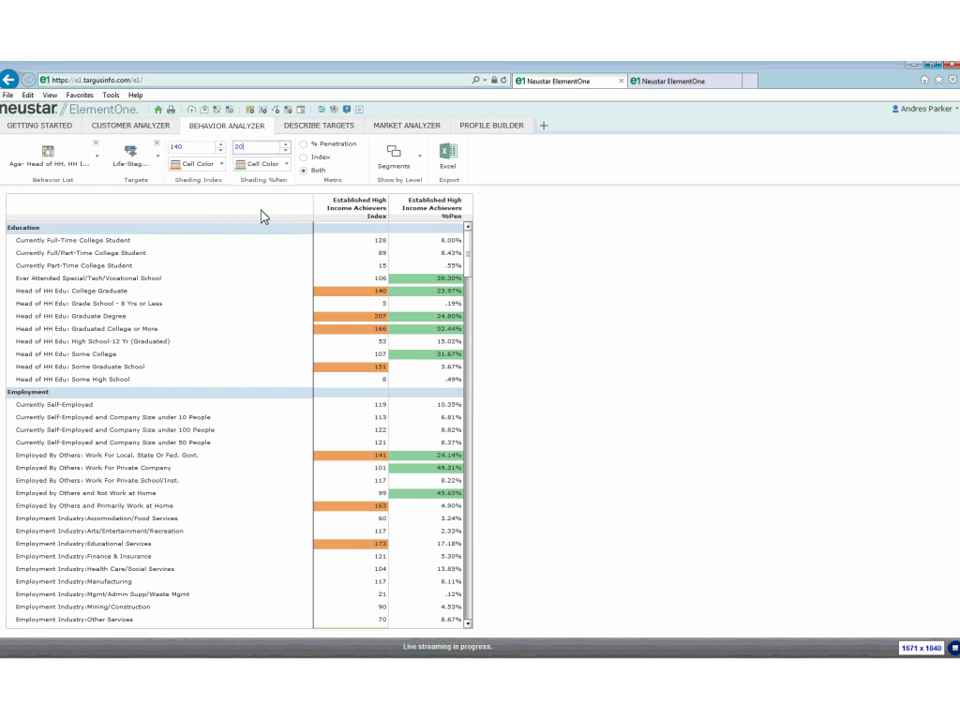
pyautogui.scroll(-10, 418, 366)
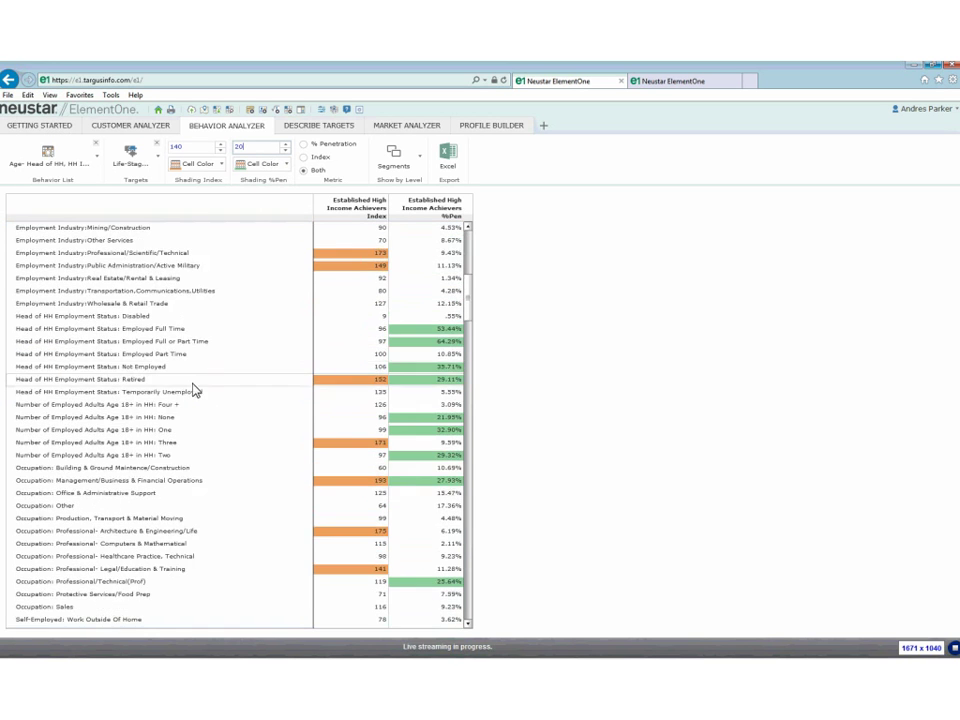
pyautogui.scroll(-20, 200, 388)
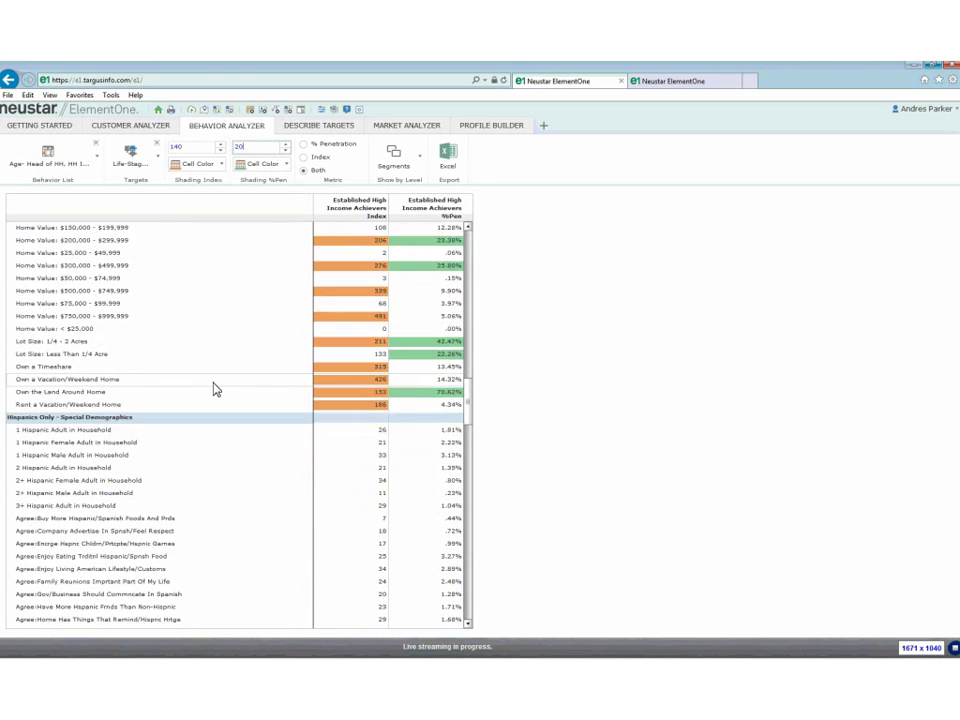
pyautogui.scroll(-20, 210, 380)
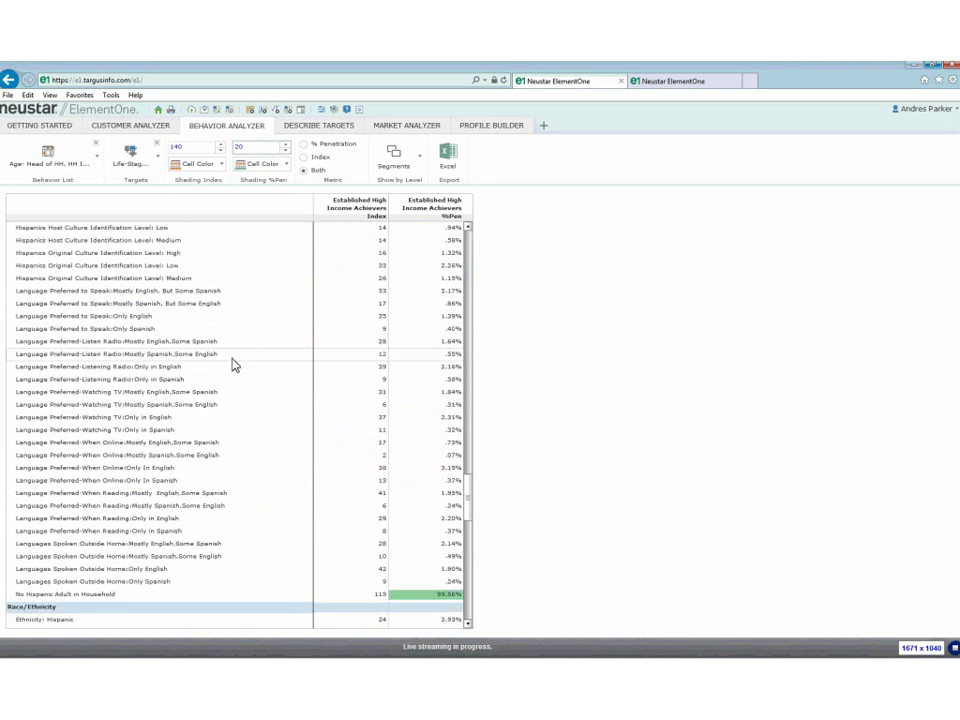
pyautogui.scroll(-15, 215, 378)
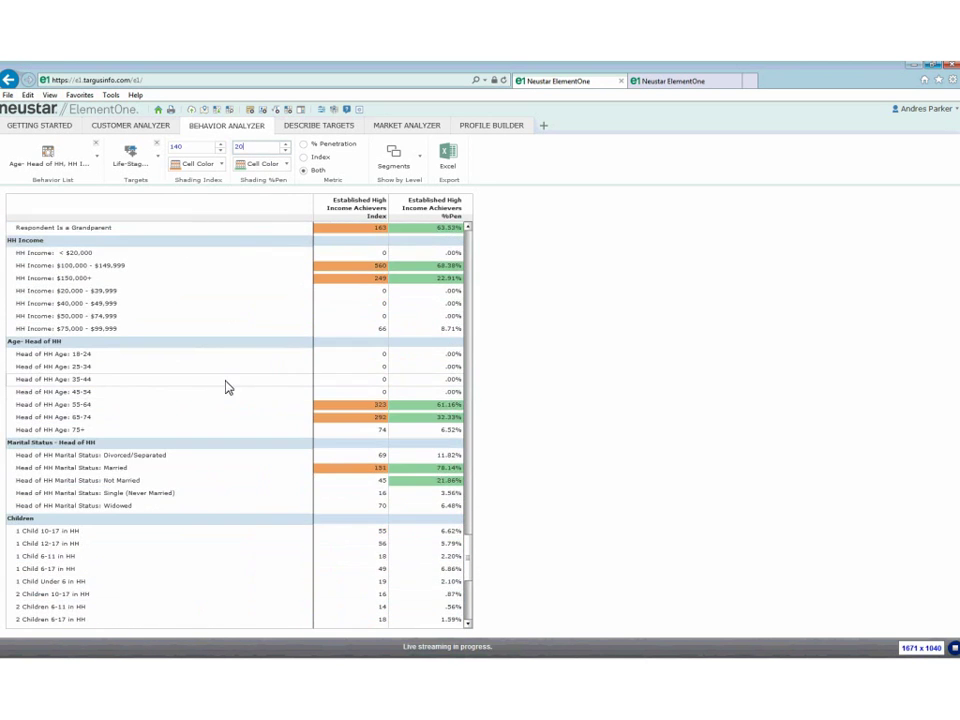
pyautogui.scroll(-1, 220, 388)
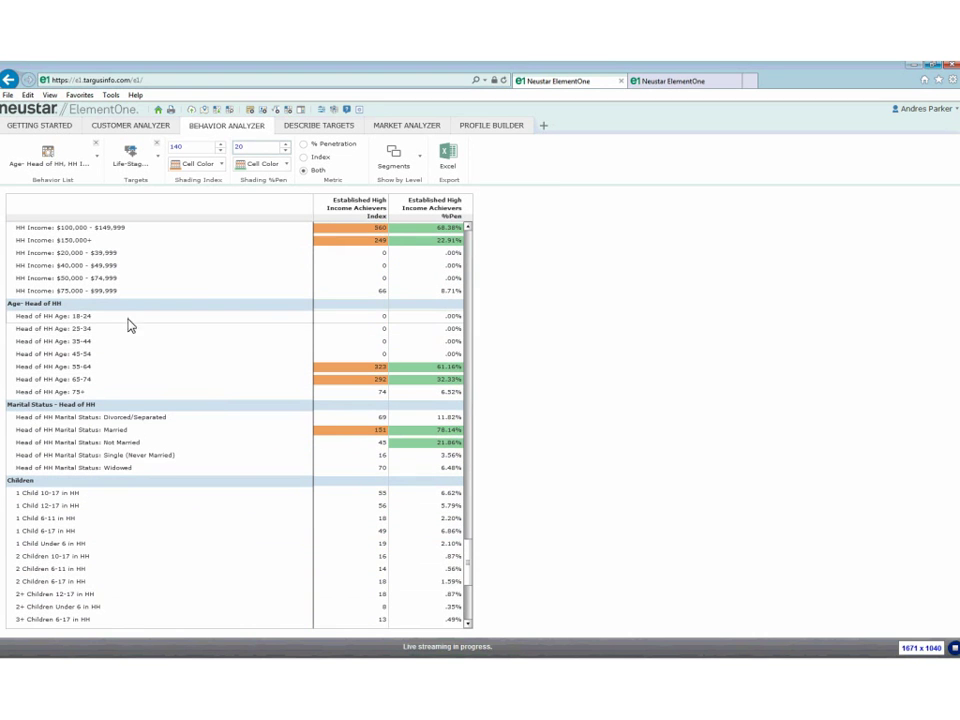
# Return to Customer Analyzer and reveal the Life-Stage IV table above the Index Plot to check G4's average income and age.
pyautogui.click(128, 126)
pyautogui.moveTo(484, 200); pyautogui.dragTo(503, 410)
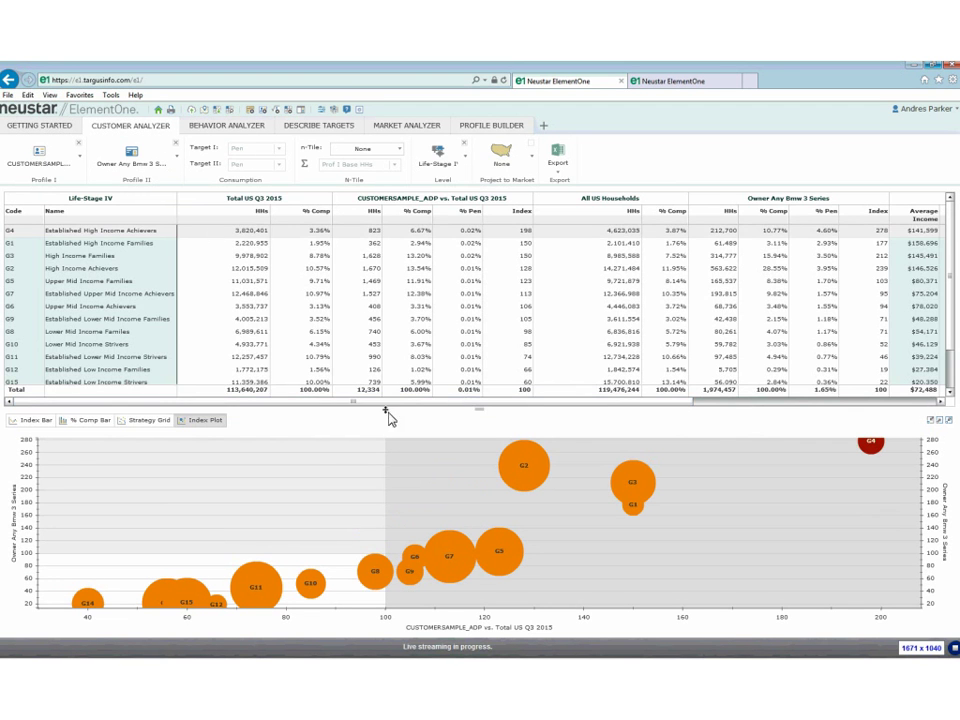
pyautogui.moveTo(386, 407); pyautogui.dragTo(675, 413)
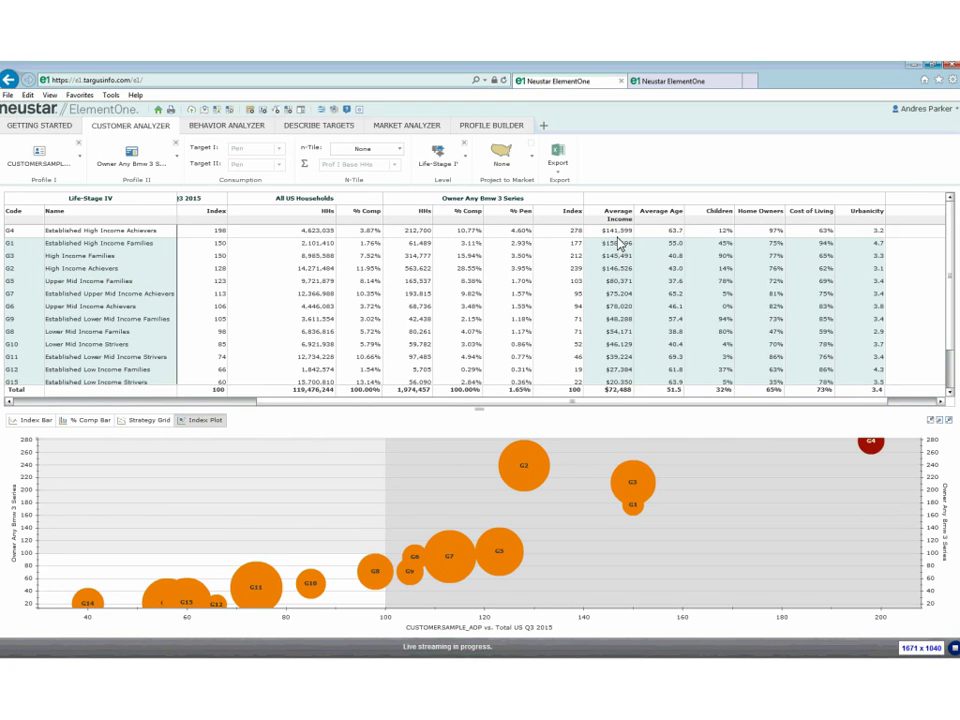
# Go back to Behavior Analyzer and examine the shaded HH Income, head-of-household age and marital status rows for G4.
pyautogui.click(228, 127)
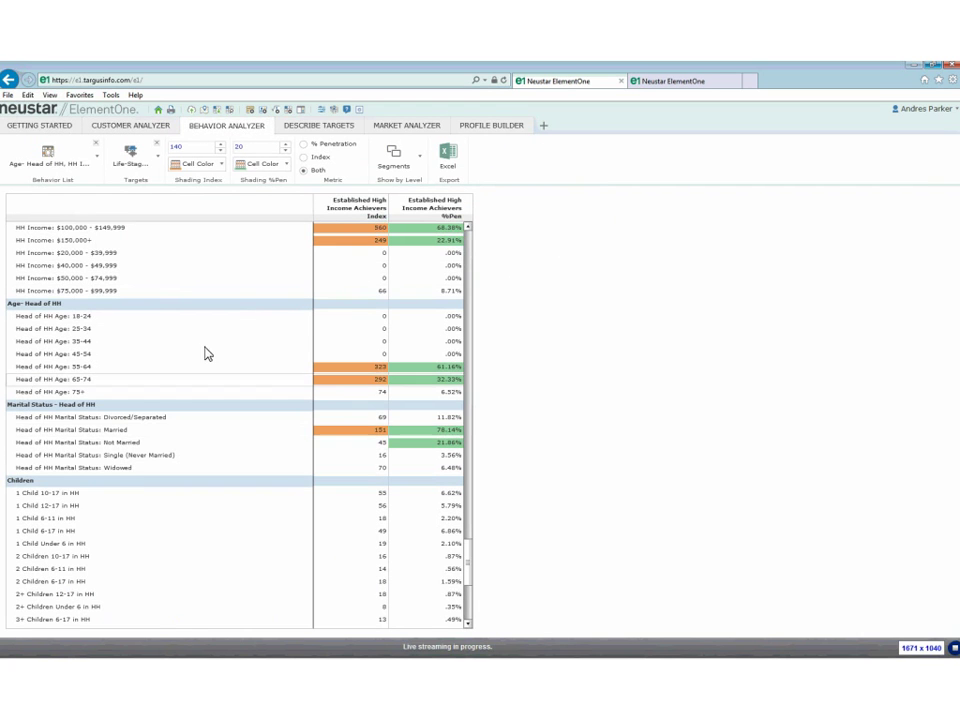
pyautogui.scroll(1, 276, 284)
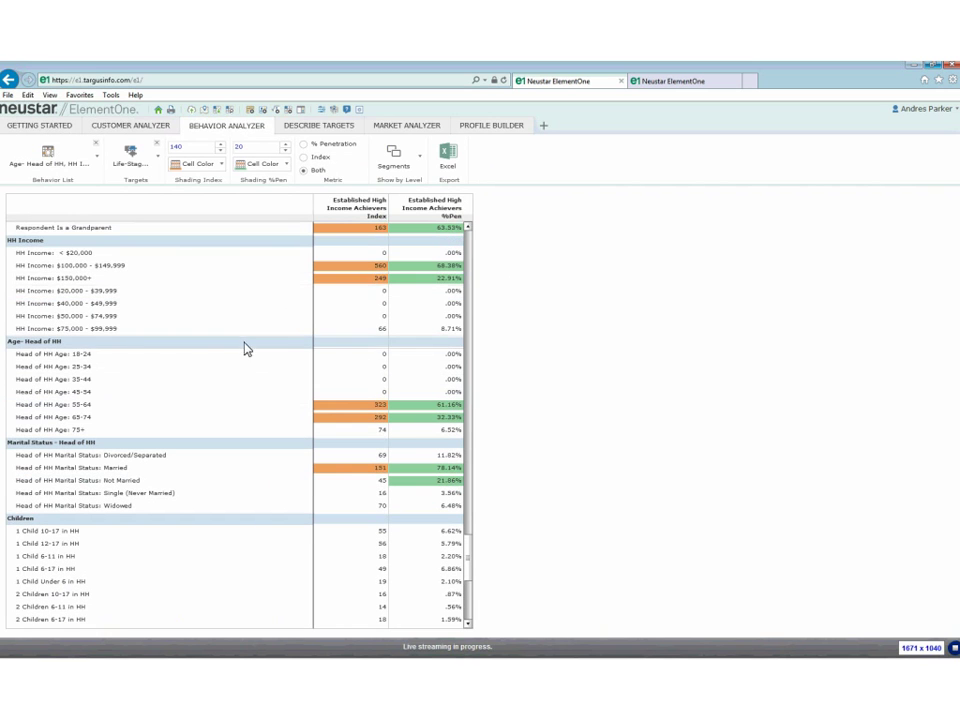
pyautogui.moveTo(136, 271); pyautogui.dragTo(154, 279)
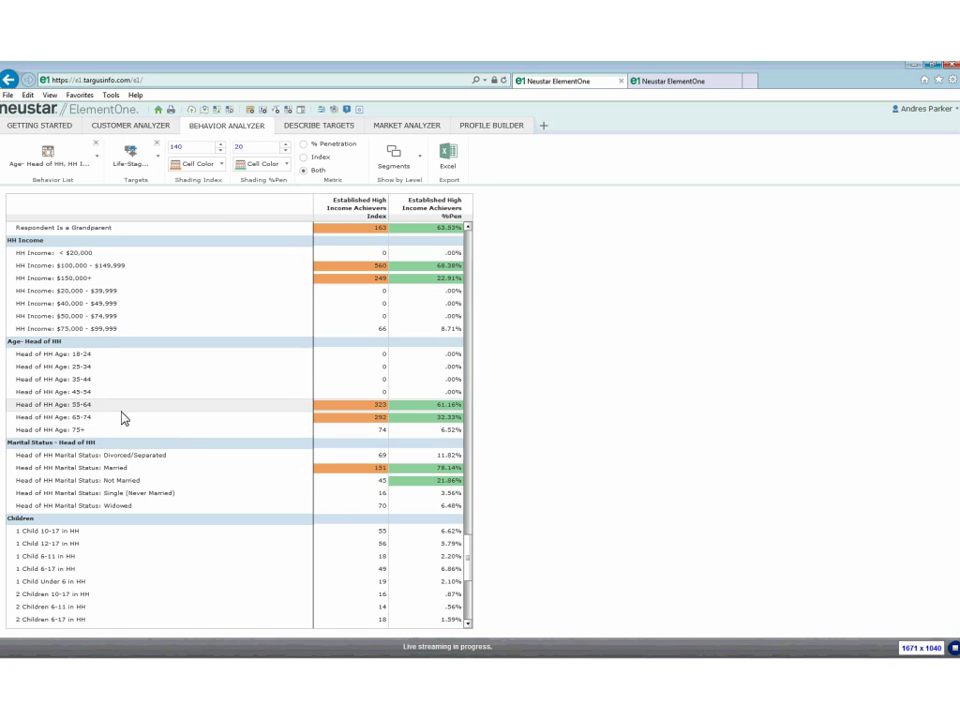
pyautogui.scroll(-1, 140, 424)
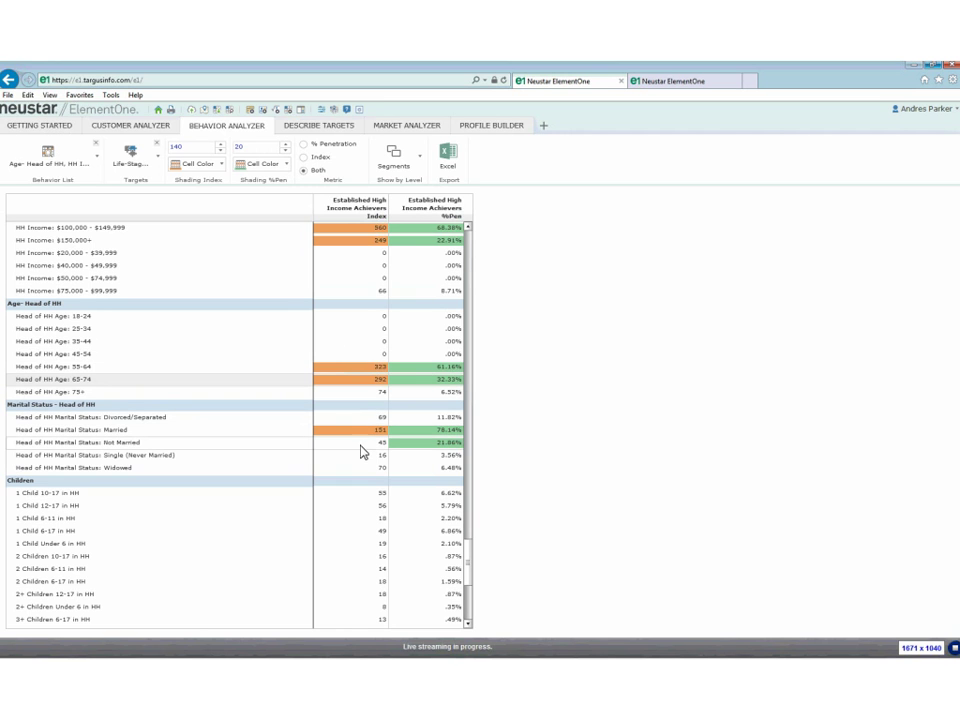
# Review G4's miscellaneous, race/ethnicity, Hispanics Only and home ownership rows, working back up the behavior table.
pyautogui.moveTo(471, 561); pyautogui.dragTo(471, 531)
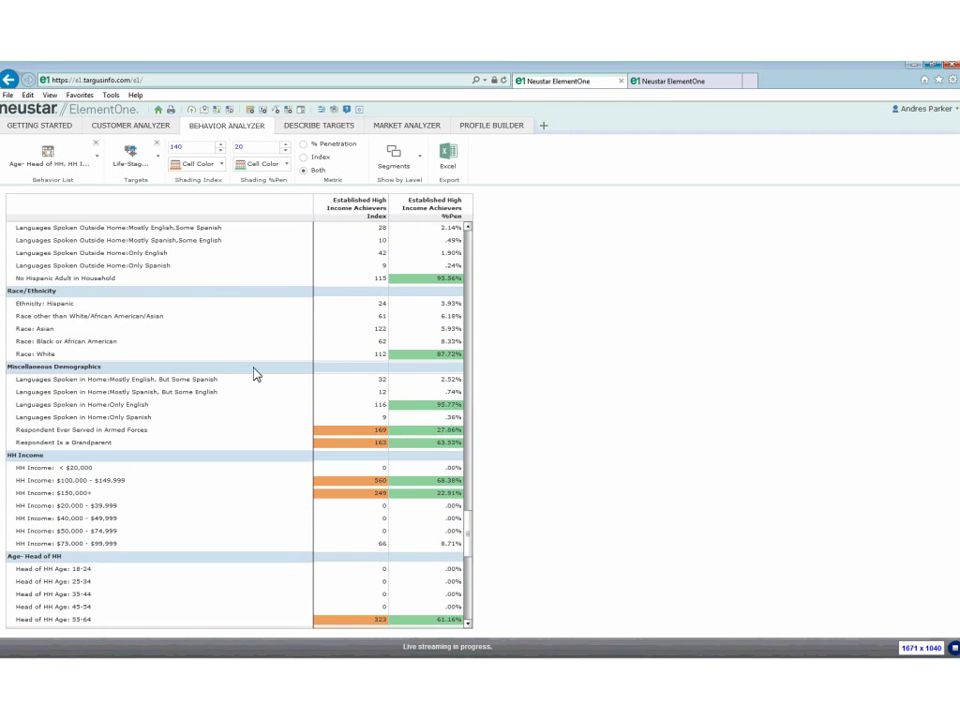
pyautogui.scroll(5, 262, 368)
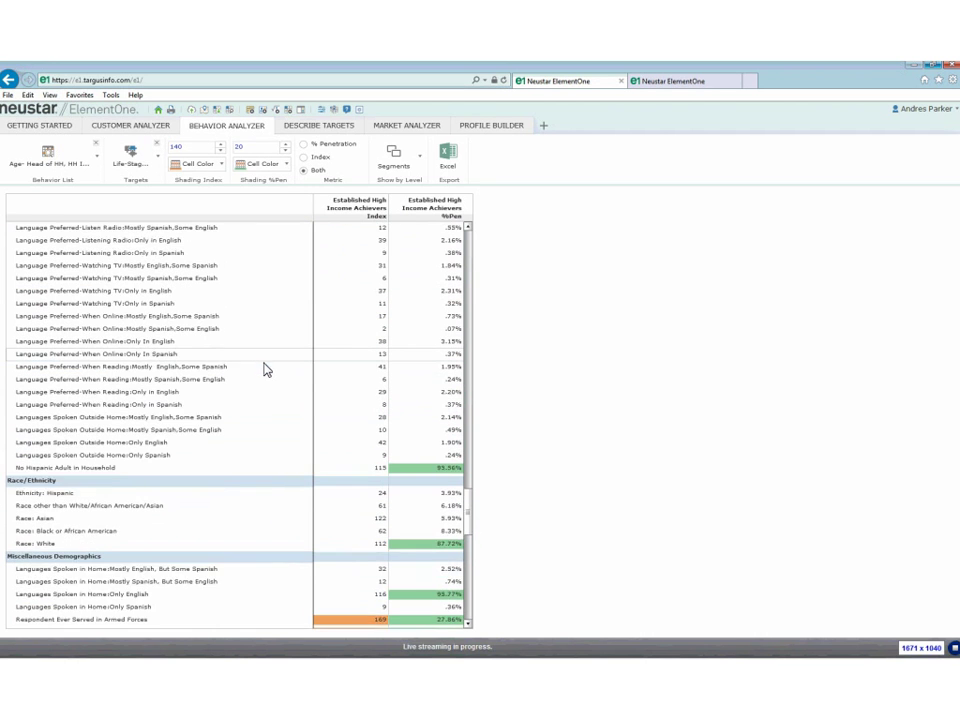
pyautogui.scroll(3, 263, 368)
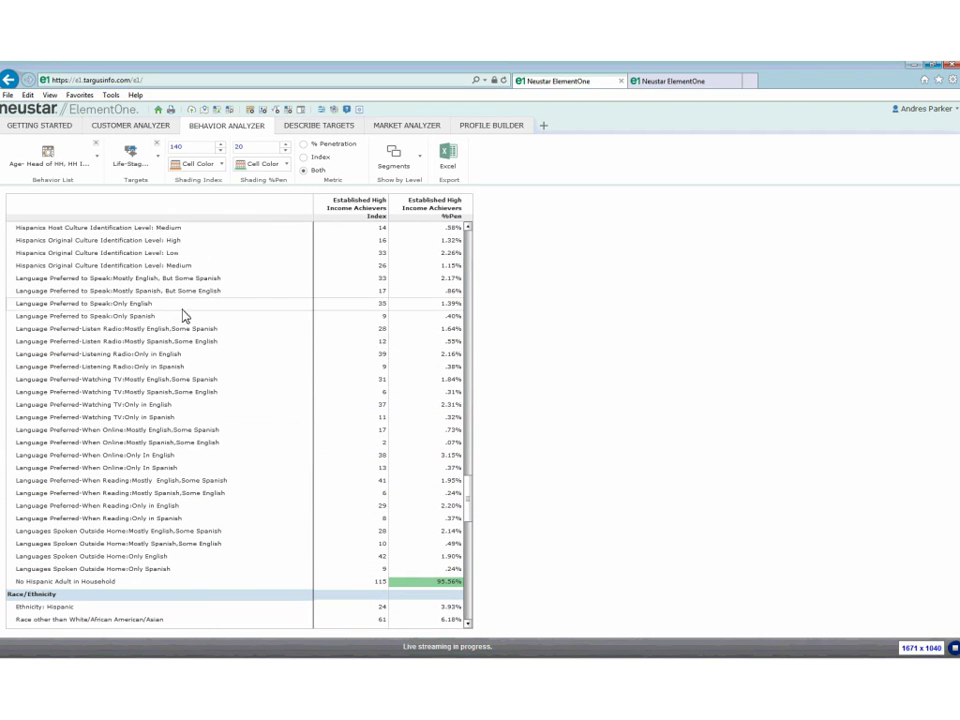
pyautogui.scroll(9, 221, 375)
pyautogui.scroll(12, 218, 421)
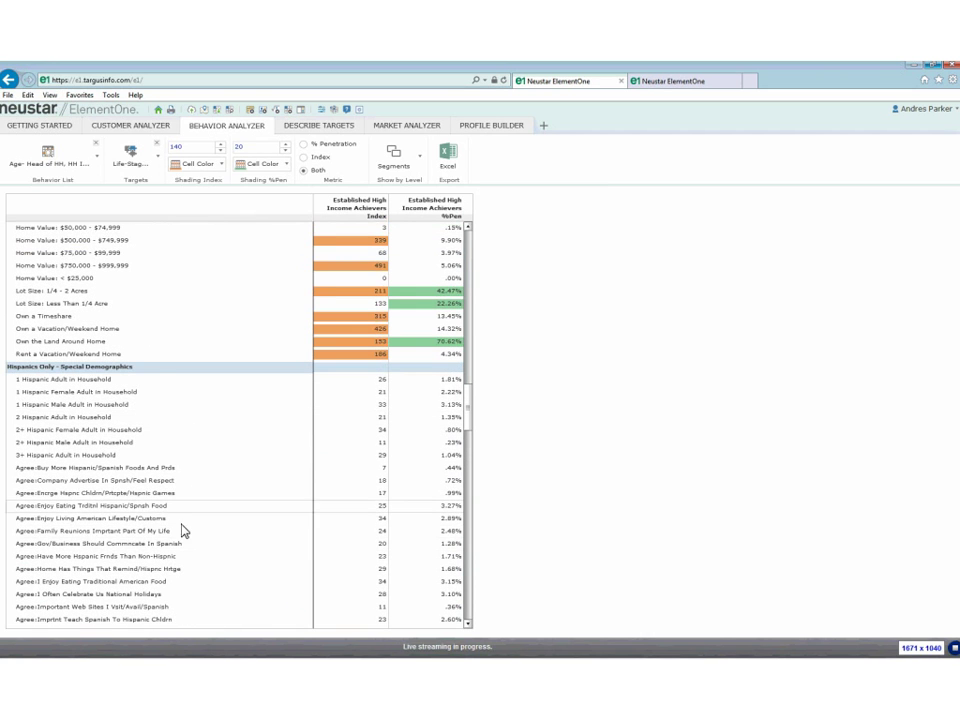
# Clear the behavior list selections and add the television profile folders Cable Tv Programs-Viewed Last 7 Days and Cable TV Programs-Last 7 Days Full Attention.
pyautogui.click(96, 166)
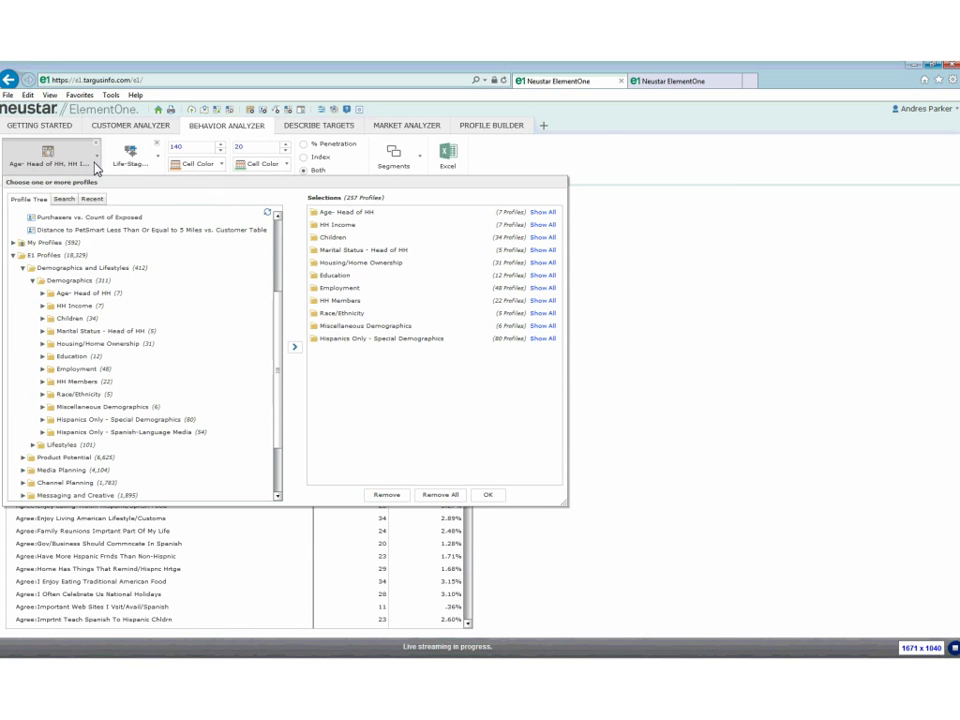
pyautogui.click(440, 494)
pyautogui.click(32, 280)
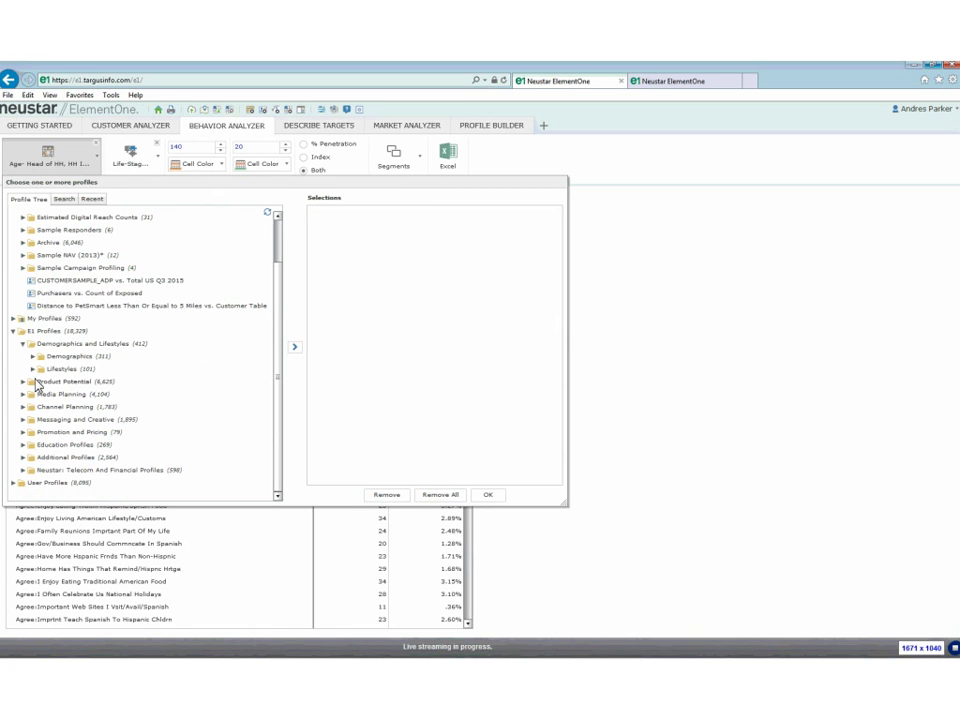
pyautogui.click(23, 395)
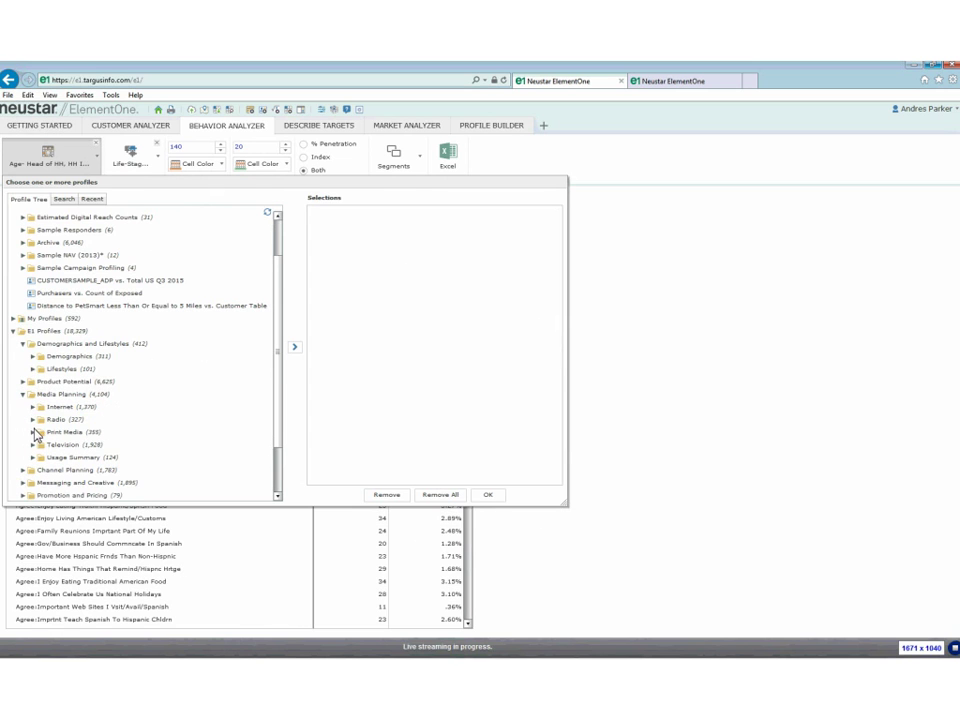
pyautogui.click(34, 445)
pyautogui.scroll(-3, 150, 380)
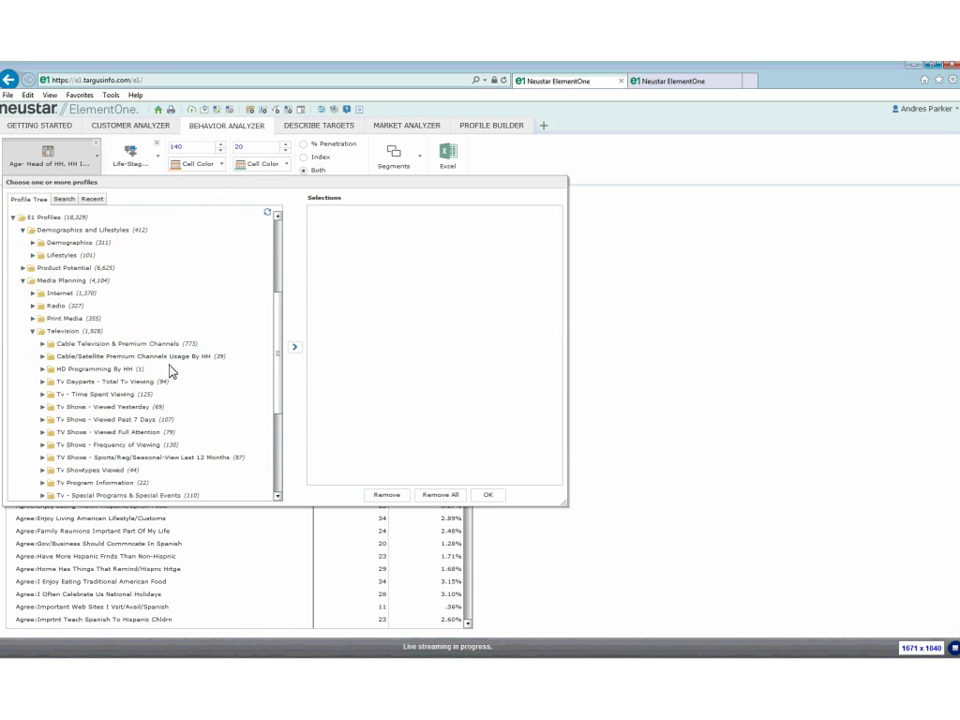
pyautogui.scroll(-3, 133, 390)
pyautogui.click(43, 232)
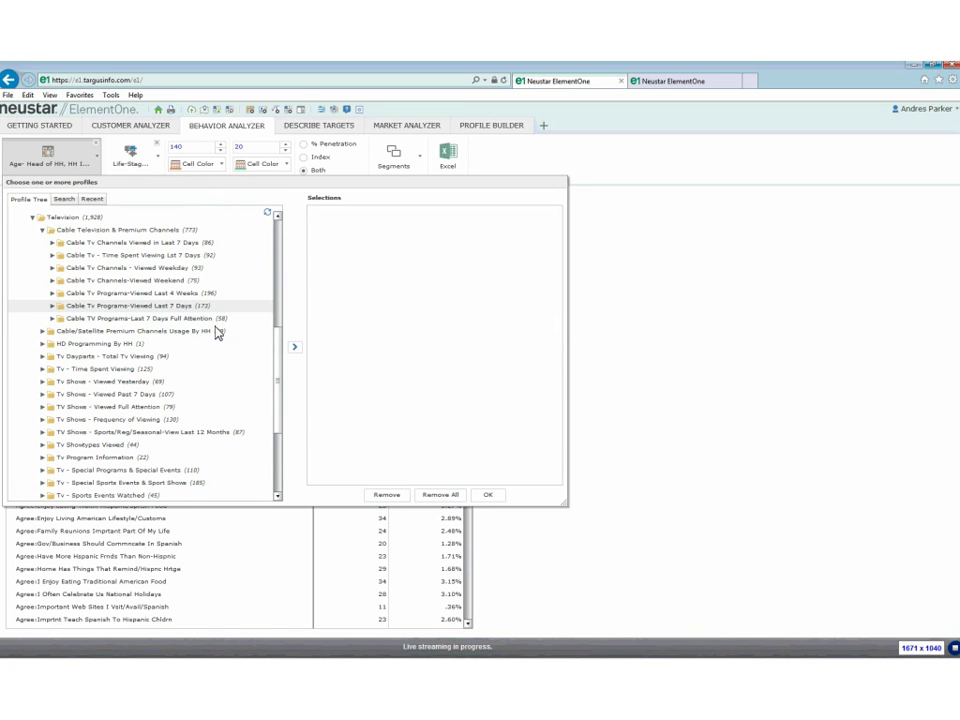
pyautogui.click(294, 347)
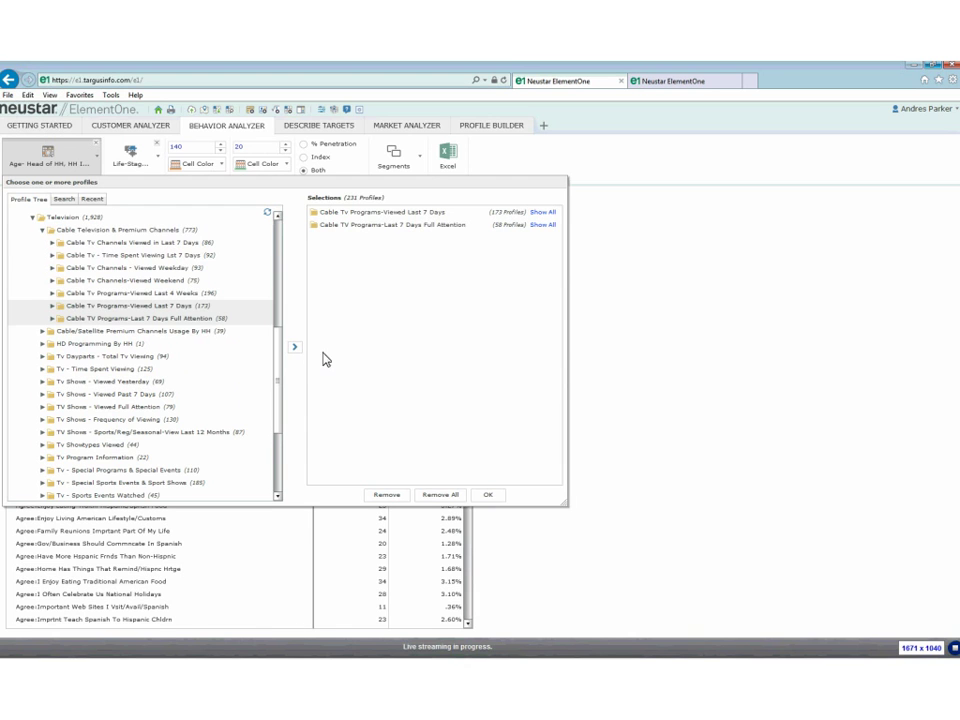
# Add the TV Shows - Viewed Full Attention and Tv Shows - Viewed Past 7 Days folders, and apply the behavior list.
pyautogui.click(42, 231)
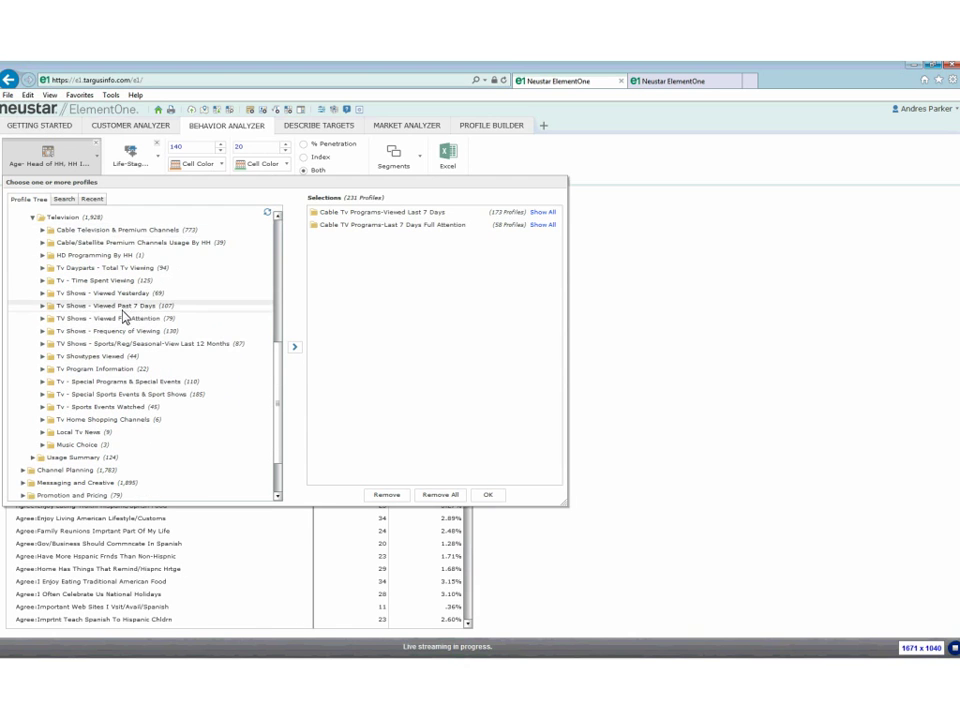
pyautogui.doubleClick(100, 306)
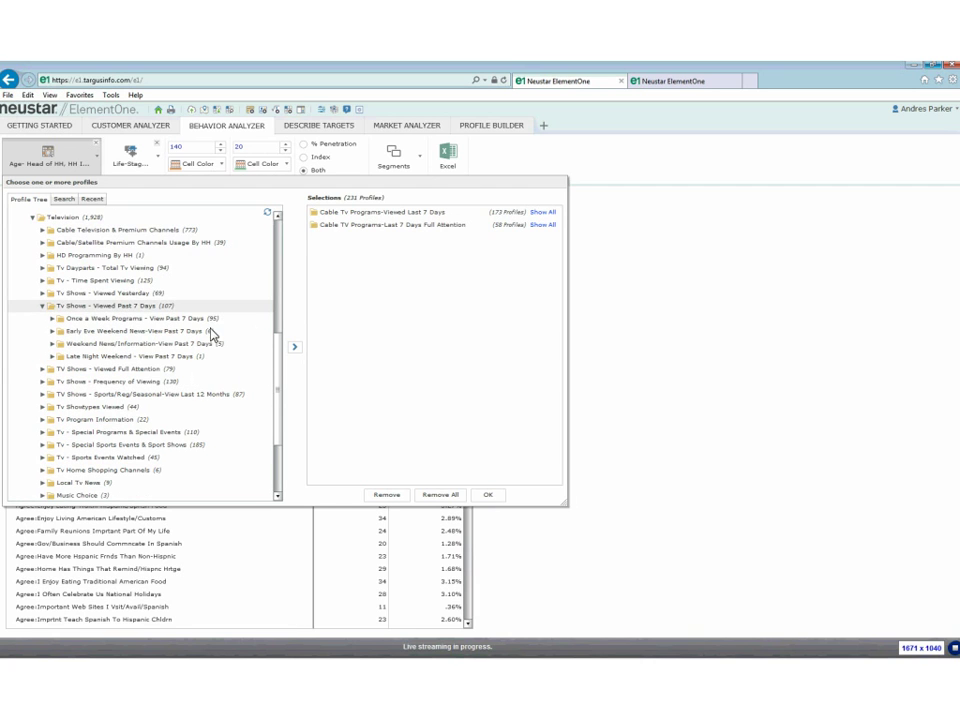
pyautogui.click(295, 348)
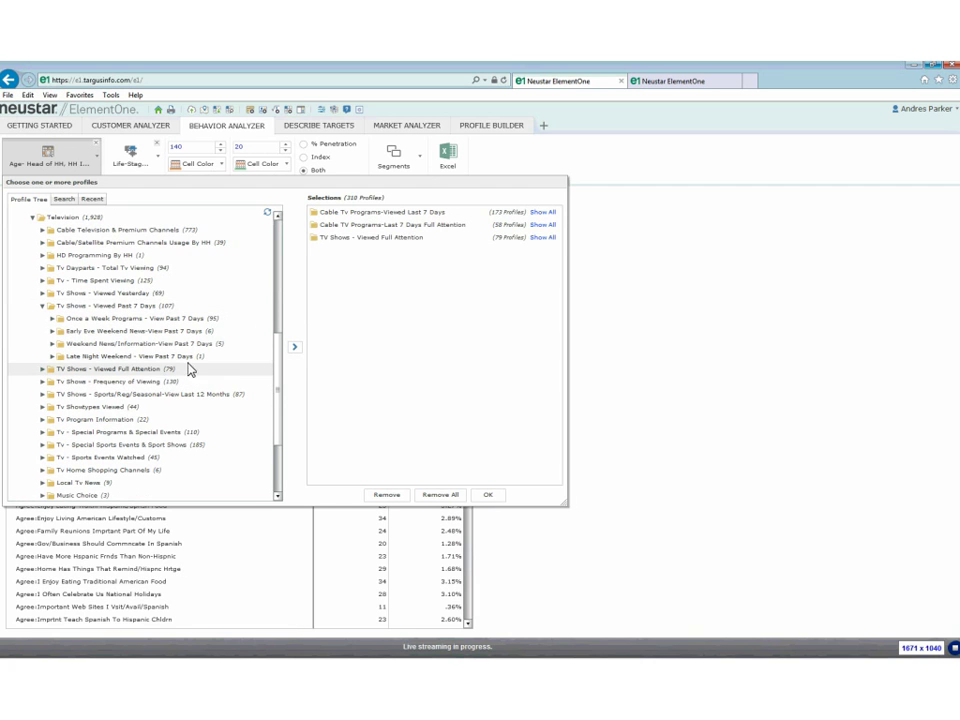
pyautogui.click(146, 306)
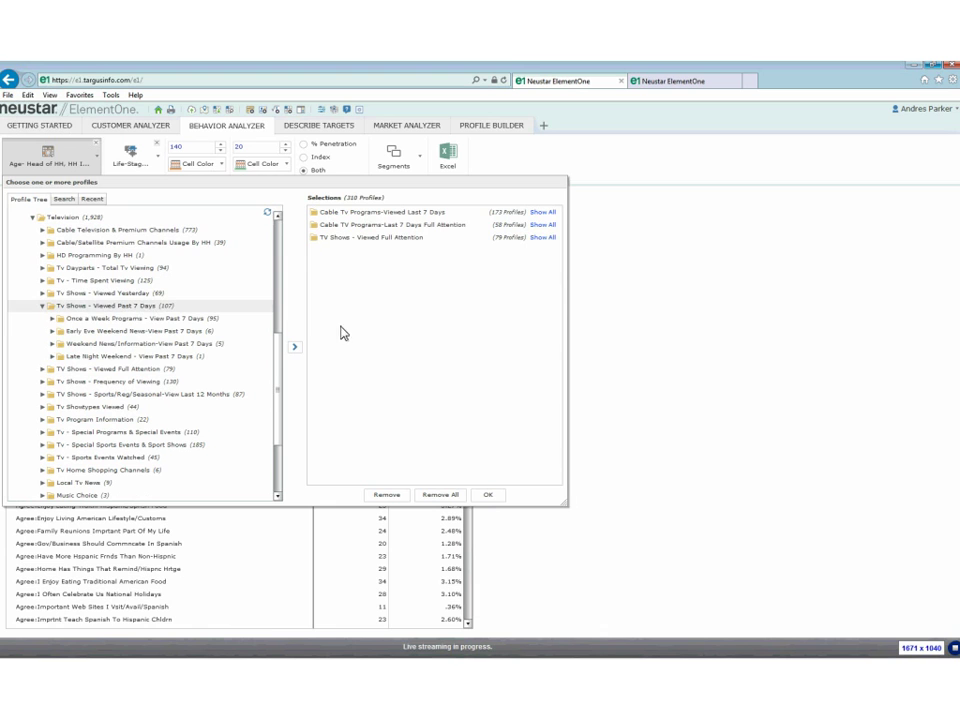
pyautogui.click(296, 348)
pyautogui.click(42, 306)
pyautogui.click(488, 495)
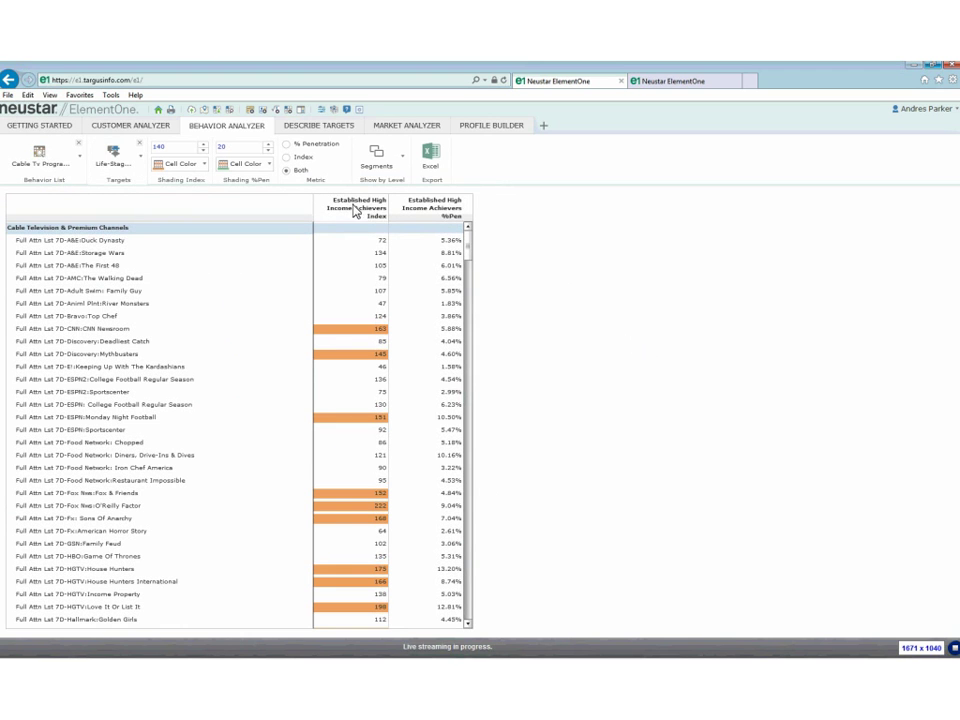
# Check group G2's position and details on the Customer Analyzer Index Plot, and return to Behavior Analyzer.
pyautogui.click(142, 127)
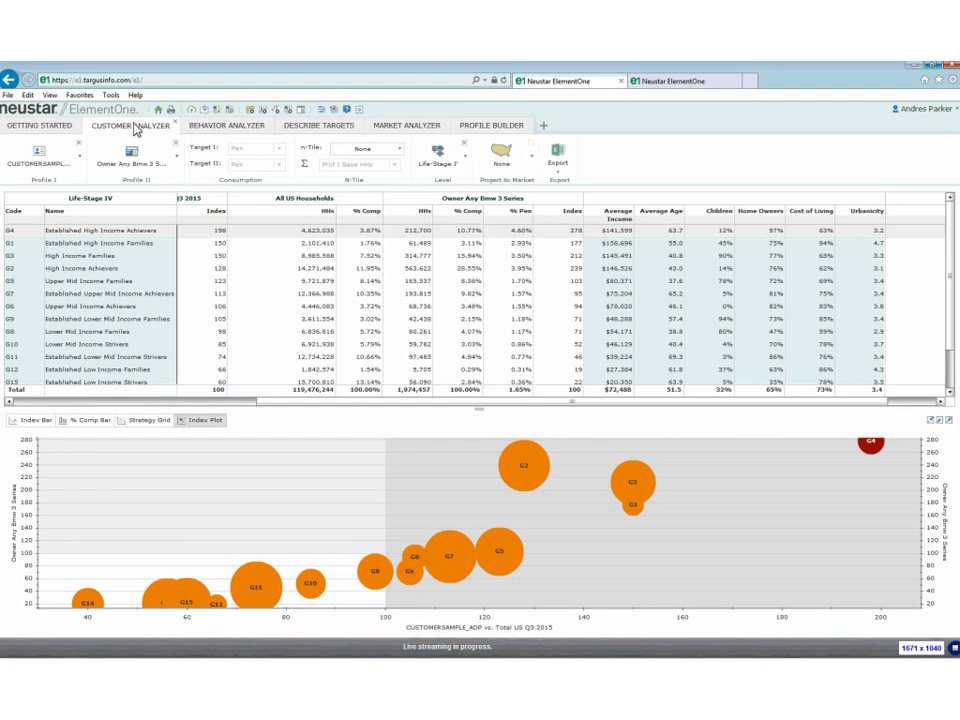
pyautogui.moveTo(527, 490)
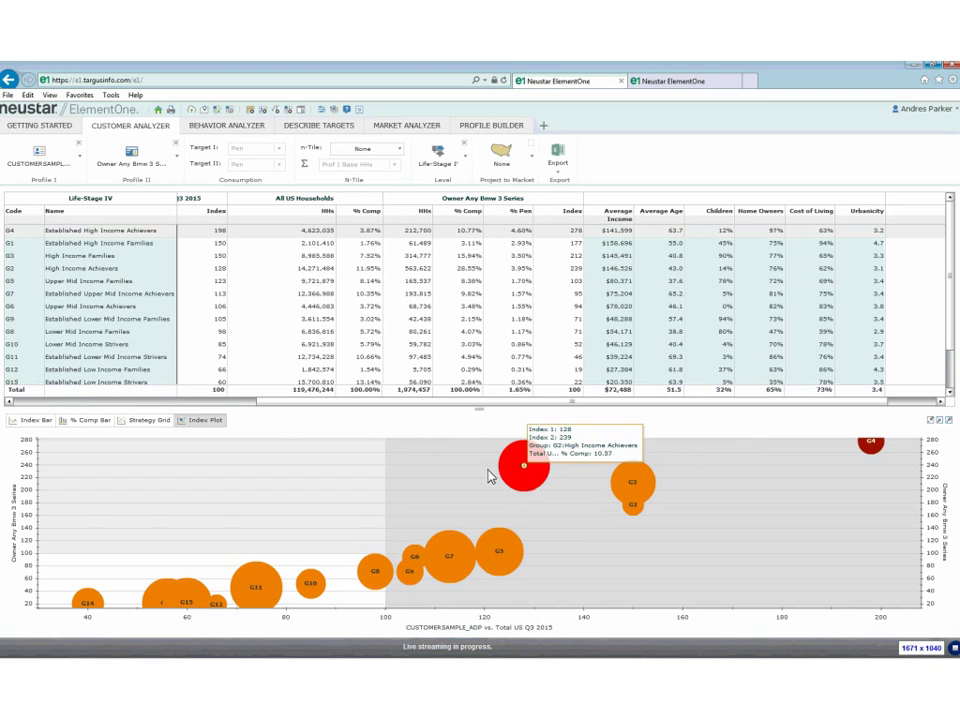
pyautogui.click(226, 125)
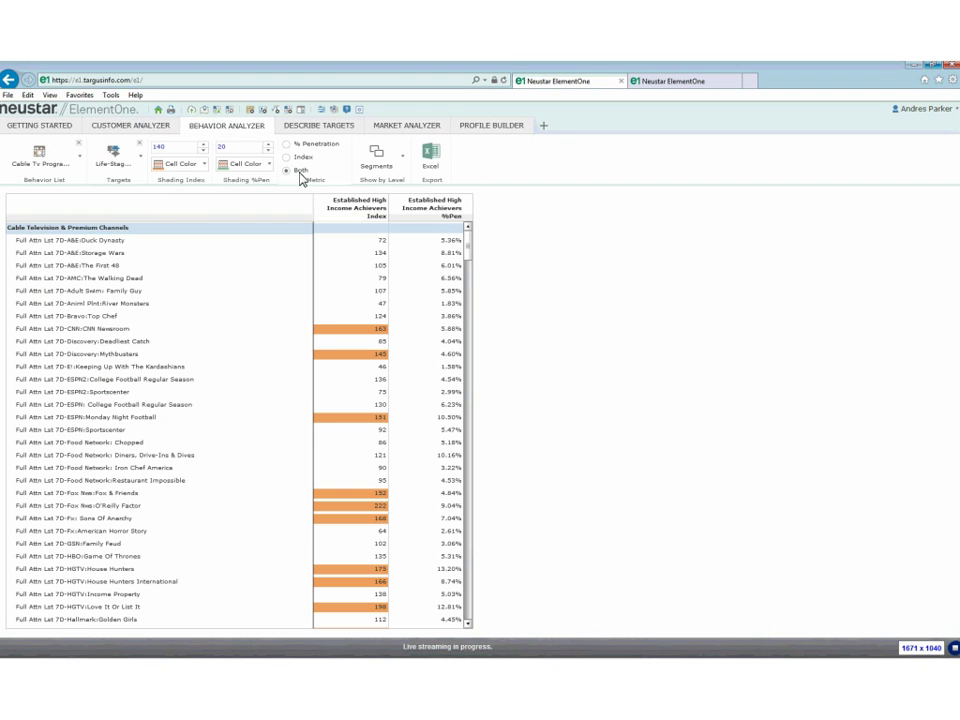
# Set the analysis targets to the Life-Stage IV groups G4 and G2.
pyautogui.click(113, 155)
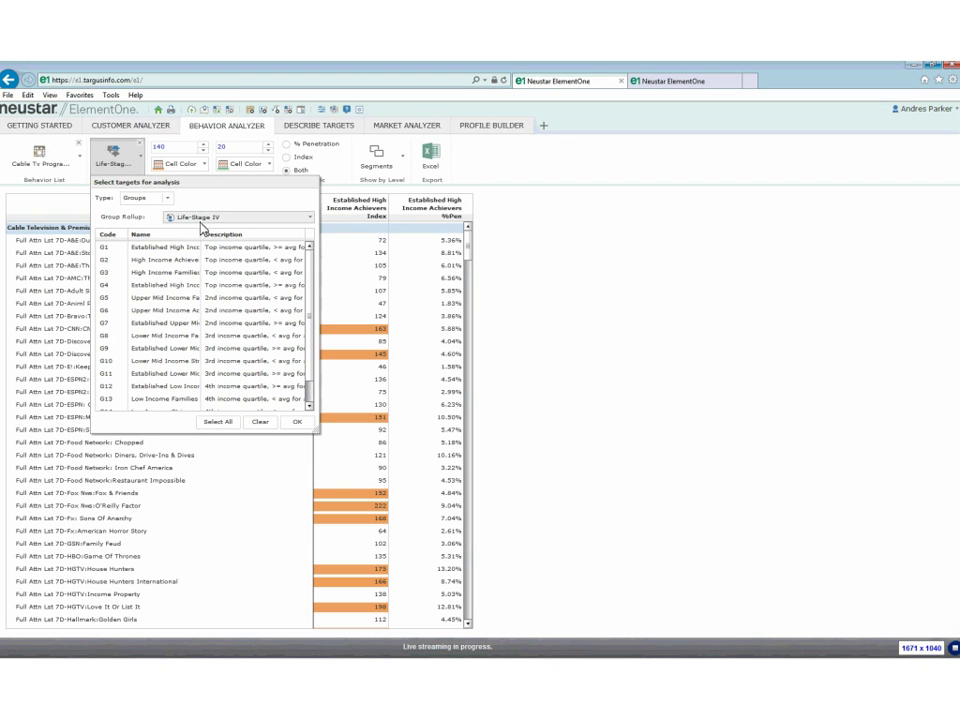
pyautogui.click(196, 285)
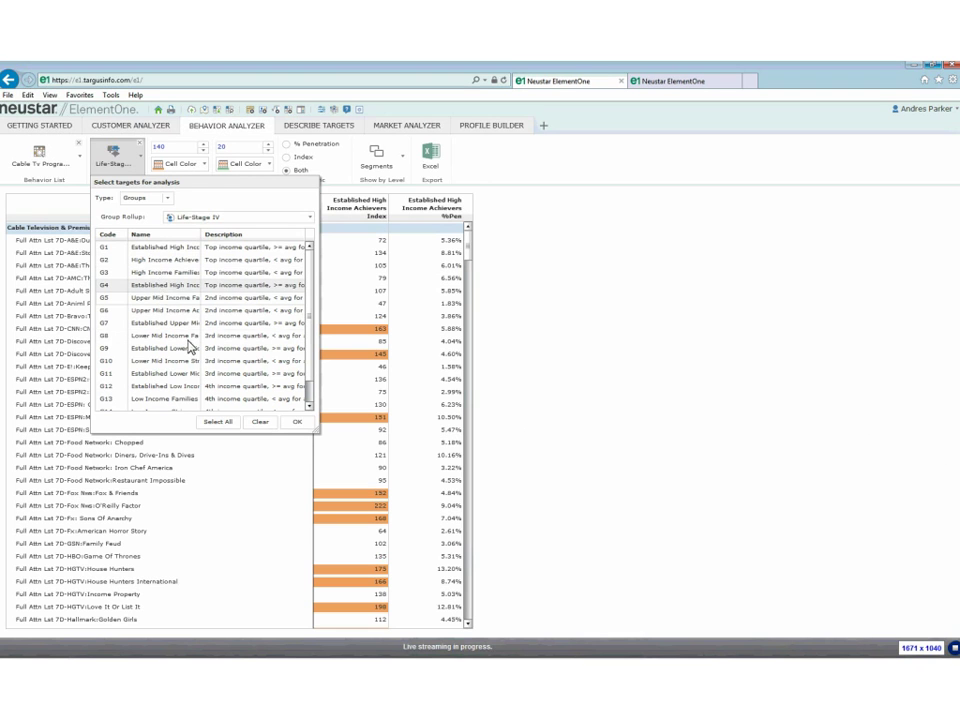
pyautogui.keyDown('ctrl'); pyautogui.click(160, 262); pyautogui.keyUp('ctrl')
pyautogui.click(297, 422)
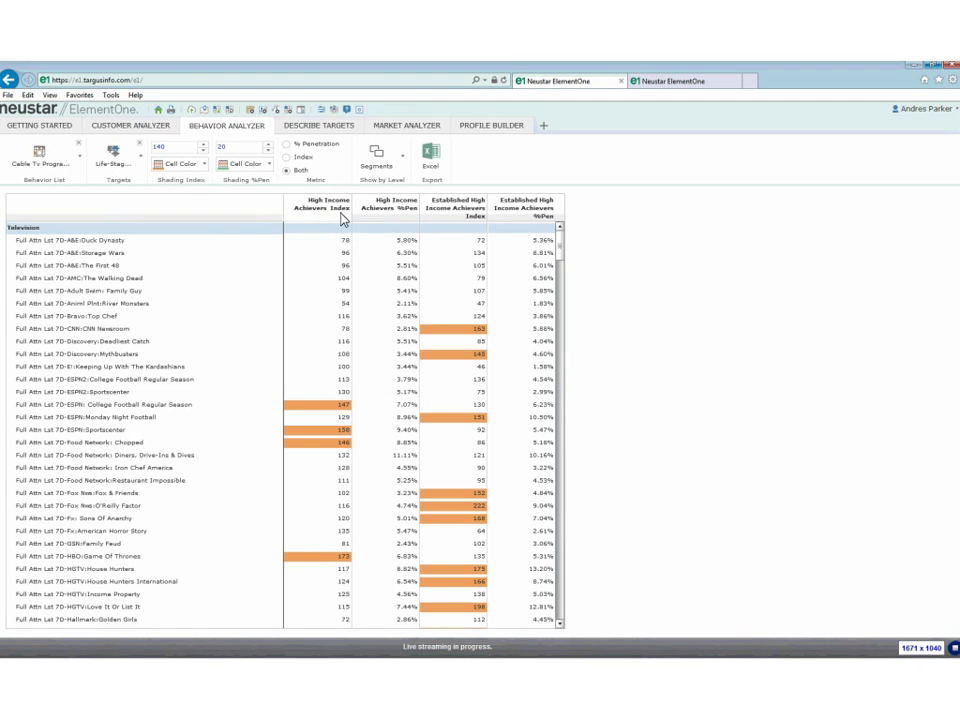
# View the category level options, and sort the television behaviors by Established High Income Achievers Index from highest to lowest.
pyautogui.click(378, 160)
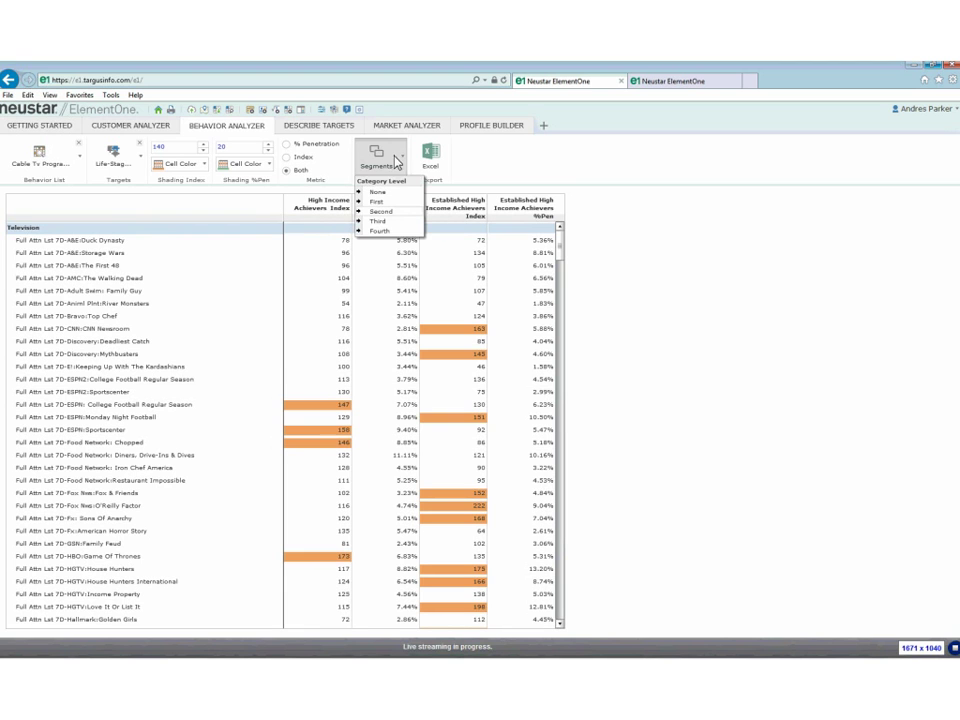
pyautogui.click(466, 208)
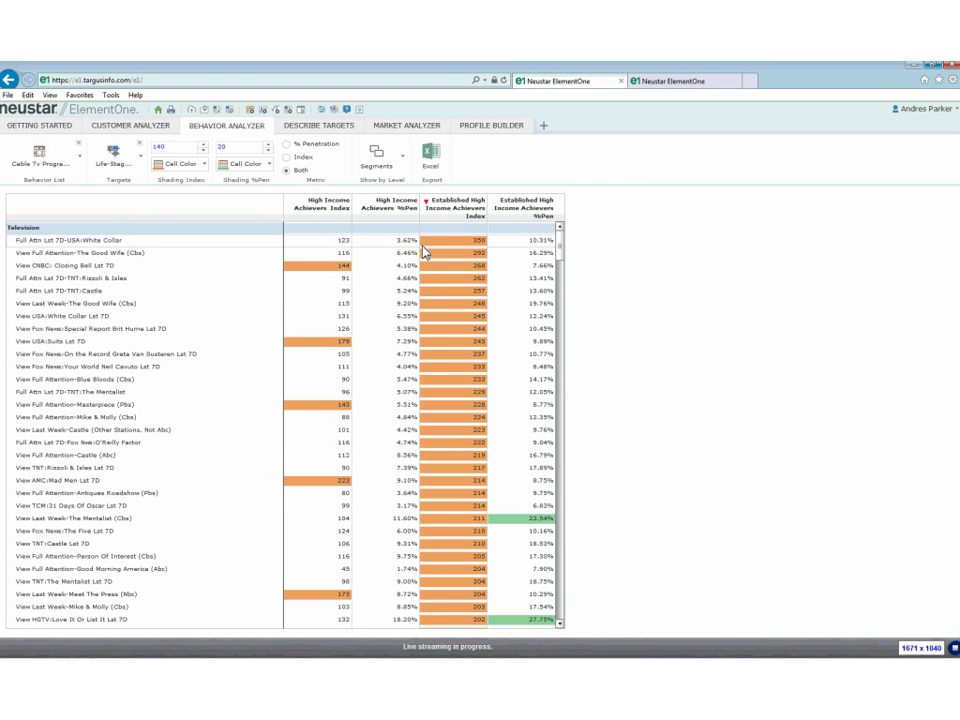
pyautogui.moveTo(454, 213)
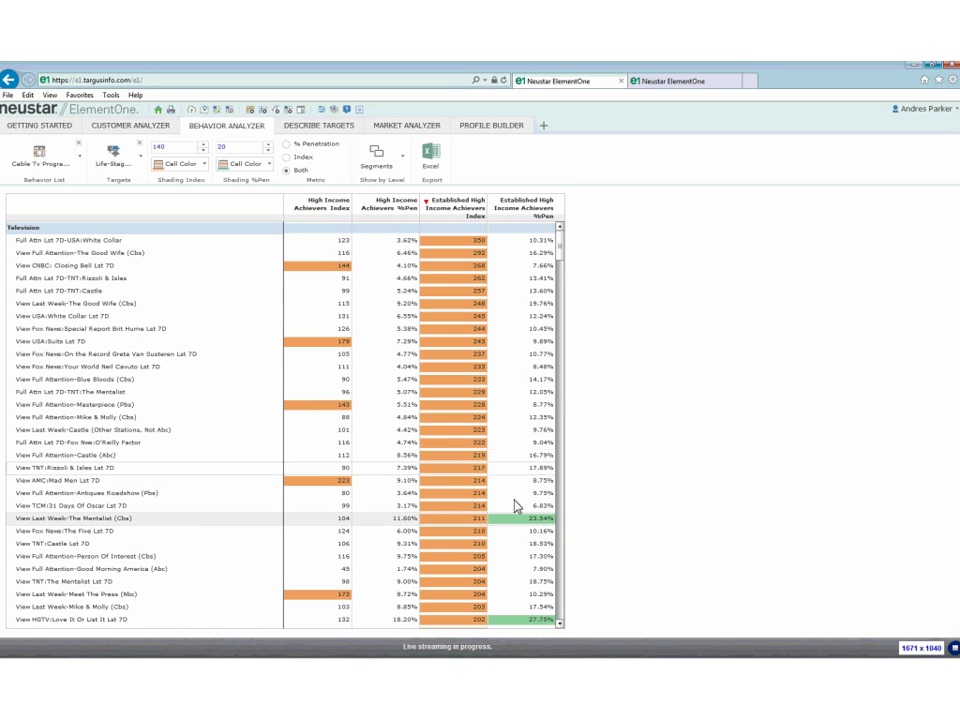
# Examine the top-indexing TV shows and compare the shaded index and %Pen cells of High Income Achievers and Established High Income Achievers.
pyautogui.scroll(-2, 514, 450)
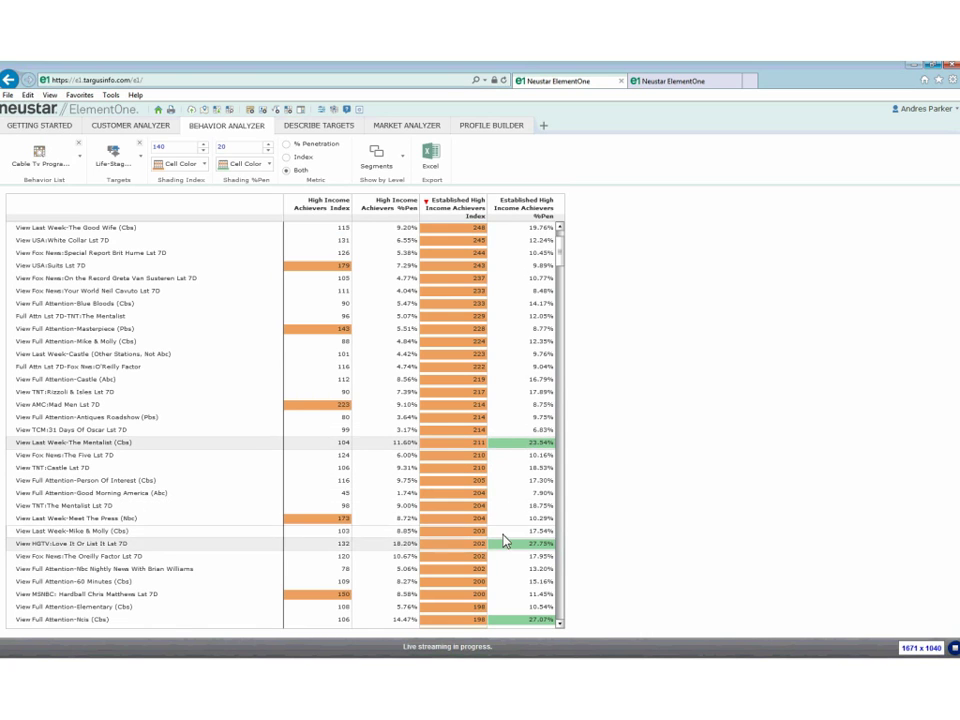
pyautogui.scroll(-1, 509, 532)
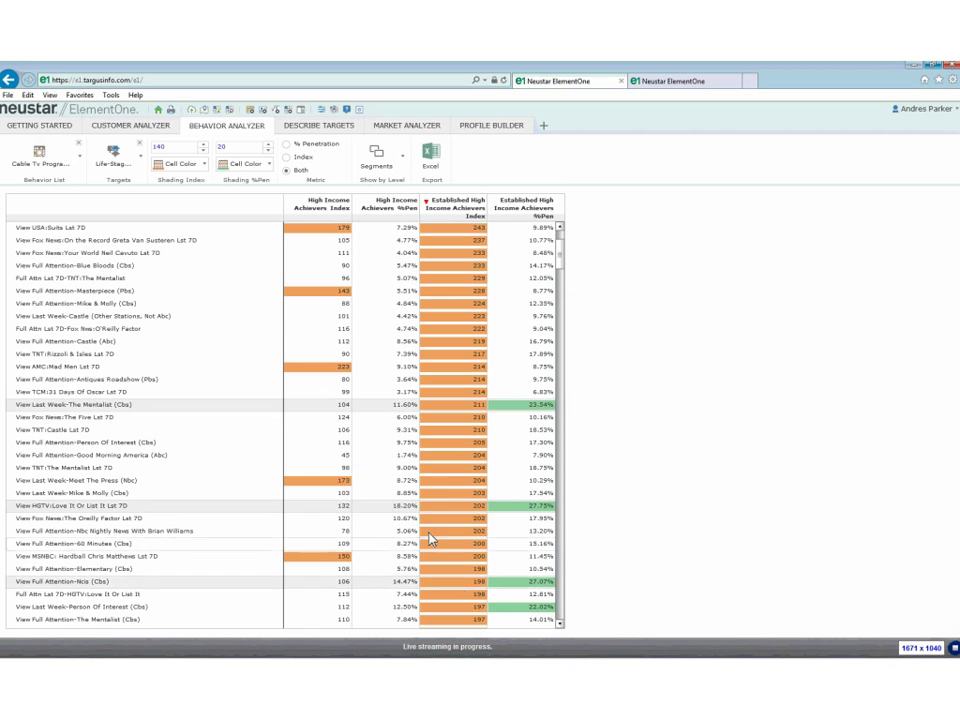
pyautogui.scroll(-3, 455, 590)
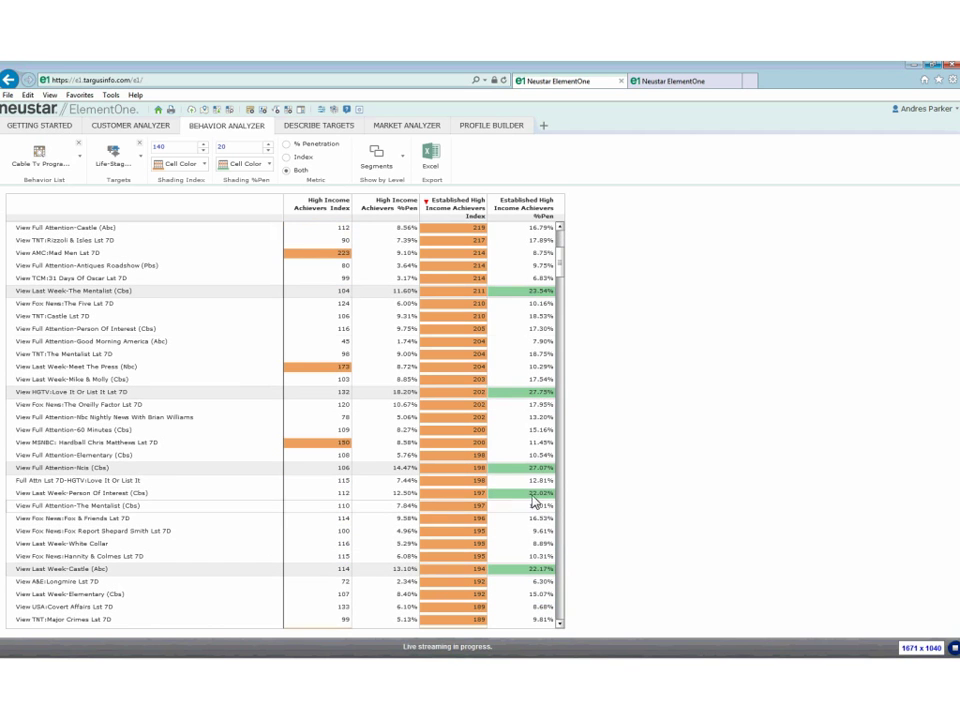
pyautogui.moveTo(447, 216)
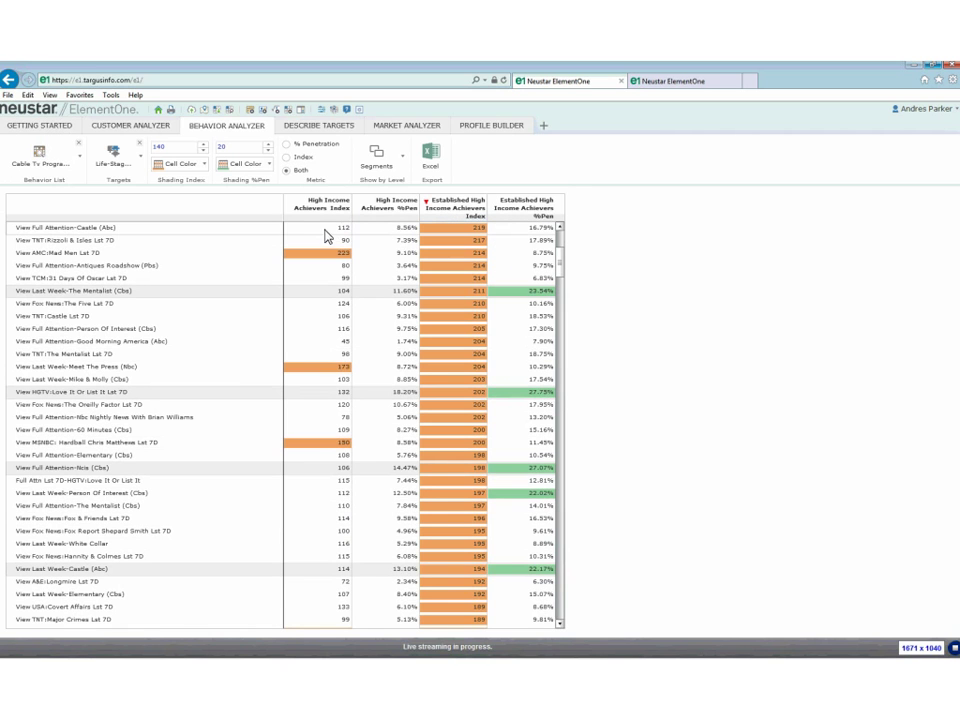
pyautogui.scroll(5, 330, 356)
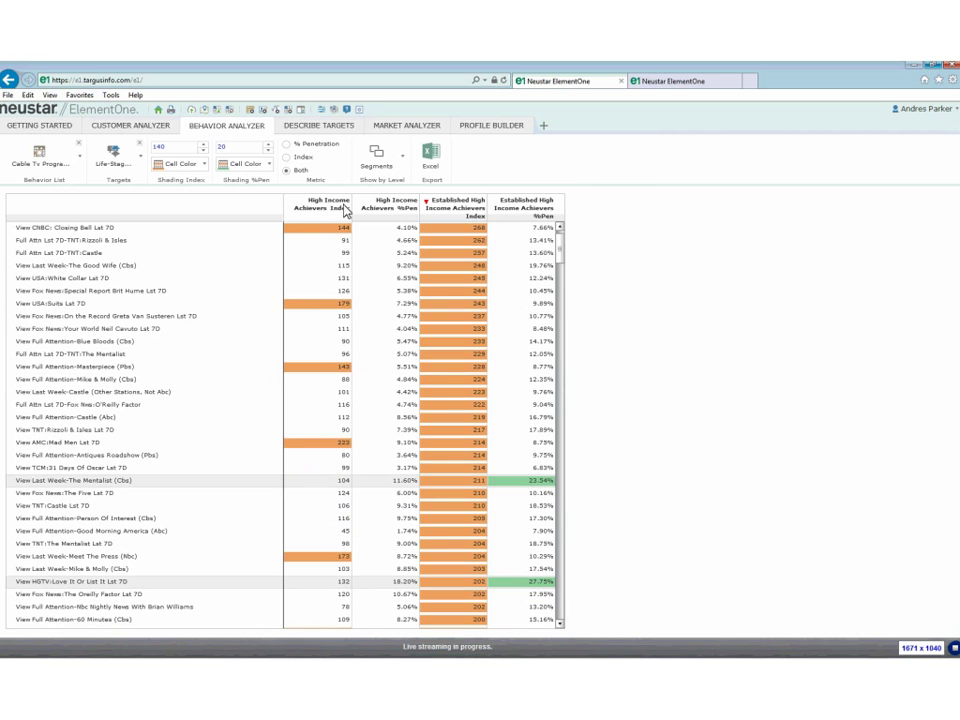
pyautogui.moveTo(329, 221)
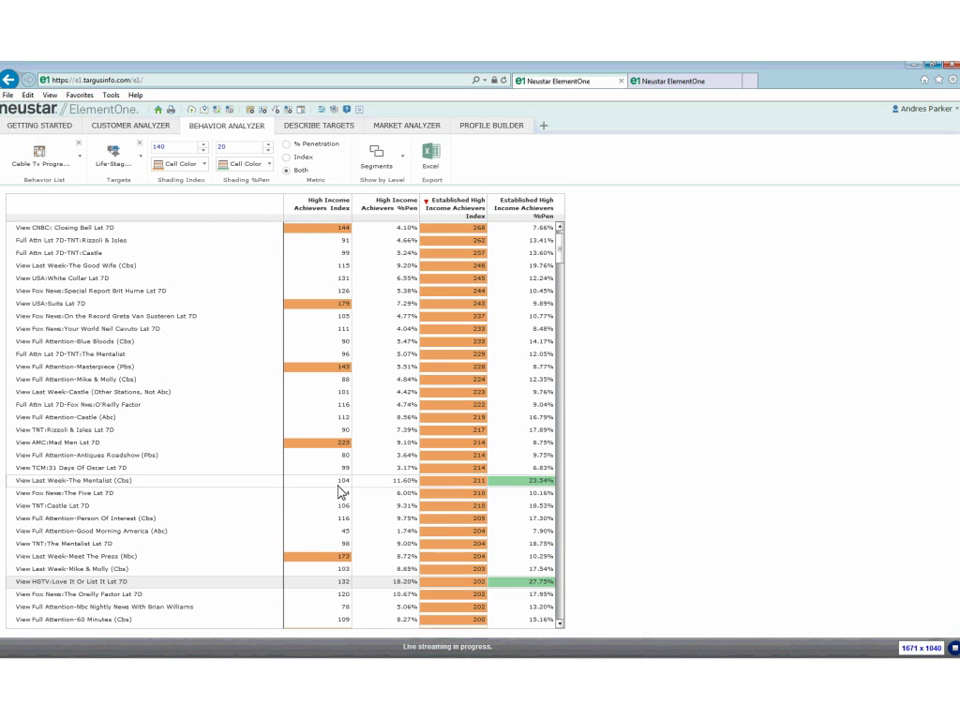
pyautogui.scroll(1, 440, 492)
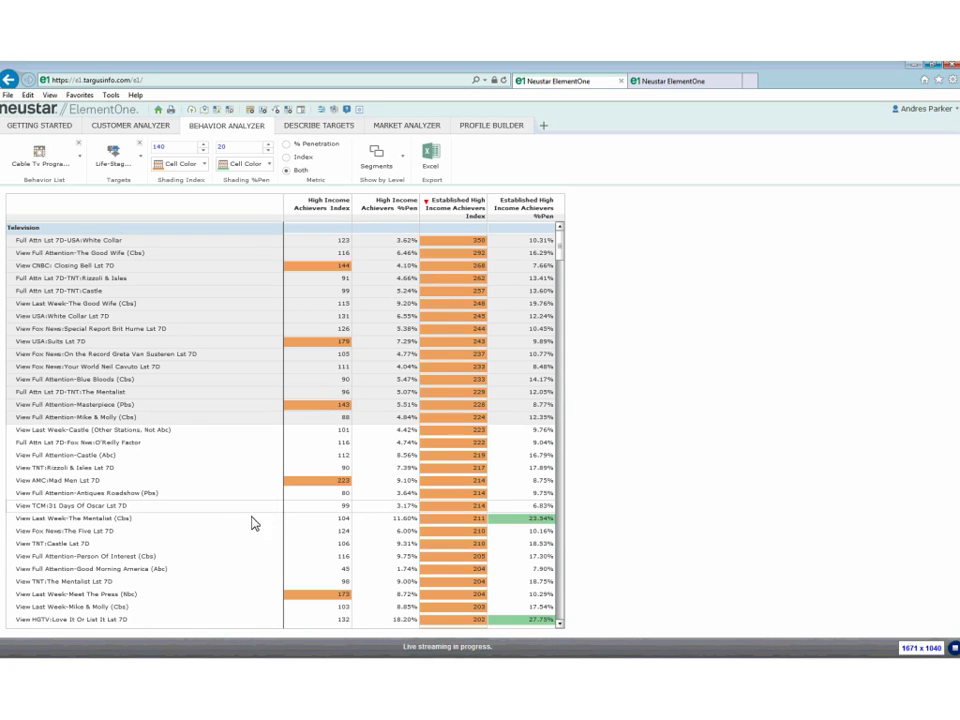
# In Describe Targets, replace the selected profile list with the E1 Demographics folder.
pyautogui.click(309, 128)
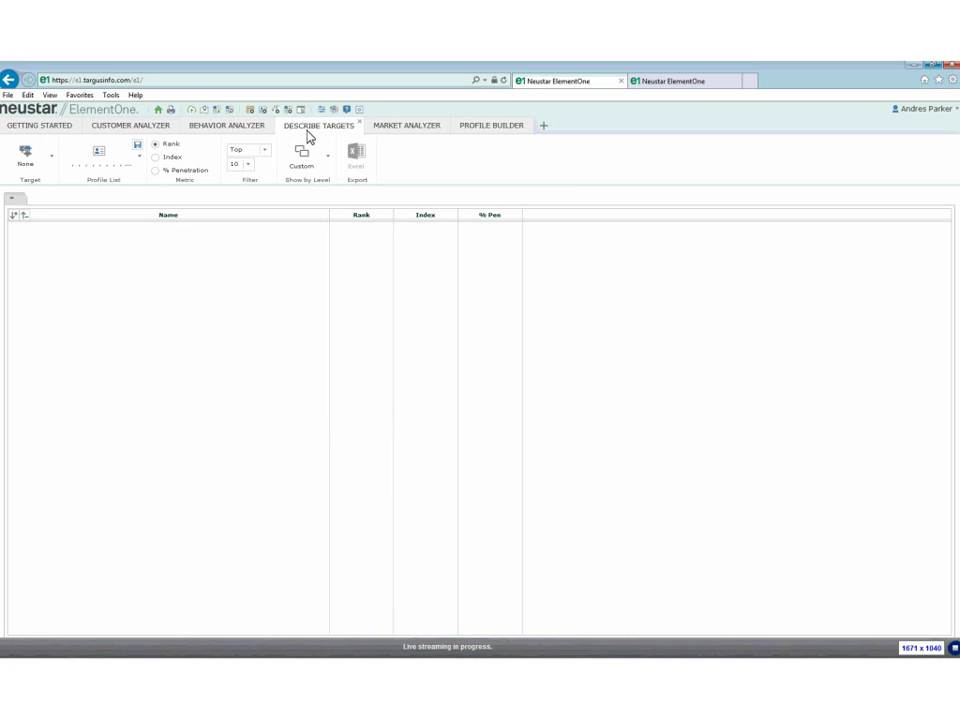
pyautogui.click(115, 165)
pyautogui.doubleClick(88, 216)
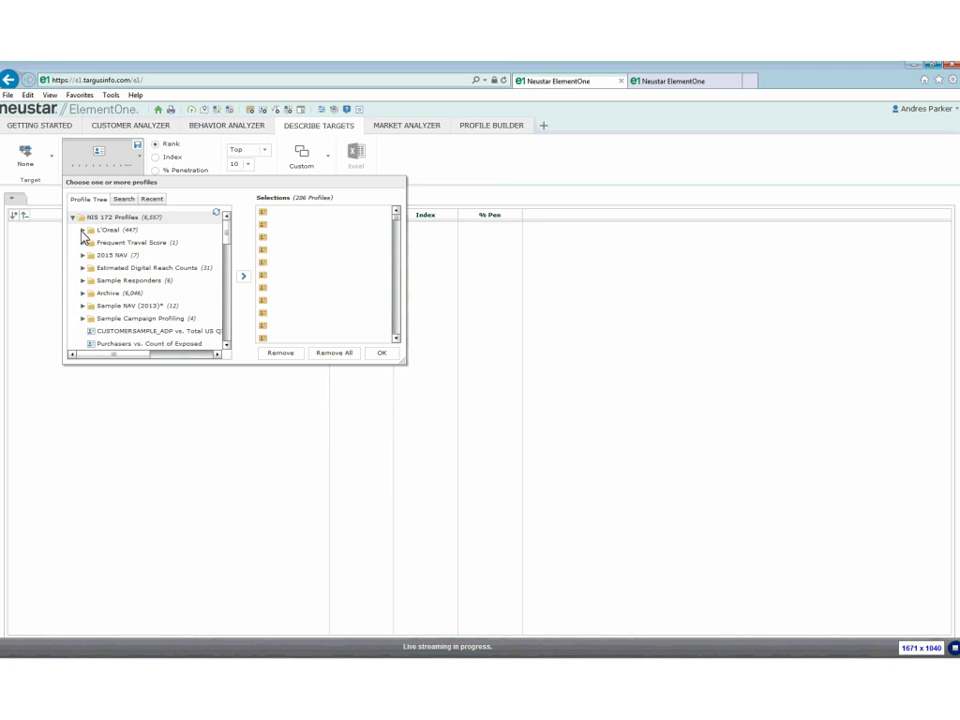
pyautogui.scroll(-3, 107, 261)
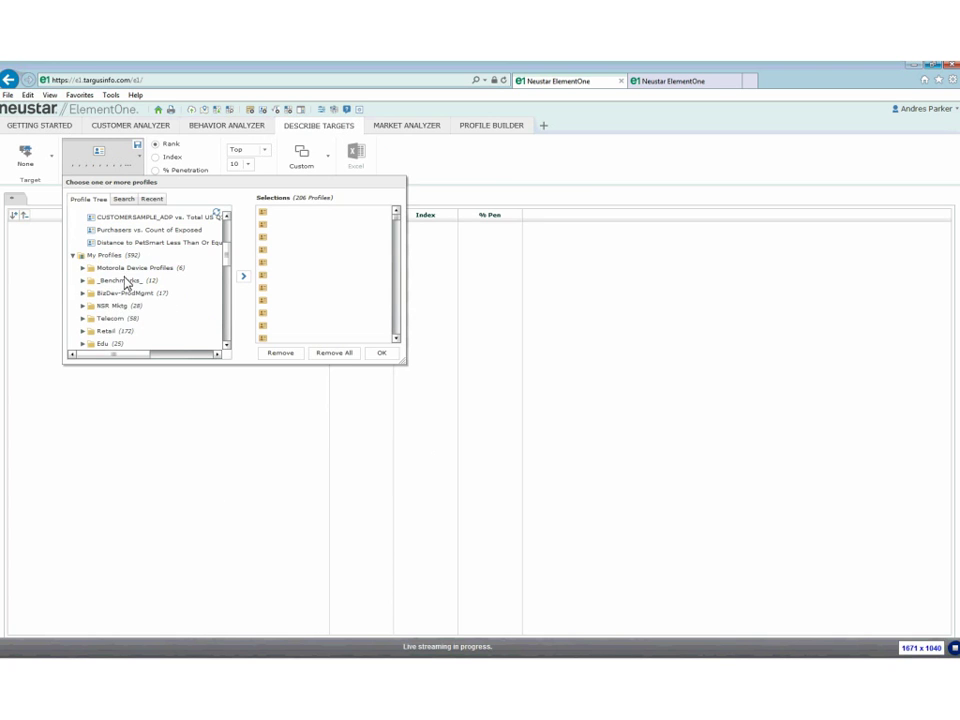
pyautogui.click(72, 257)
pyautogui.doubleClick(86, 280)
pyautogui.click(326, 352)
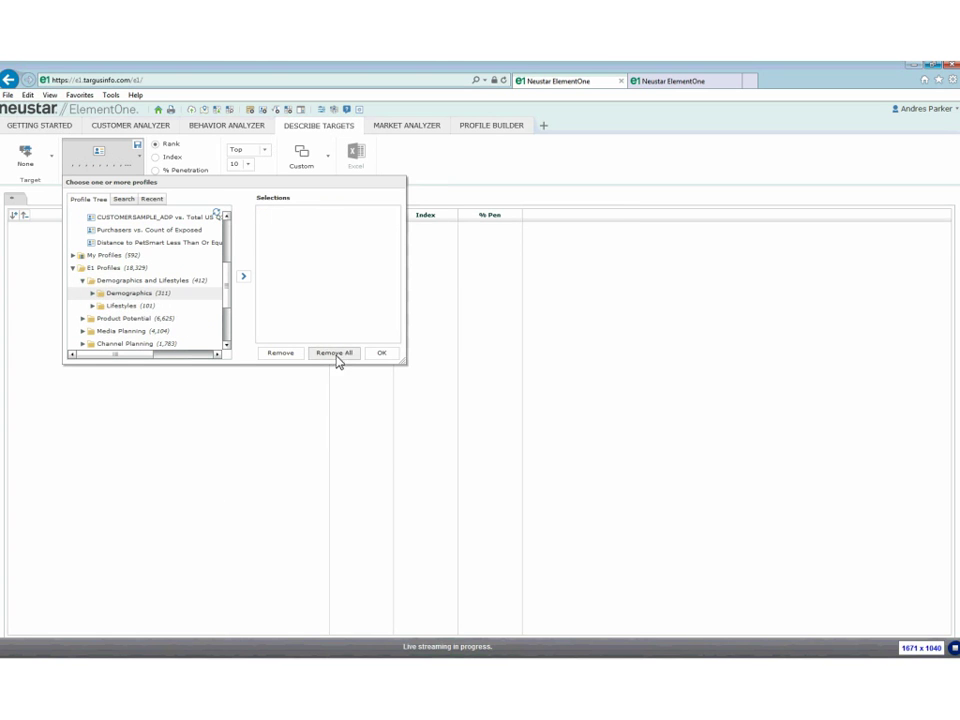
pyautogui.click(243, 276)
pyautogui.click(381, 354)
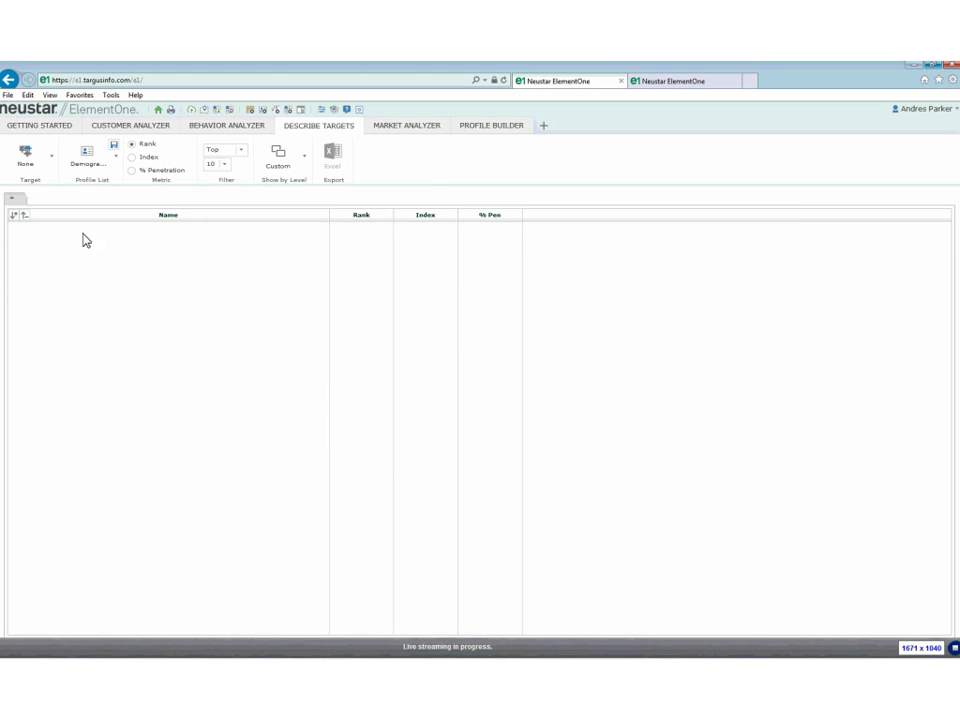
# Set the Describe Targets target to the Life-Stage IV group G4, Established High Income Achievers.
pyautogui.click(38, 160)
pyautogui.click(79, 199)
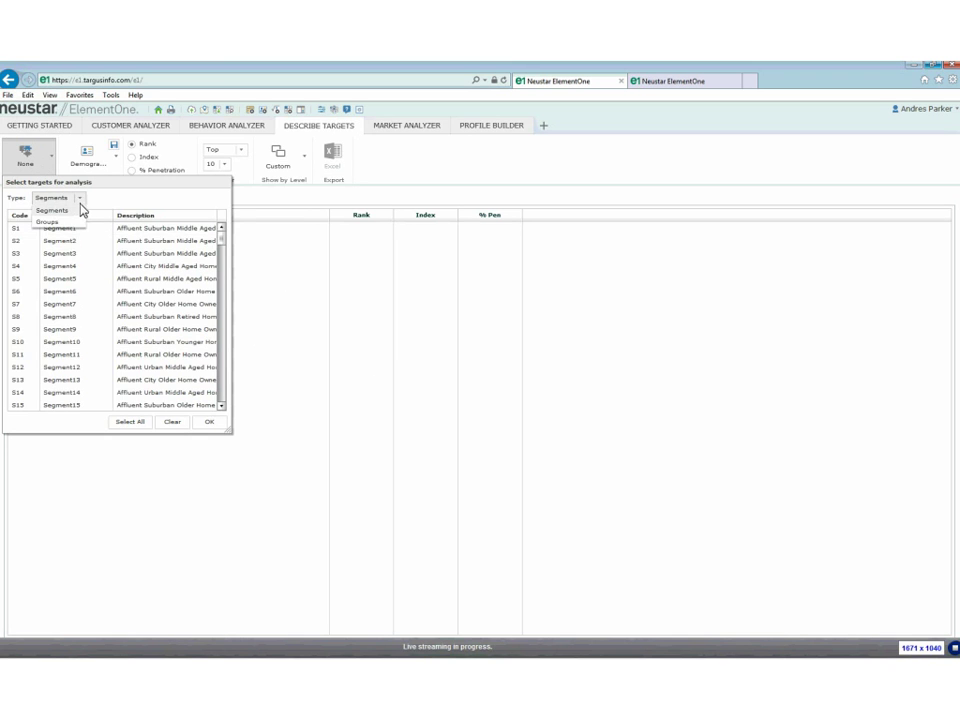
pyautogui.click(64, 221)
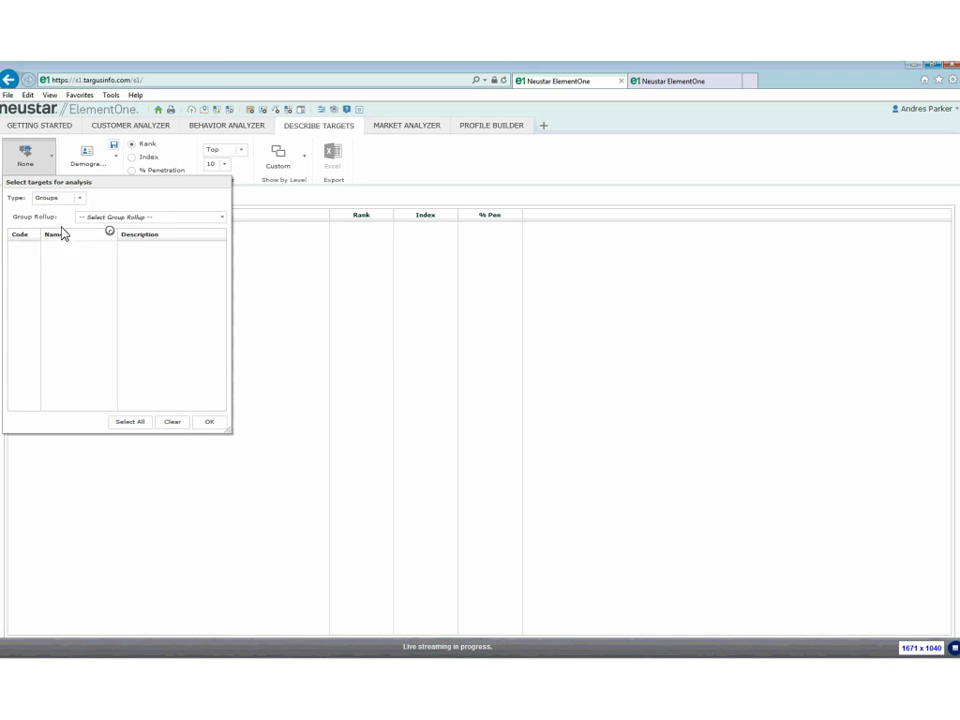
pyautogui.click(167, 217)
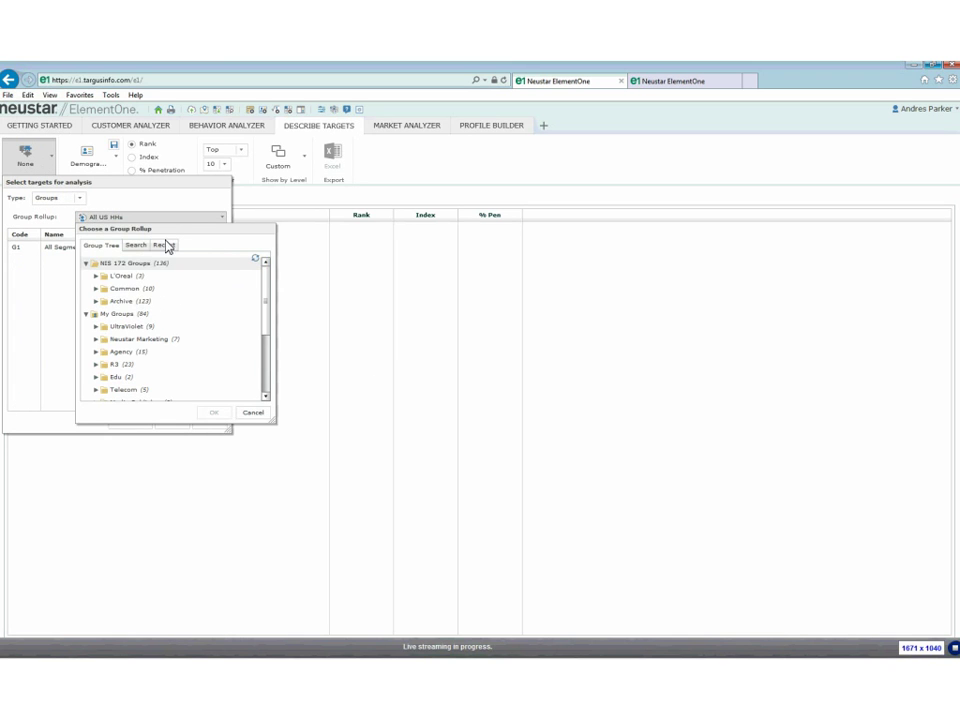
pyautogui.click(164, 245)
pyautogui.doubleClick(130, 298)
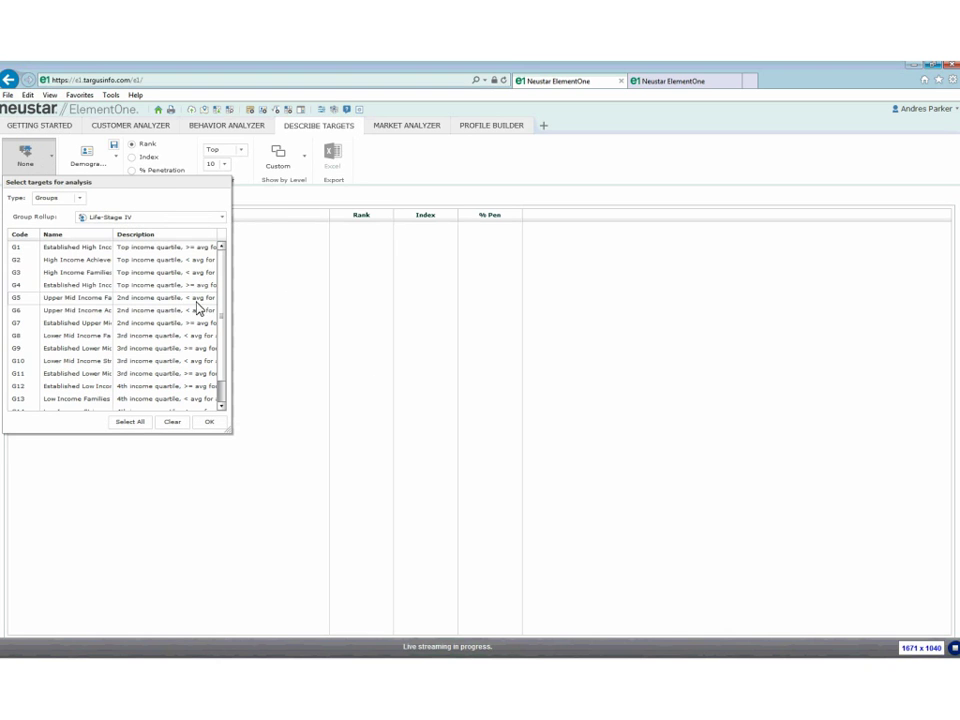
pyautogui.click(74, 287)
pyautogui.click(210, 422)
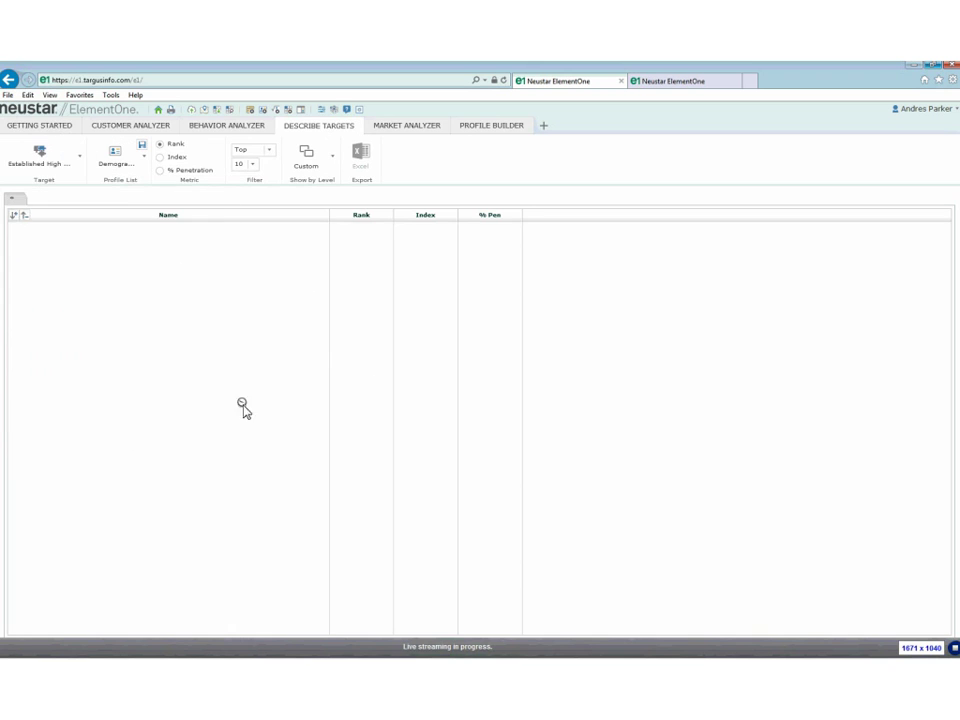
# Use Index as the demographics metric and filter the list to both the top and bottom 10 profiles.
pyautogui.click(161, 157)
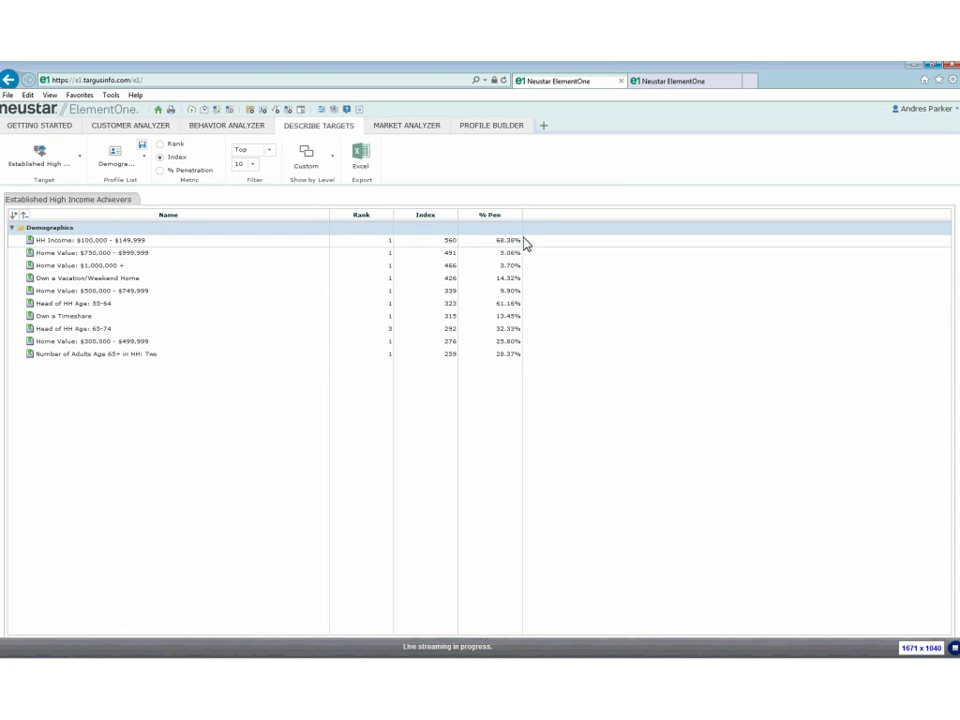
pyautogui.click(264, 150)
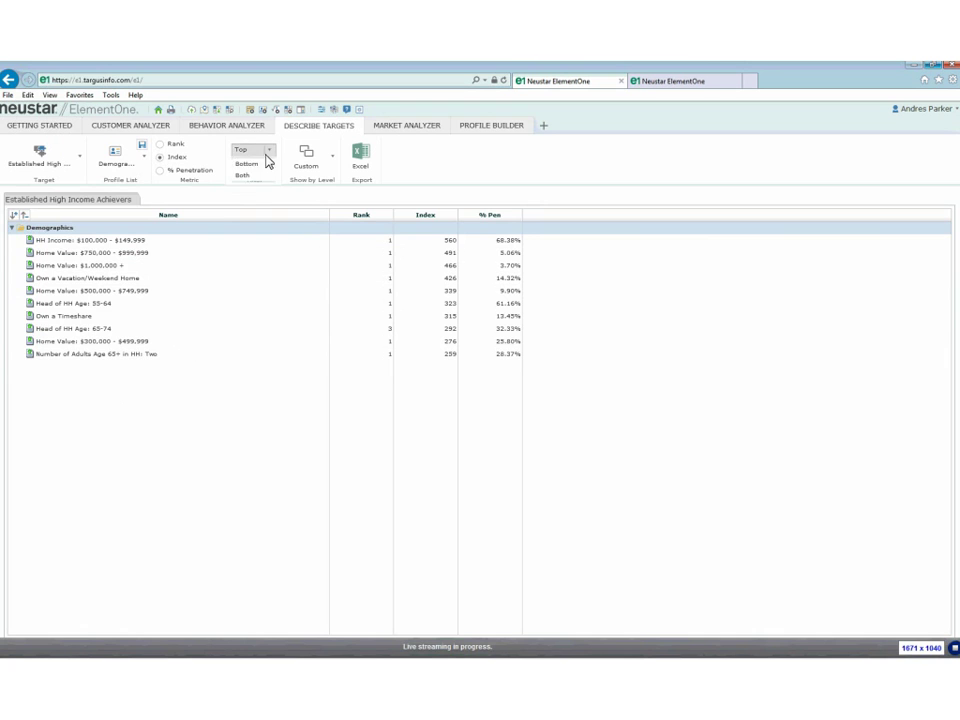
pyautogui.click(242, 185)
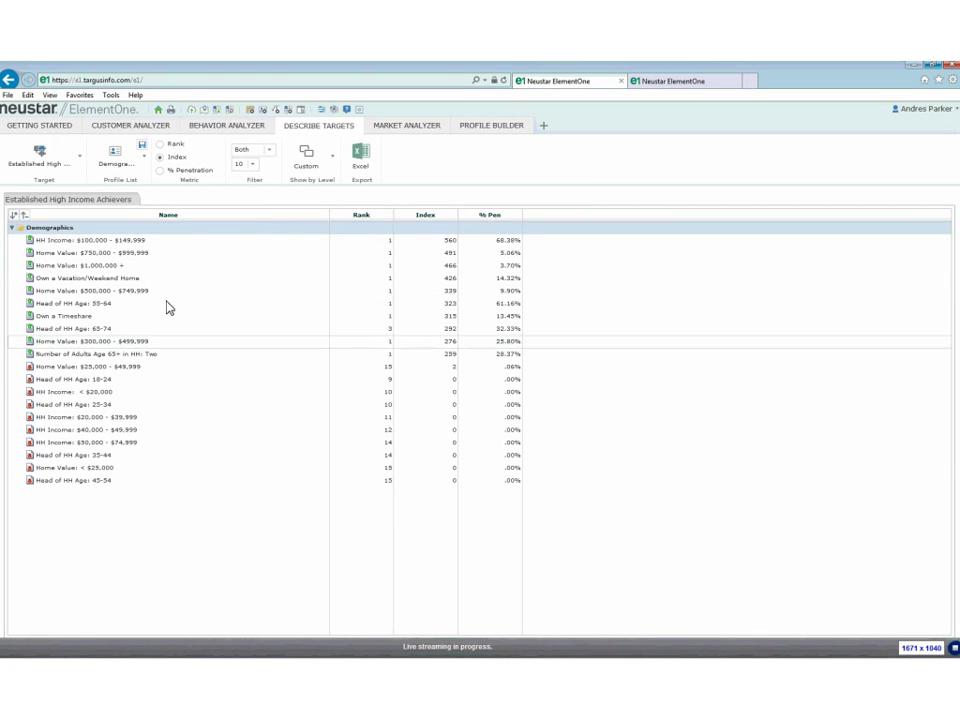
# Replace the profile list with the Automotive folders Make of Vehicle By HH and Type of Vehicle By HH, and review both rankings.
pyautogui.click(131, 170)
pyautogui.click(361, 353)
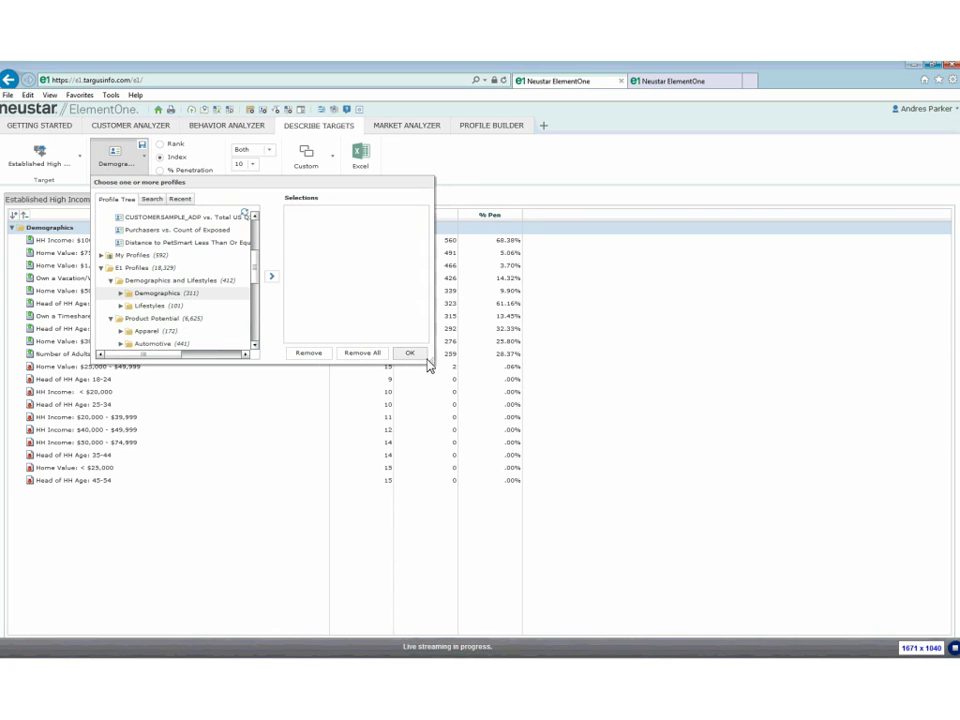
pyautogui.moveTo(432, 364); pyautogui.dragTo(580, 478)
pyautogui.click(119, 344)
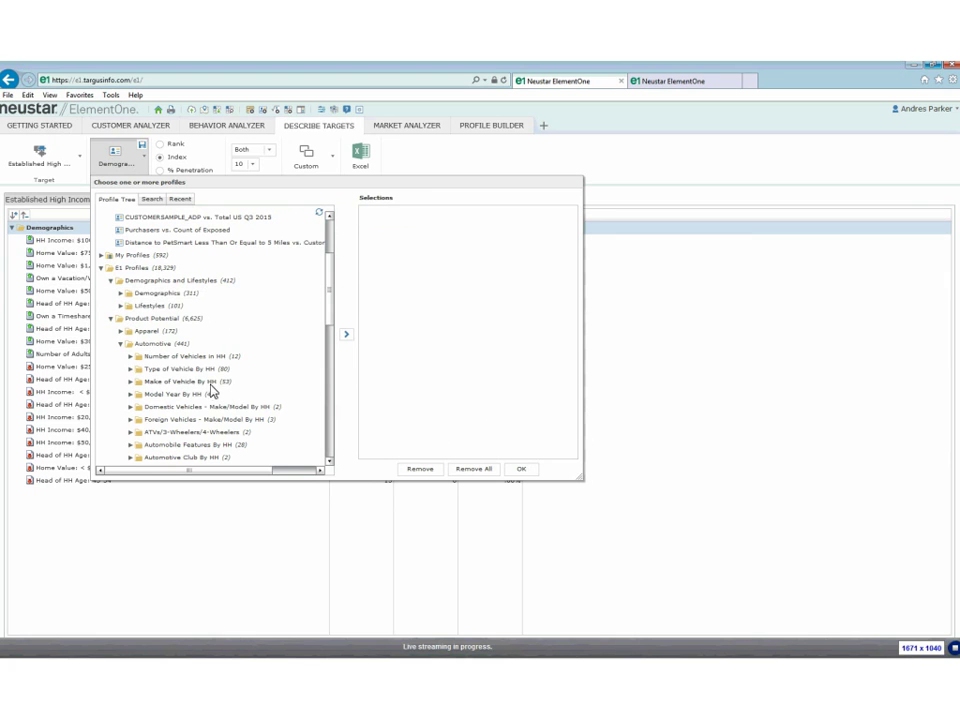
pyautogui.keyDown('ctrl'); pyautogui.click(240, 369); pyautogui.keyUp('ctrl')
pyautogui.click(346, 334)
pyautogui.click(521, 469)
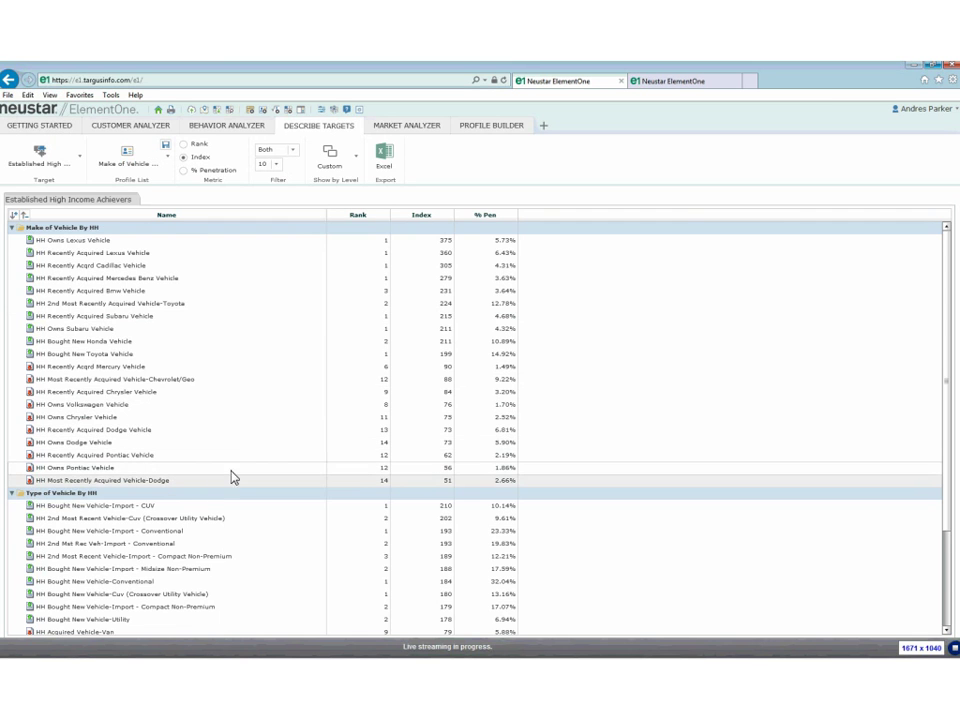
pyautogui.scroll(-3, 268, 435)
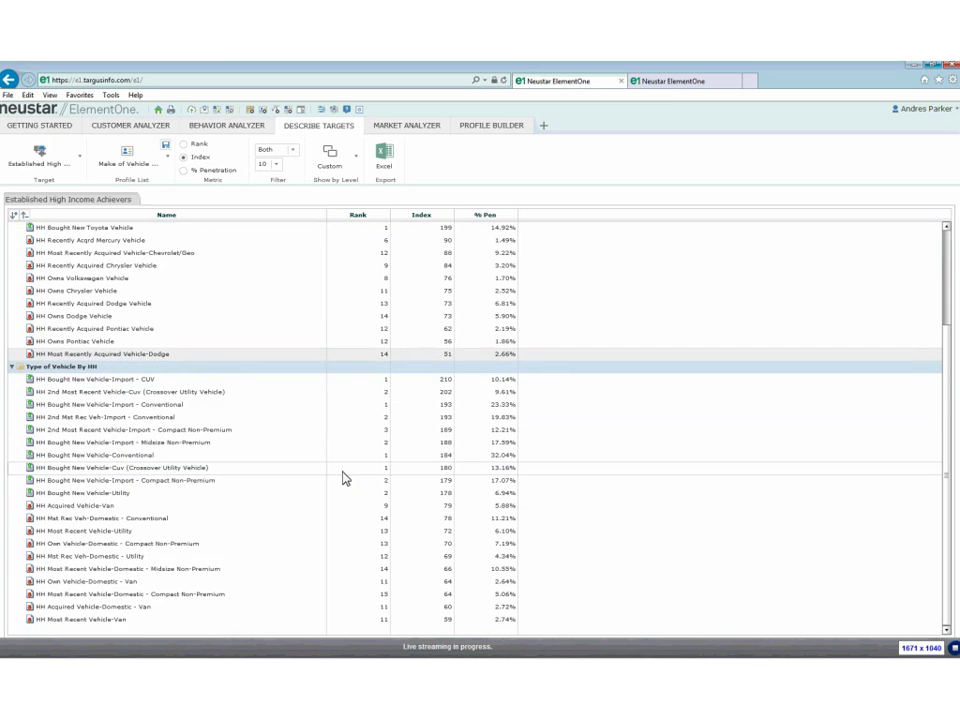
pyautogui.scroll(3, 248, 489)
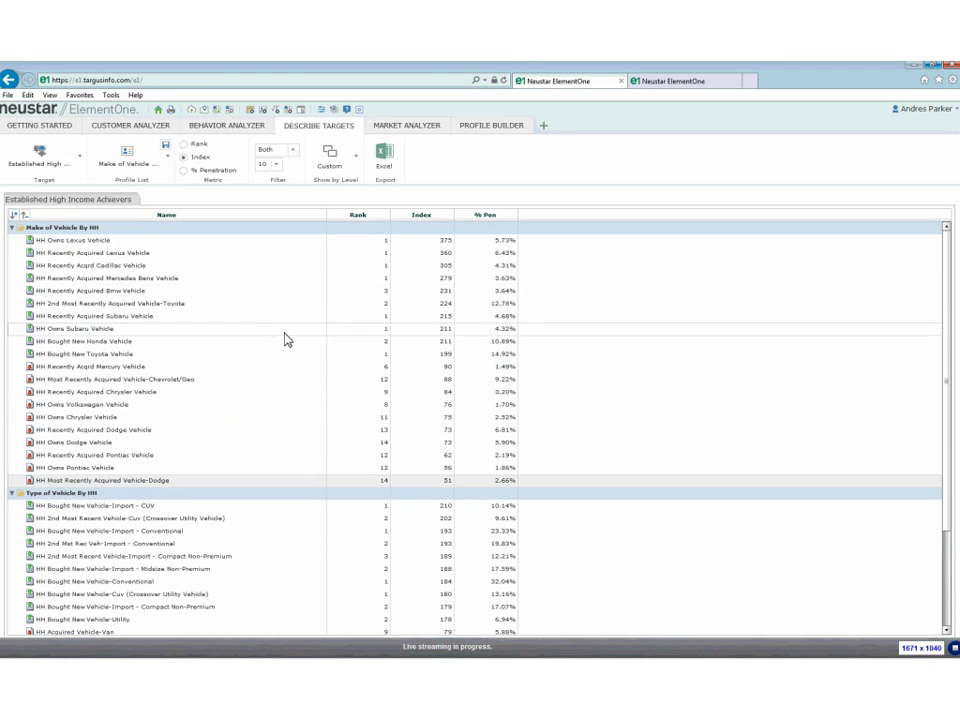
pyautogui.click(215, 128)
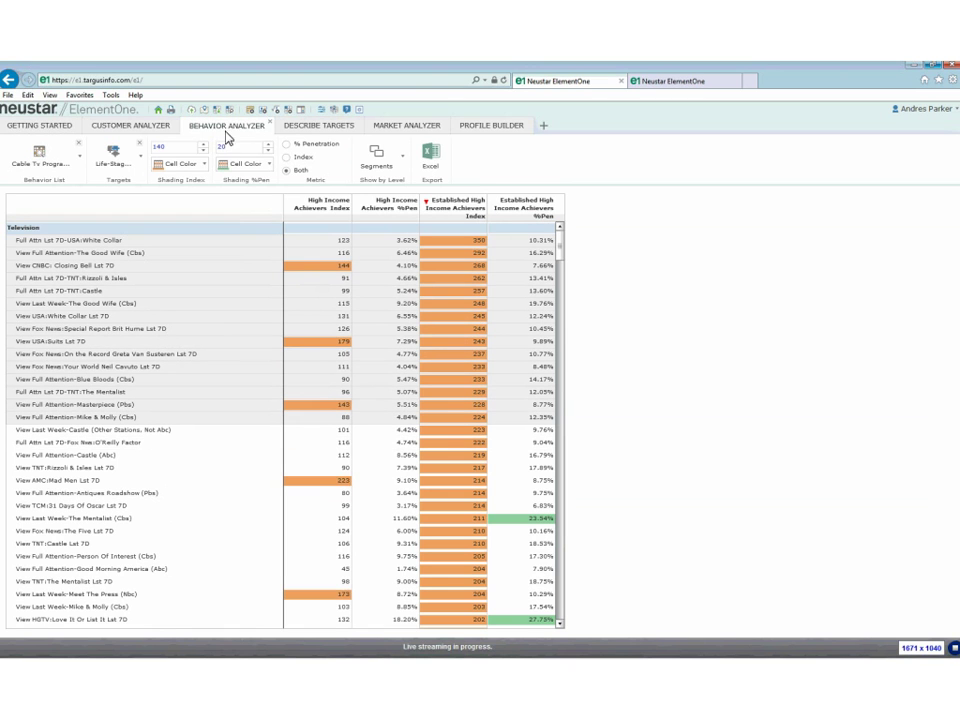
pyautogui.click(405, 127)
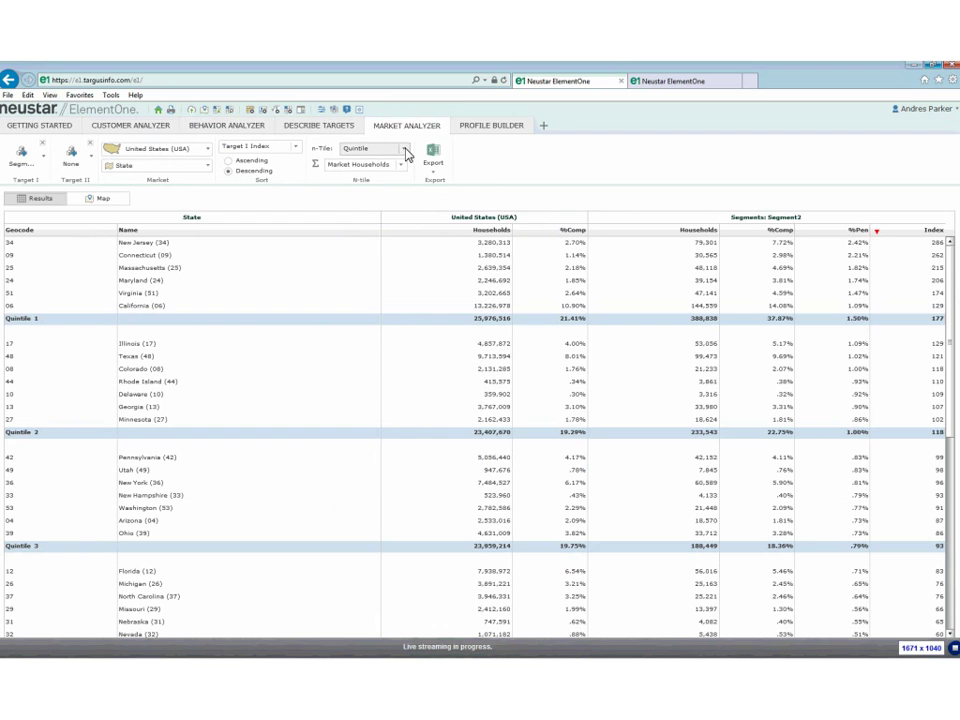
pyautogui.click(39, 125)
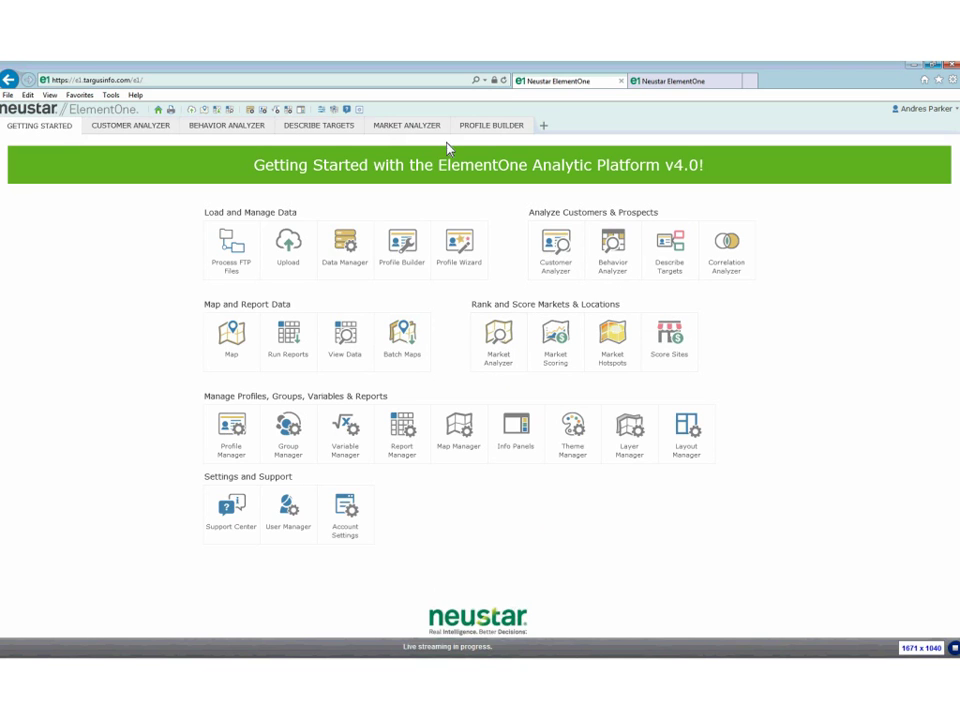
# In Market Analyzer, set Target I to the Life-Stage IV group G4, Established High Income Achievers.
pyautogui.click(397, 130)
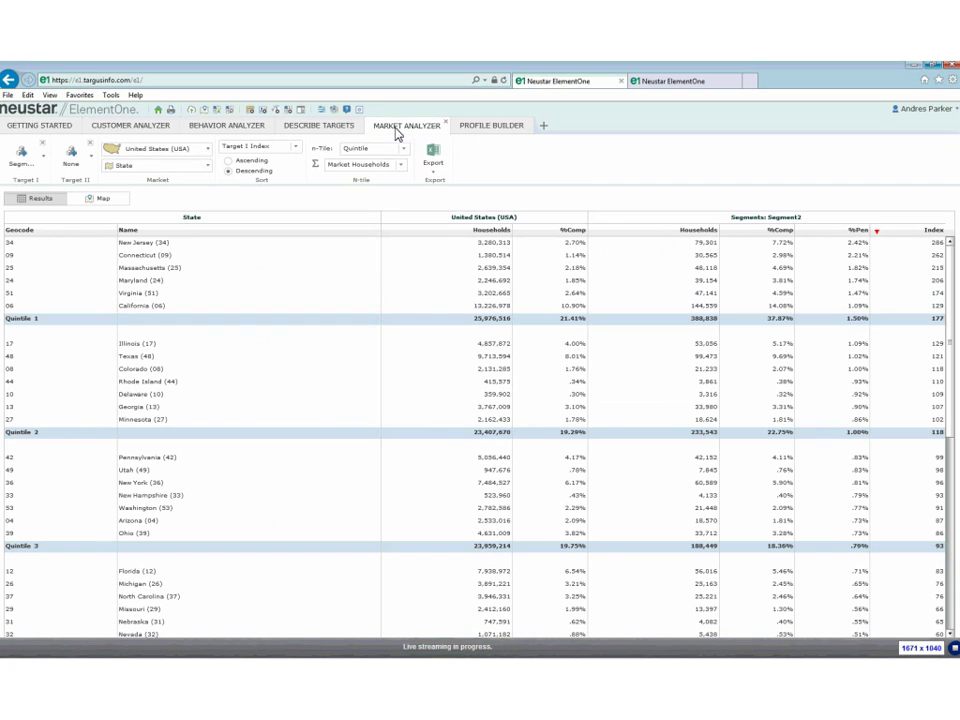
pyautogui.click(42, 167)
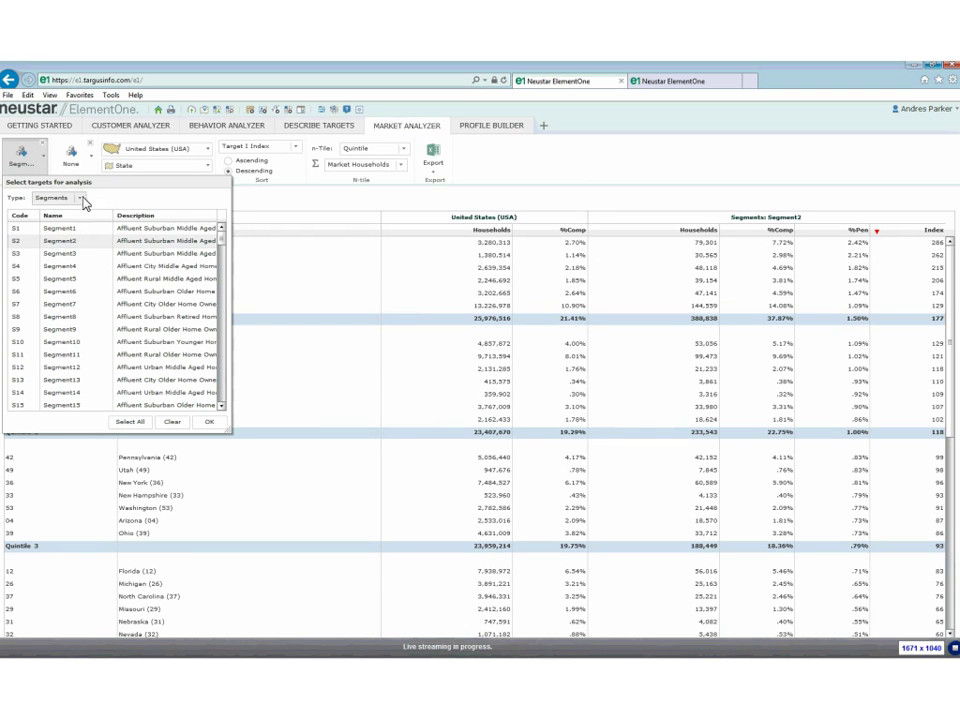
pyautogui.click(82, 206)
pyautogui.click(76, 228)
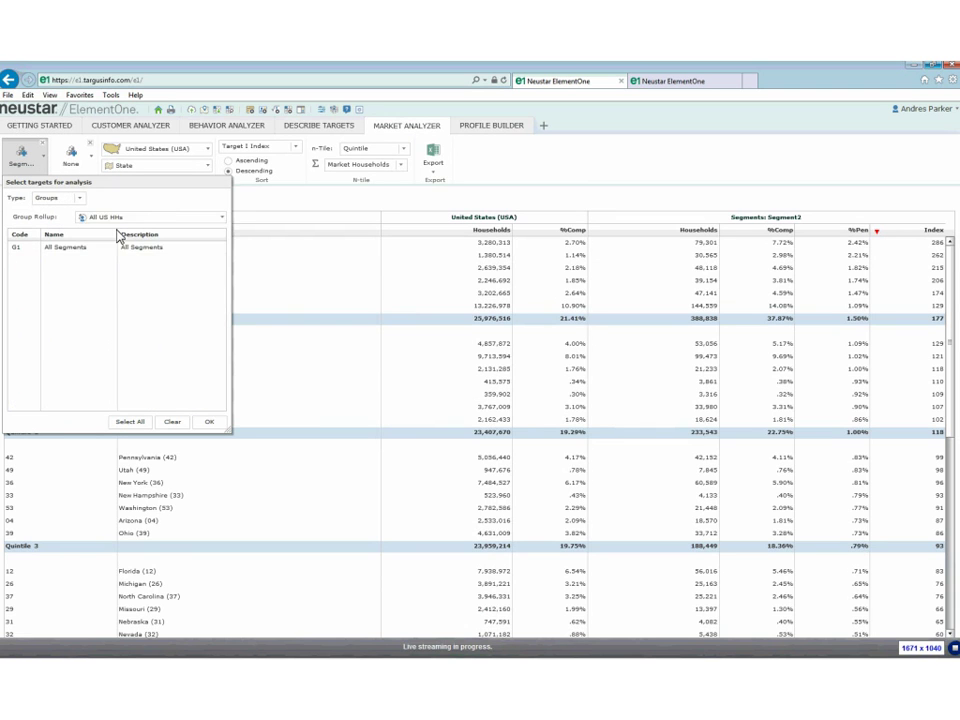
pyautogui.click(140, 217)
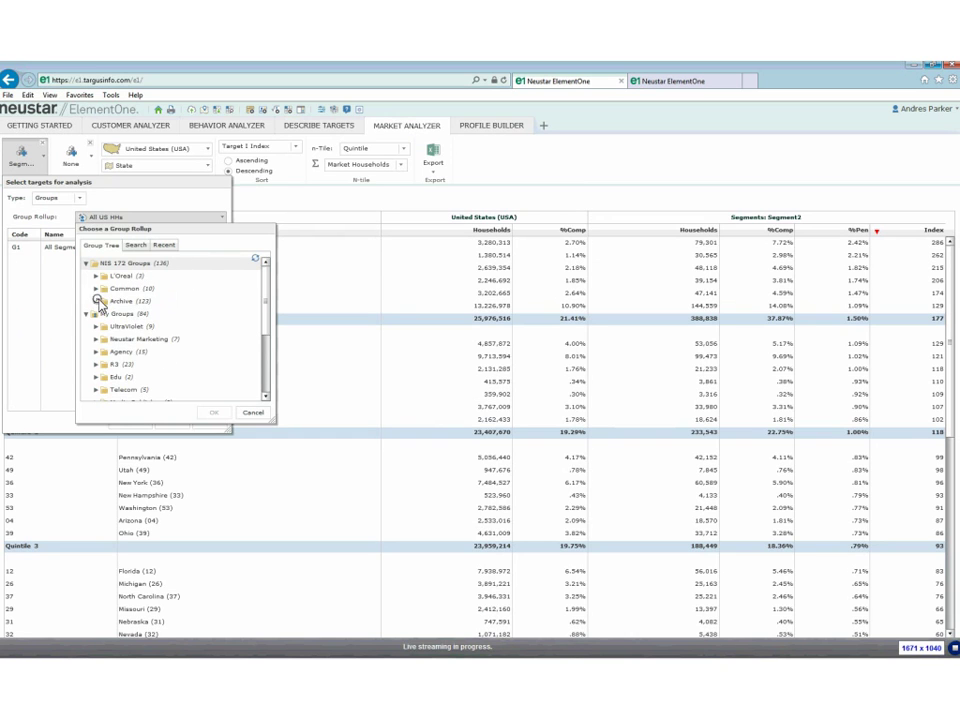
pyautogui.click(96, 288)
pyautogui.click(140, 327)
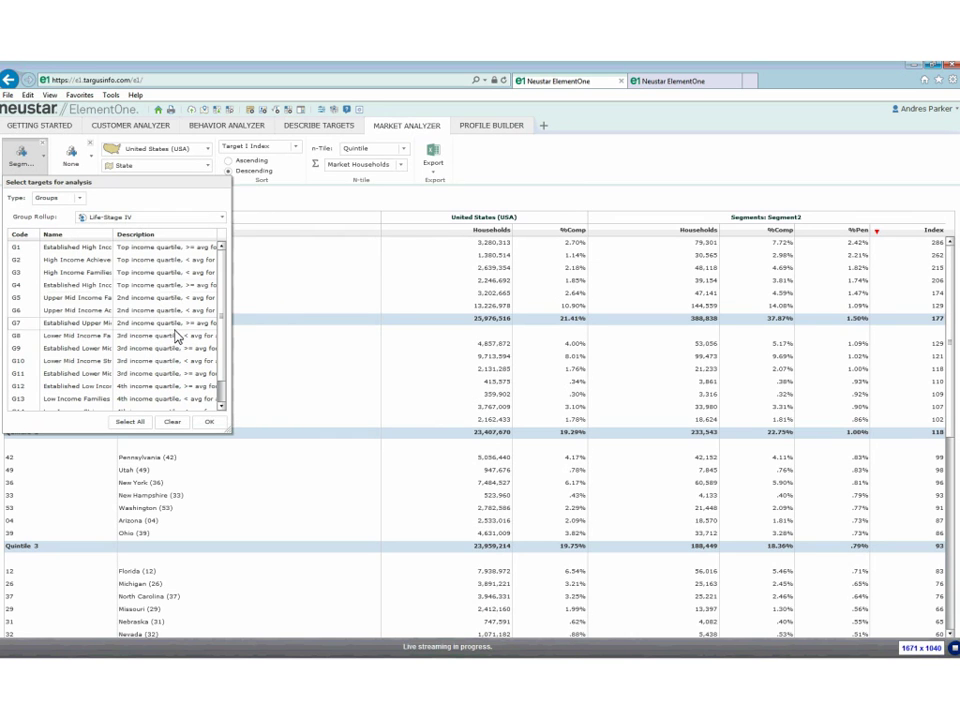
pyautogui.click(70, 285)
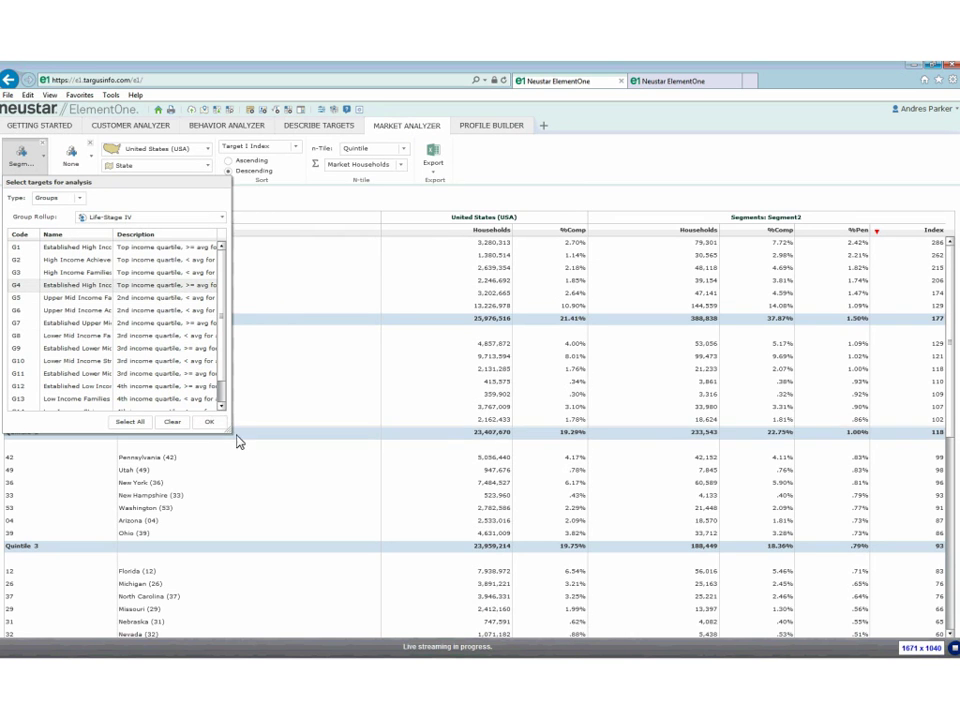
pyautogui.moveTo(231, 437); pyautogui.dragTo(435, 470)
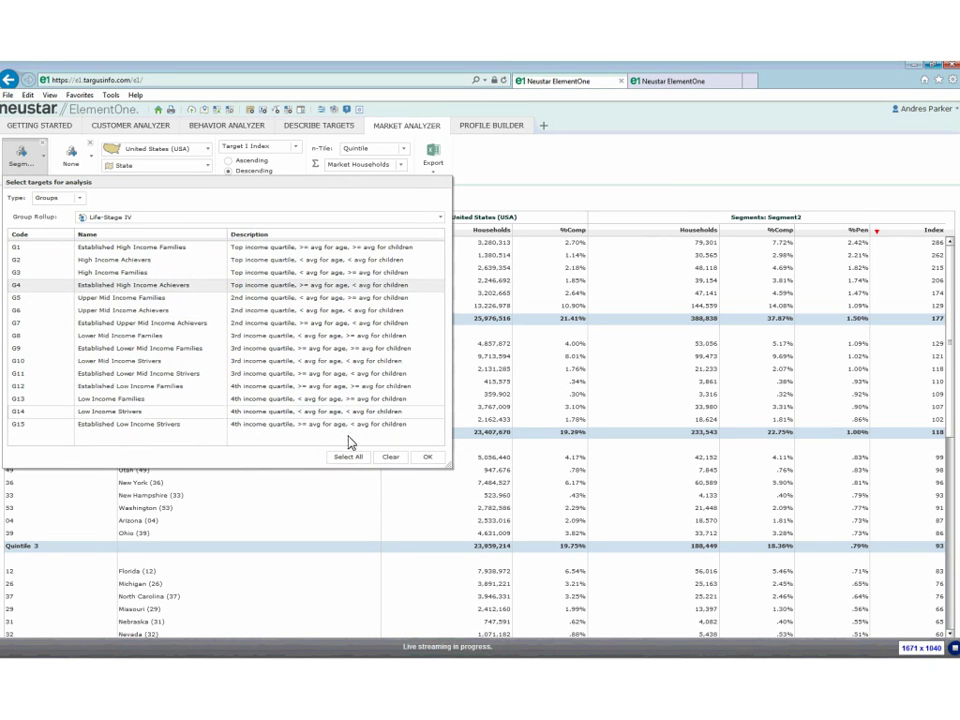
pyautogui.click(428, 458)
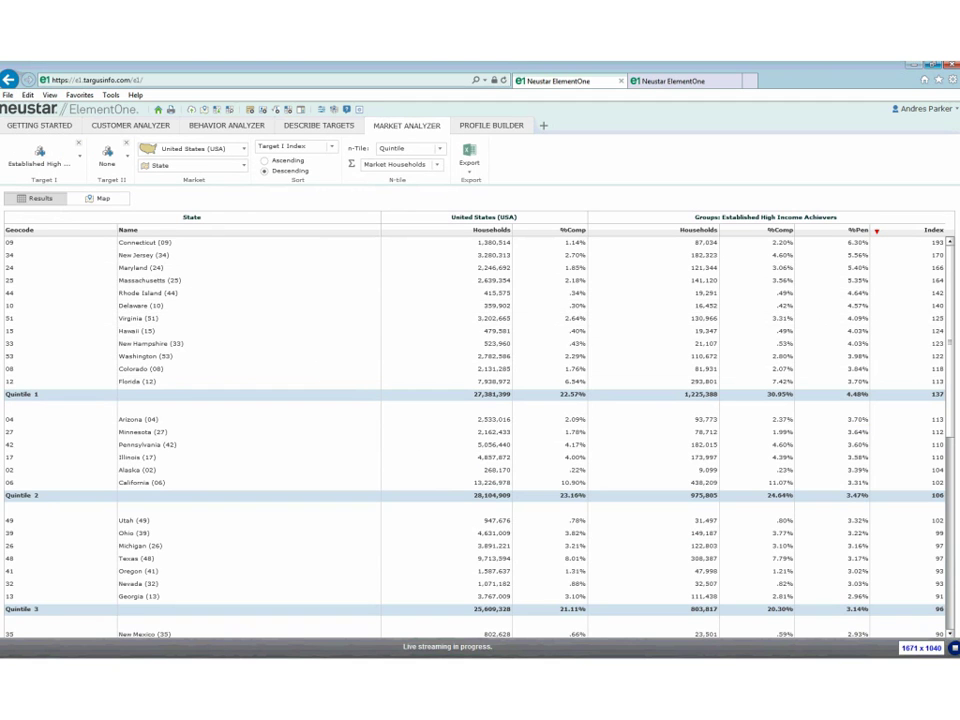
# Review the state quintile rankings for Established High Income Achievers and display the results as a map.
pyautogui.scroll(-10, 952, 275)
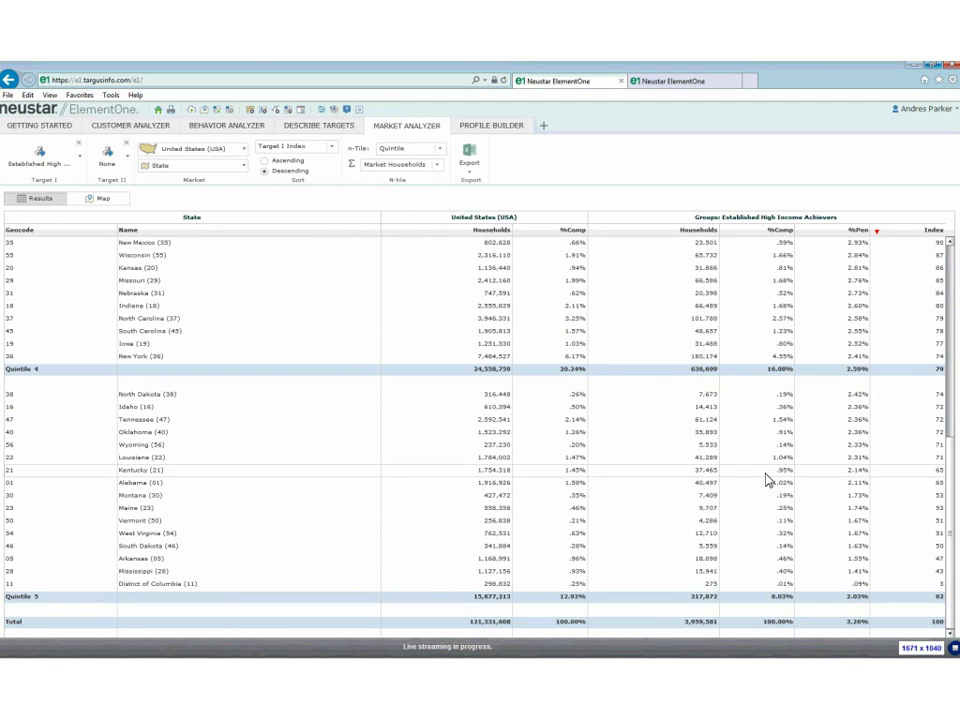
pyautogui.scroll(-3, 779, 188)
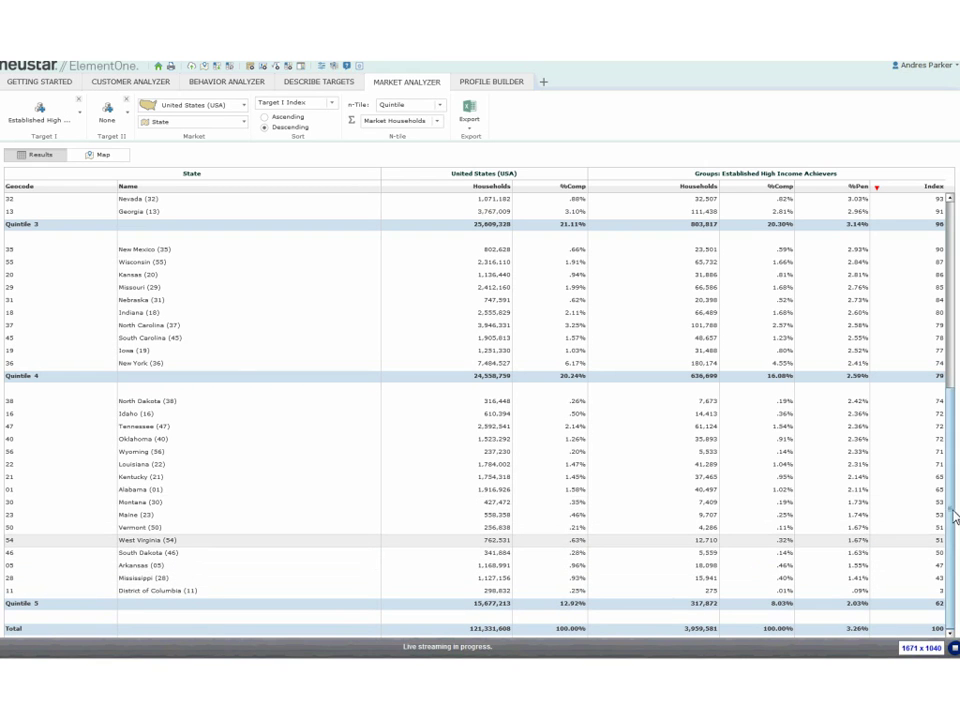
pyautogui.scroll(7, 916, 520)
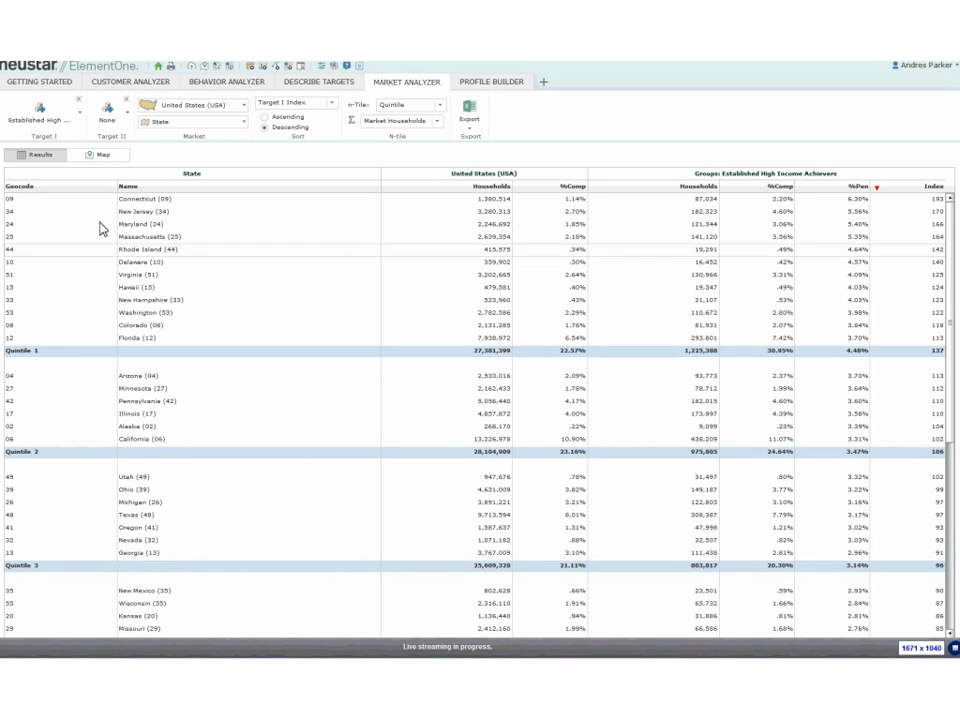
pyautogui.click(98, 156)
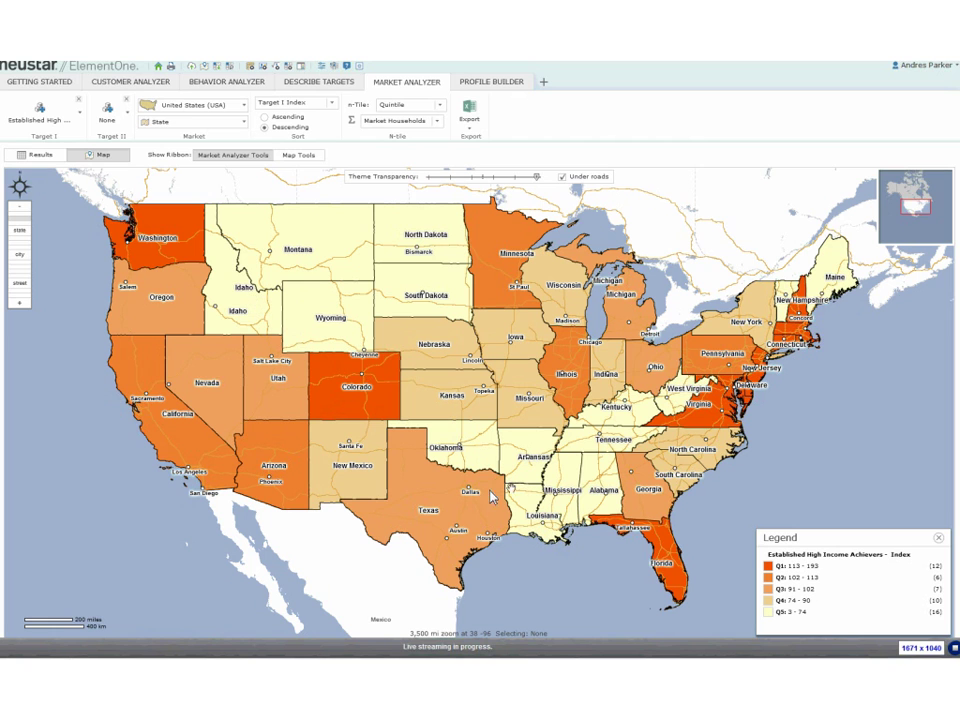
# View the available map tools, and change the market geography level to DMA.
pyautogui.click(301, 156)
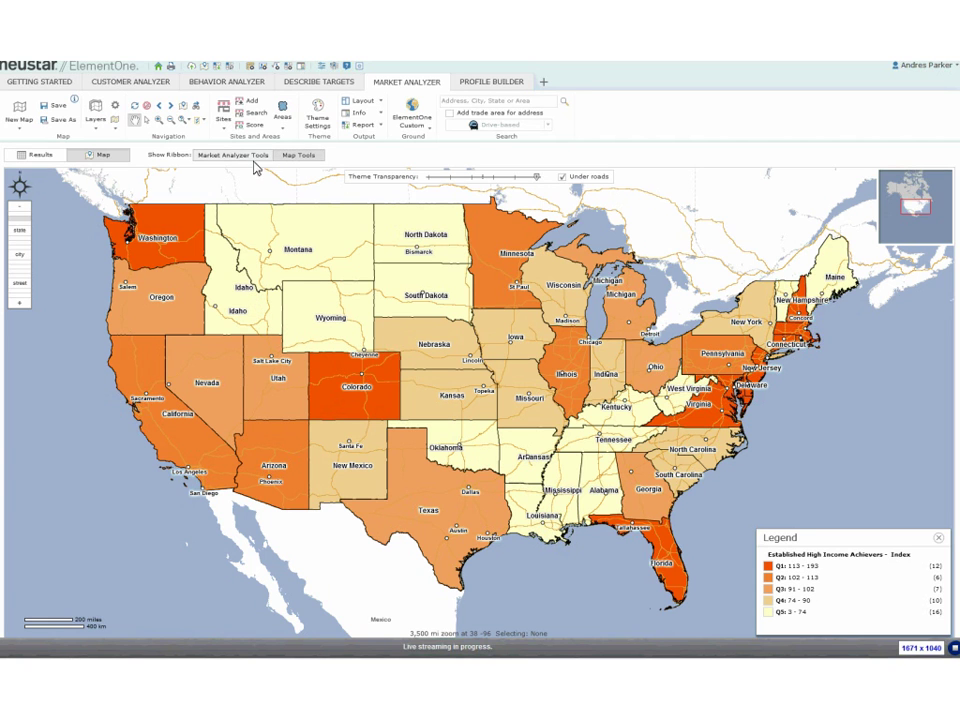
pyautogui.click(259, 157)
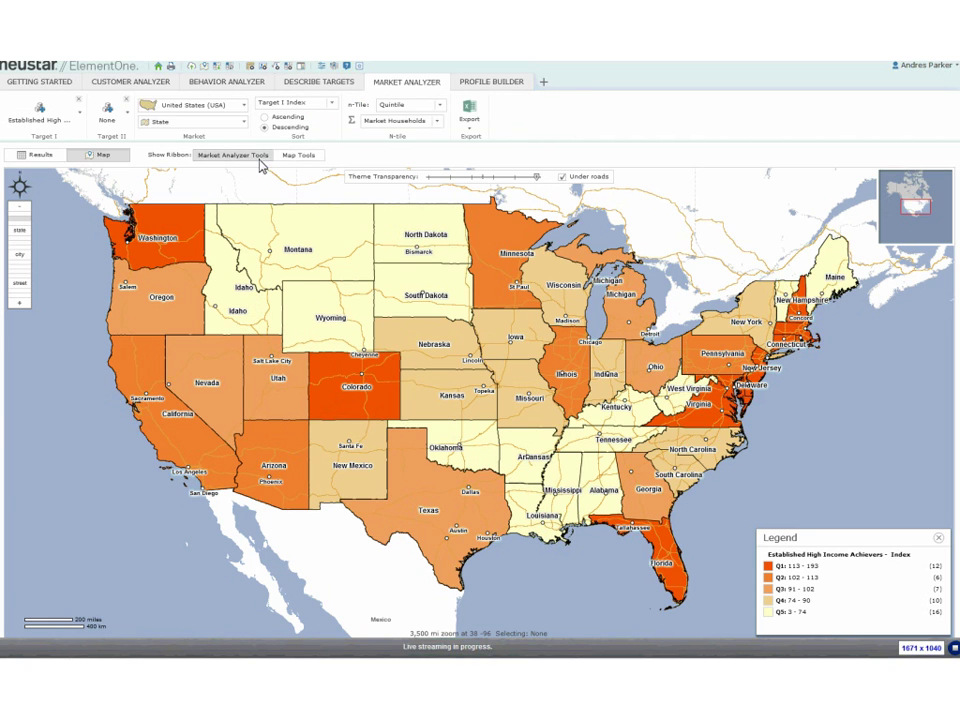
pyautogui.click(181, 125)
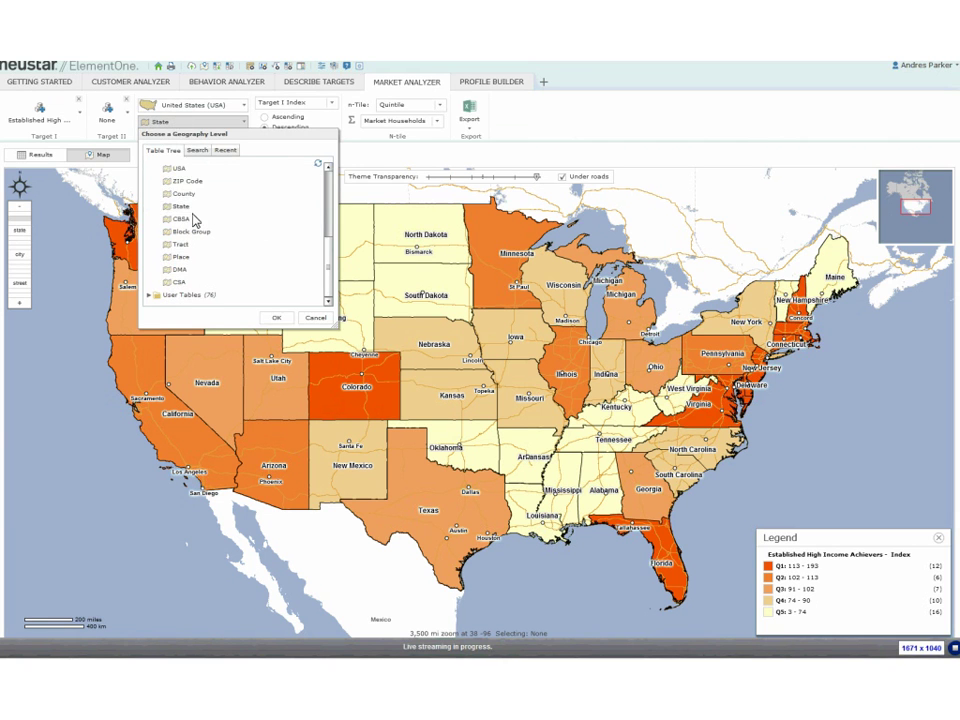
pyautogui.doubleClick(185, 269)
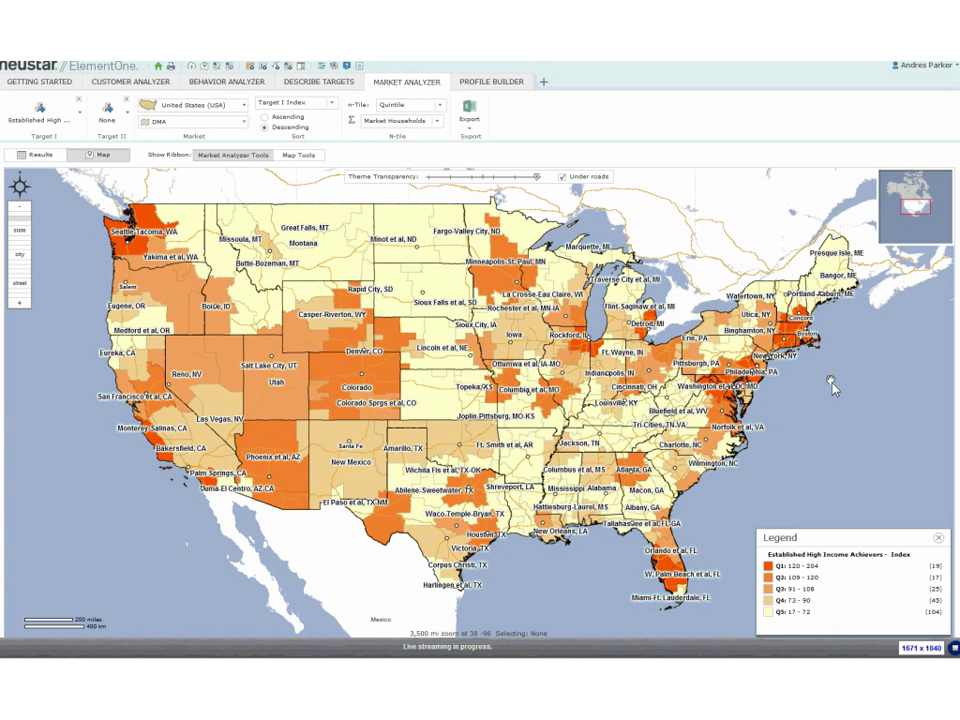
# Turn off the DMA labels in the map's theme display settings.
pyautogui.click(318, 160)
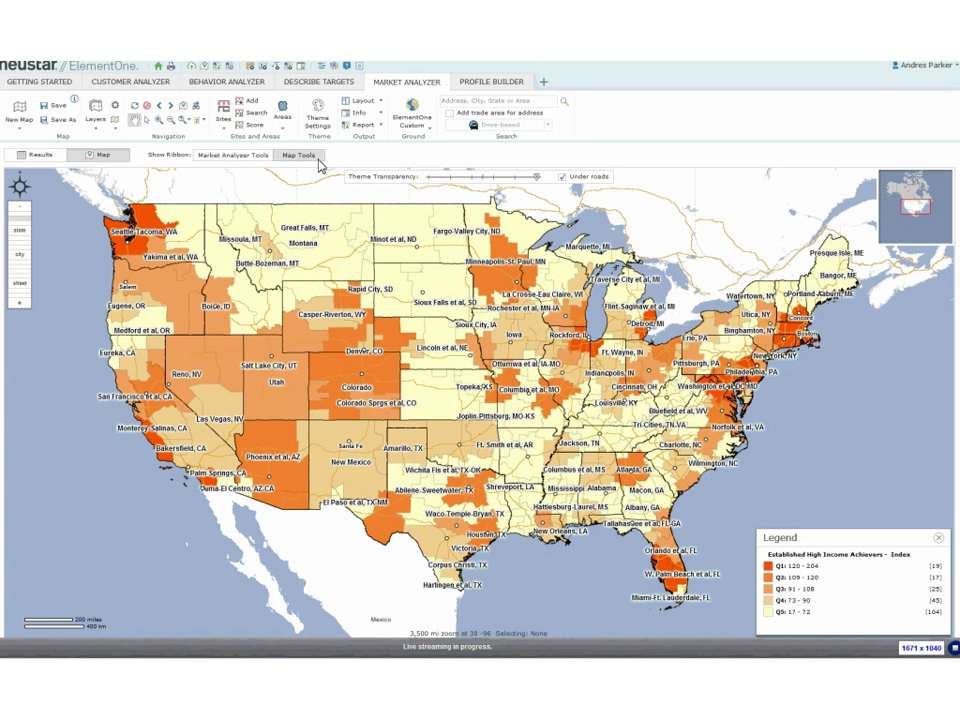
pyautogui.click(322, 122)
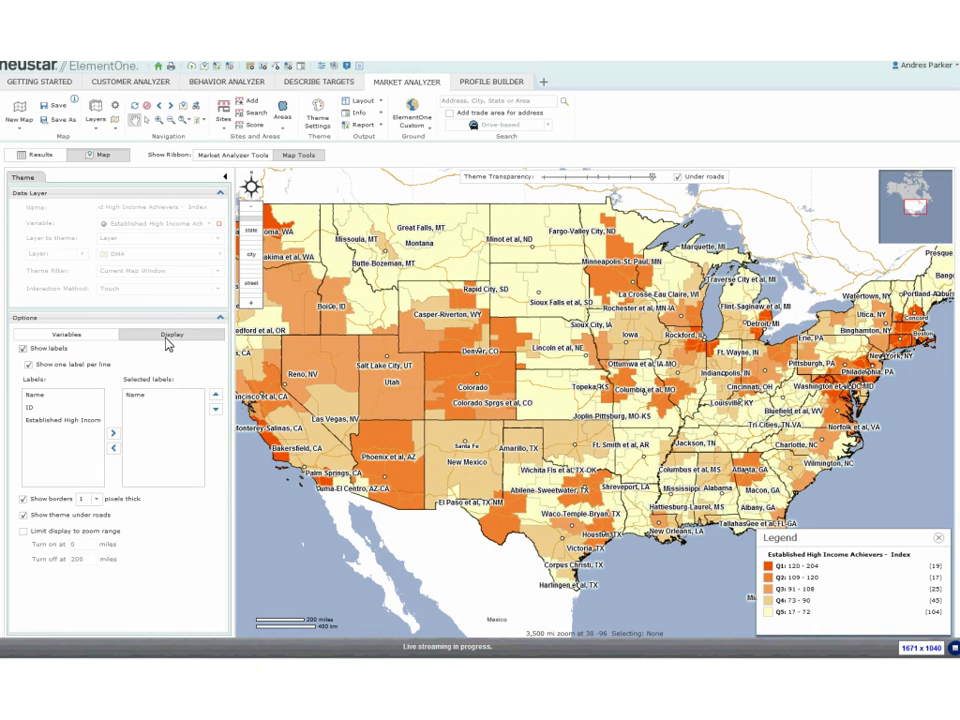
pyautogui.click(22, 349)
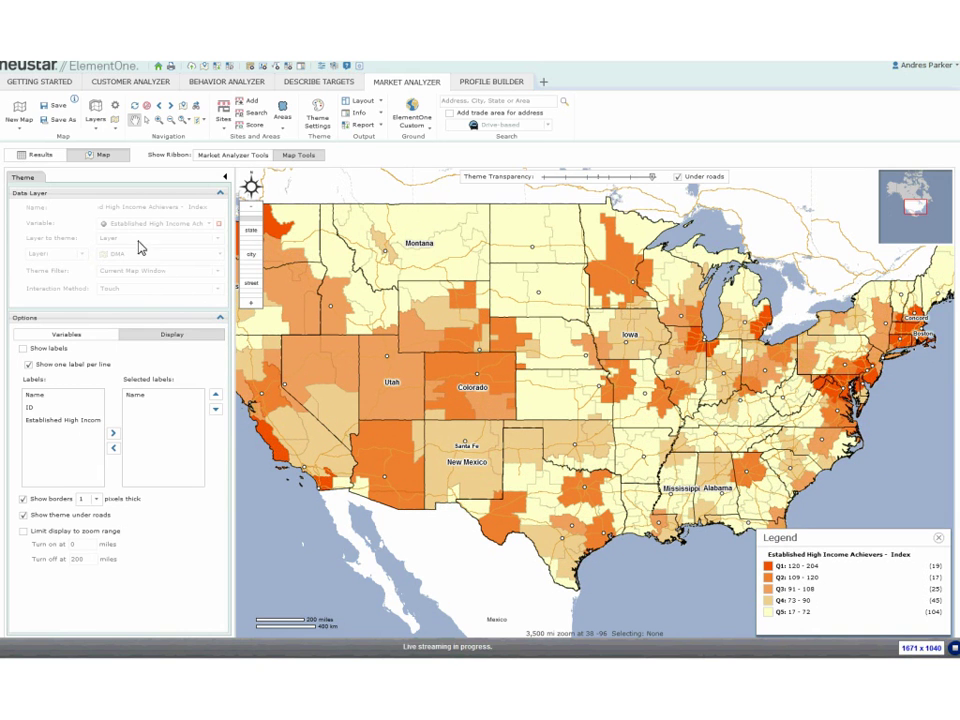
# Collapse the theme settings, review the DMA quintile rankings for Established High Income Achievers down to the total, and return to the map.
pyautogui.click(39, 177)
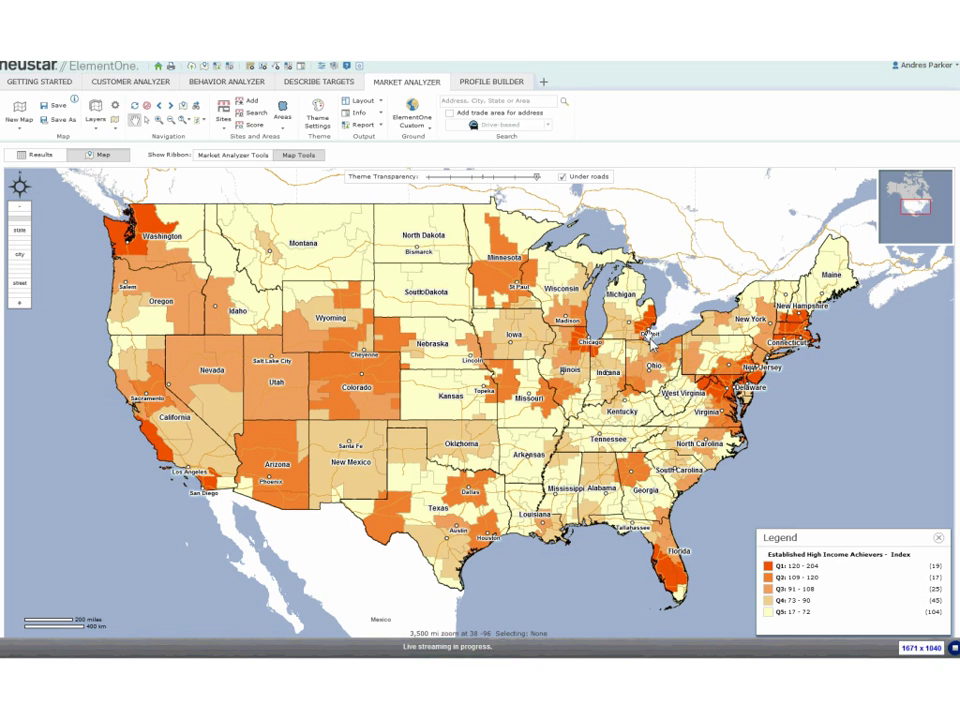
pyautogui.click(38, 156)
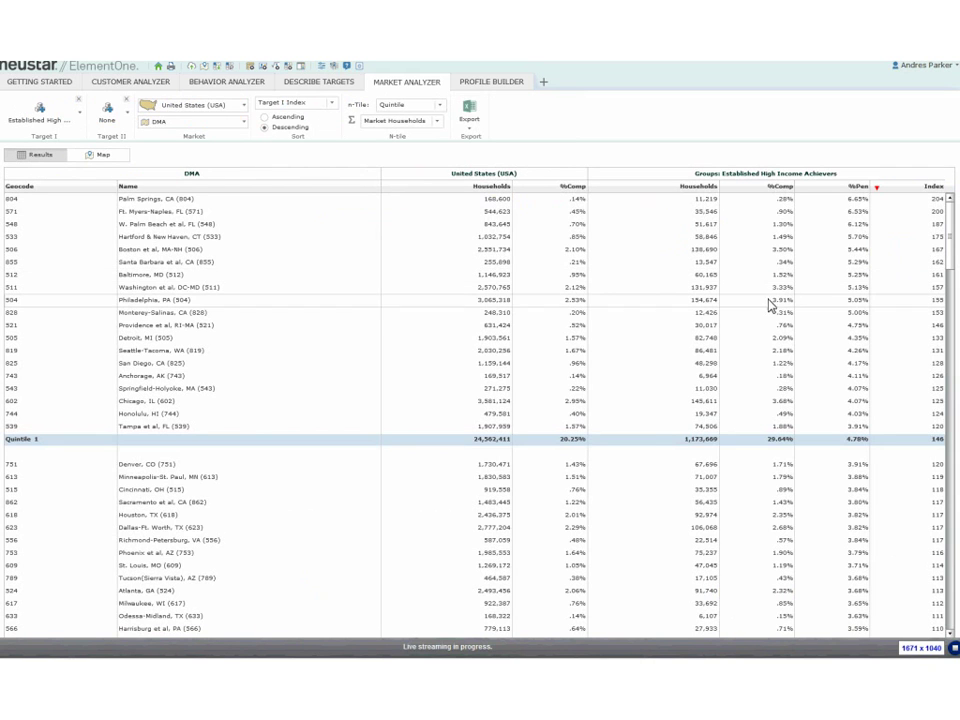
pyautogui.click(251, 204)
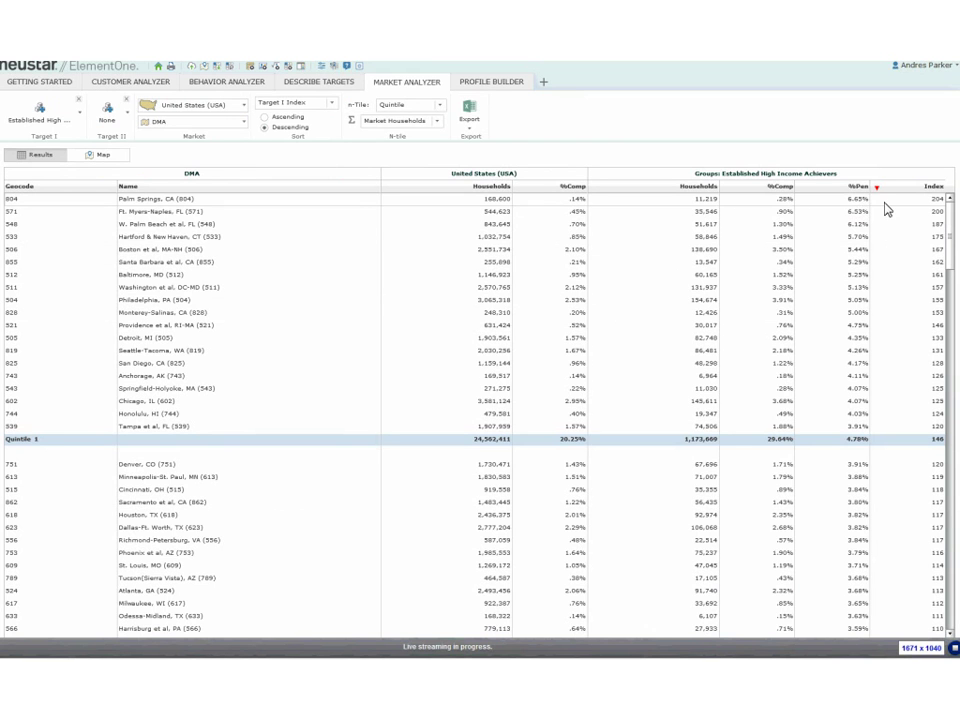
pyautogui.moveTo(948, 236); pyautogui.dragTo(953, 622)
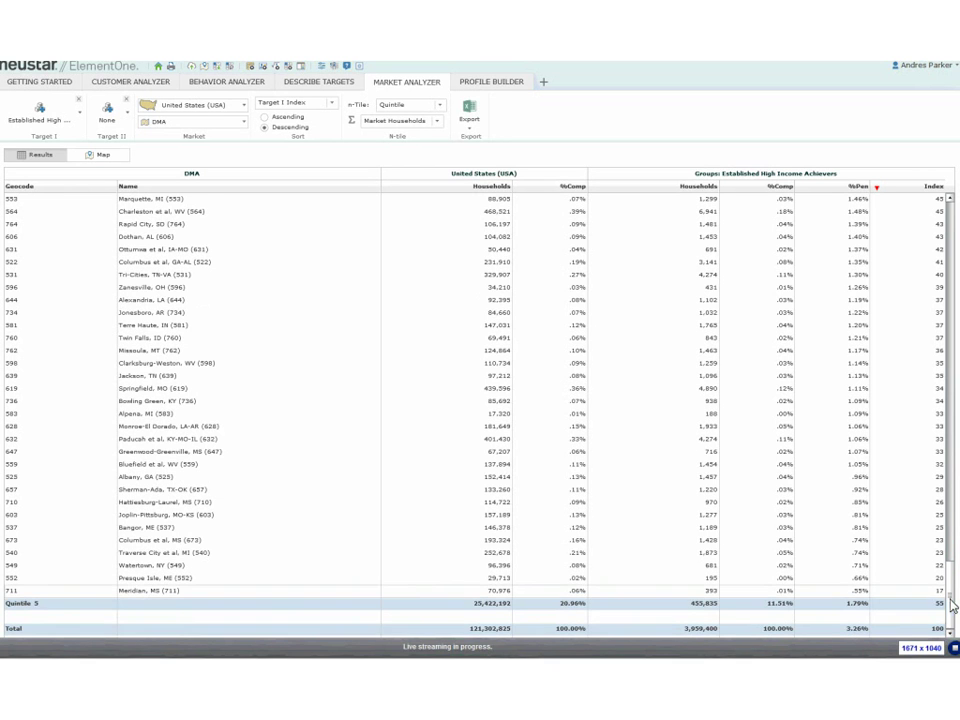
pyautogui.scroll(1, 952, 605)
pyautogui.moveTo(952, 605); pyautogui.dragTo(950, 207)
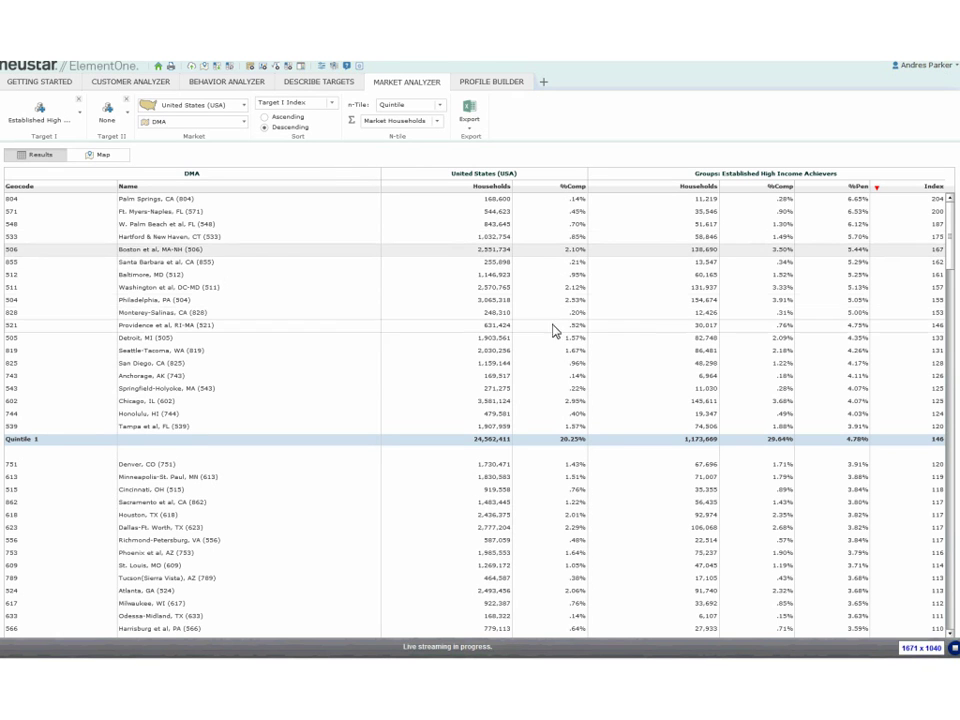
pyautogui.click(97, 154)
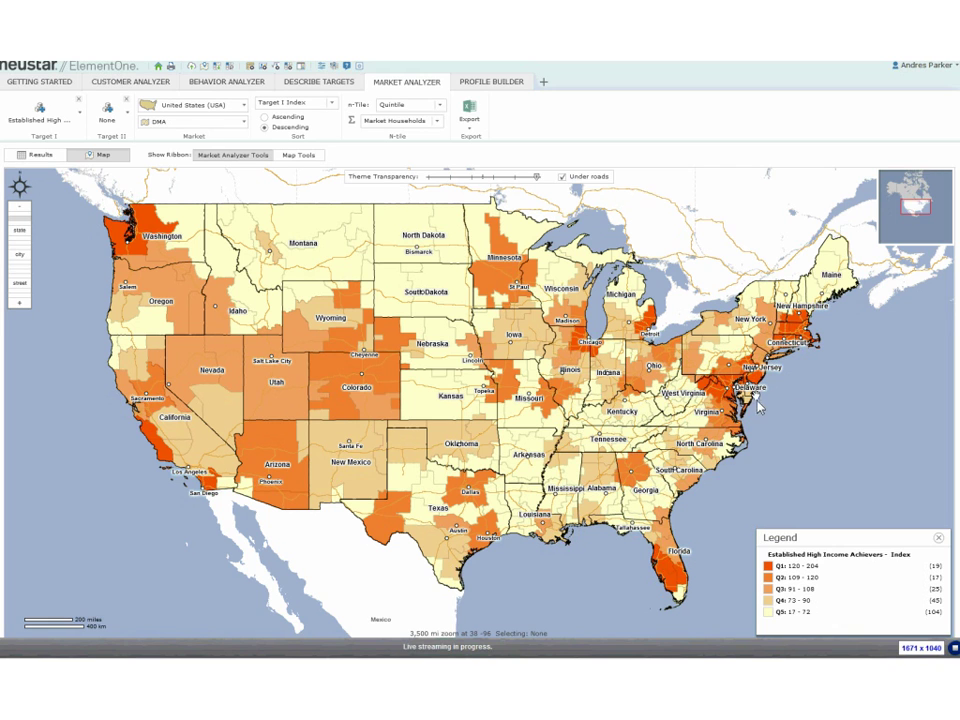
# Set the market area to Northern Virginia (G502) with ZIP Code as the geography level, and show the results as a table.
pyautogui.click(243, 108)
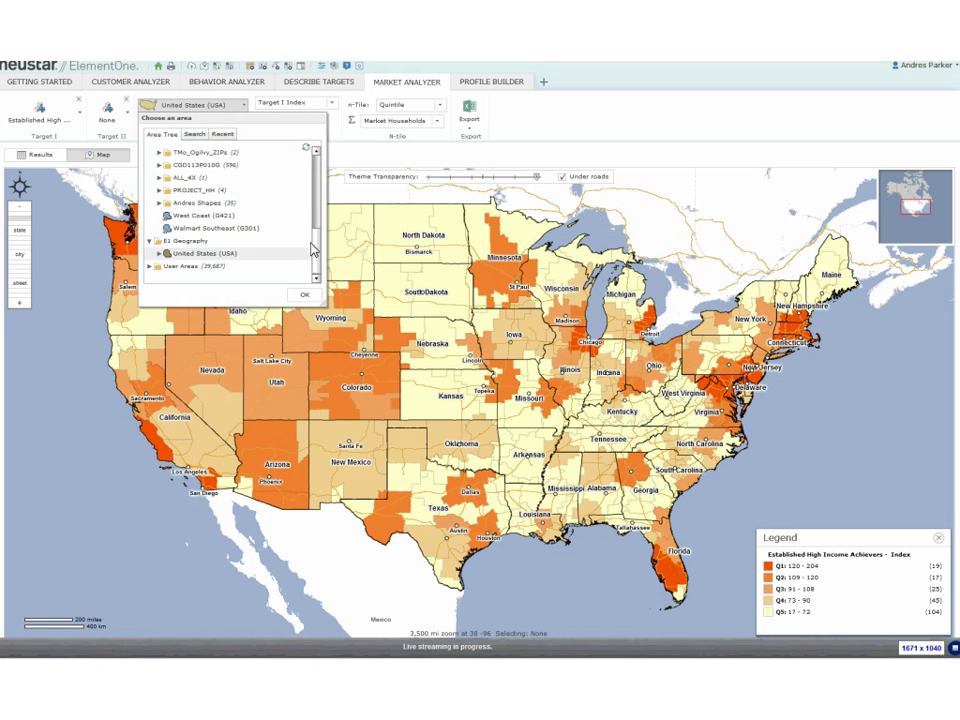
pyautogui.moveTo(321, 258); pyautogui.dragTo(320, 185)
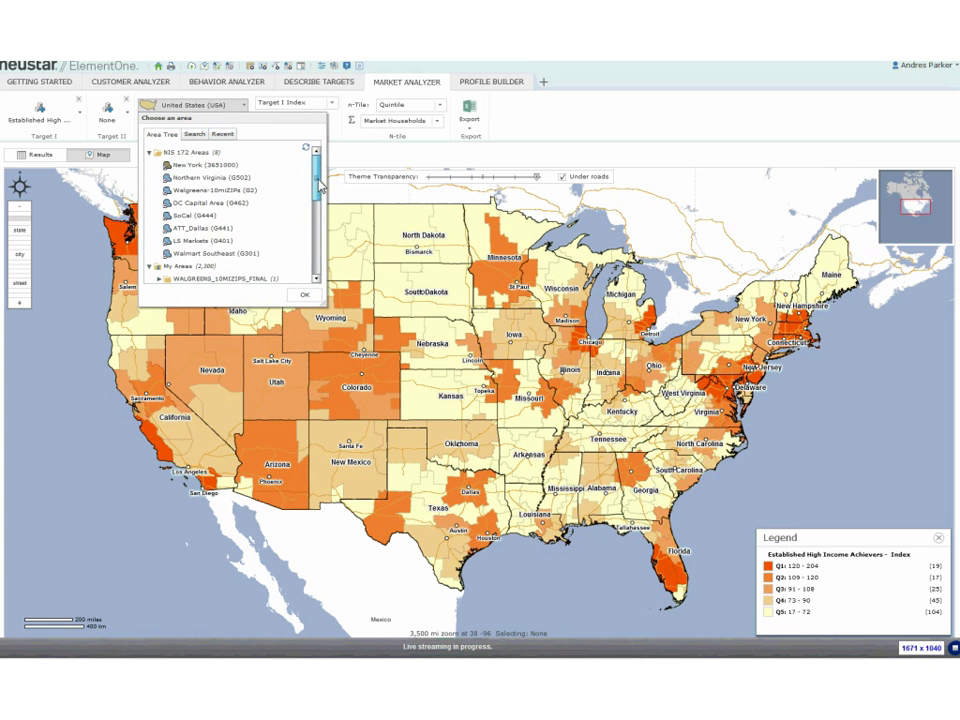
pyautogui.click(244, 183)
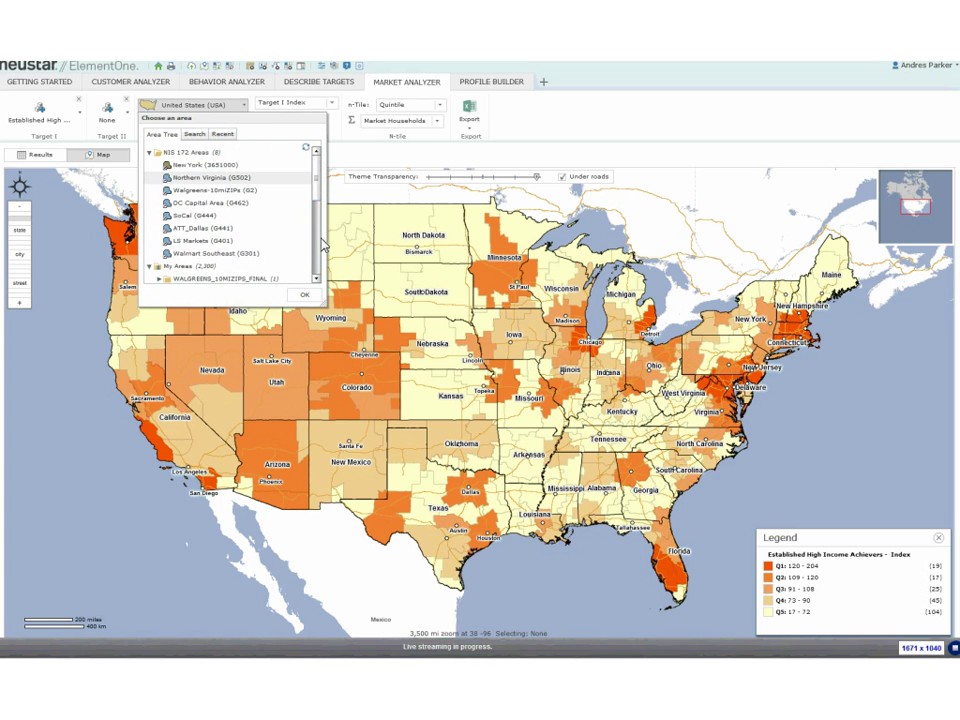
pyautogui.click(304, 294)
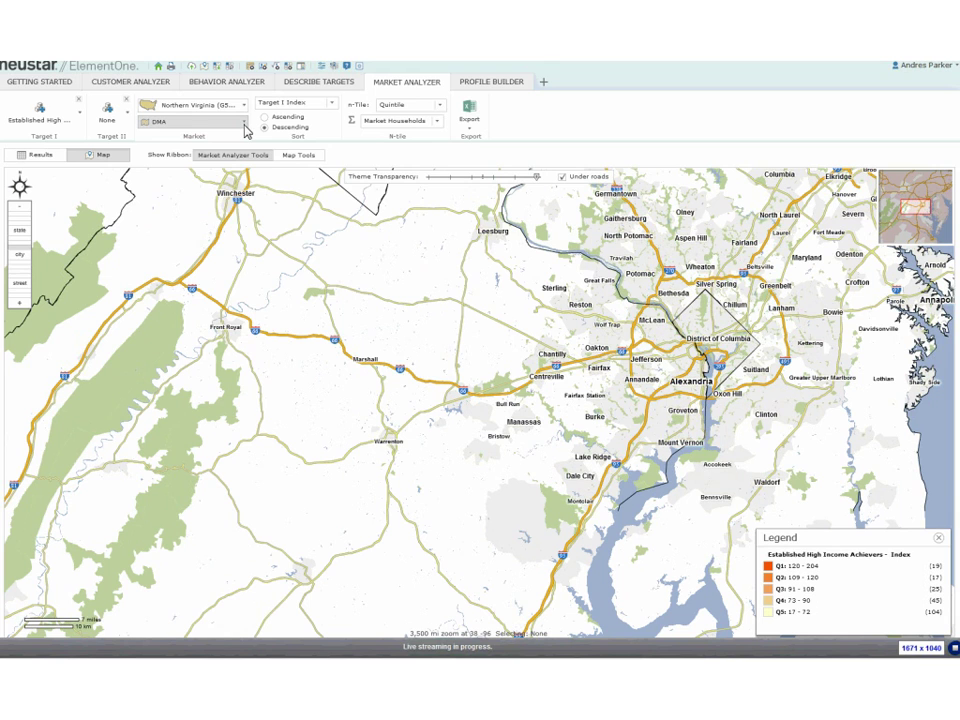
pyautogui.click(244, 123)
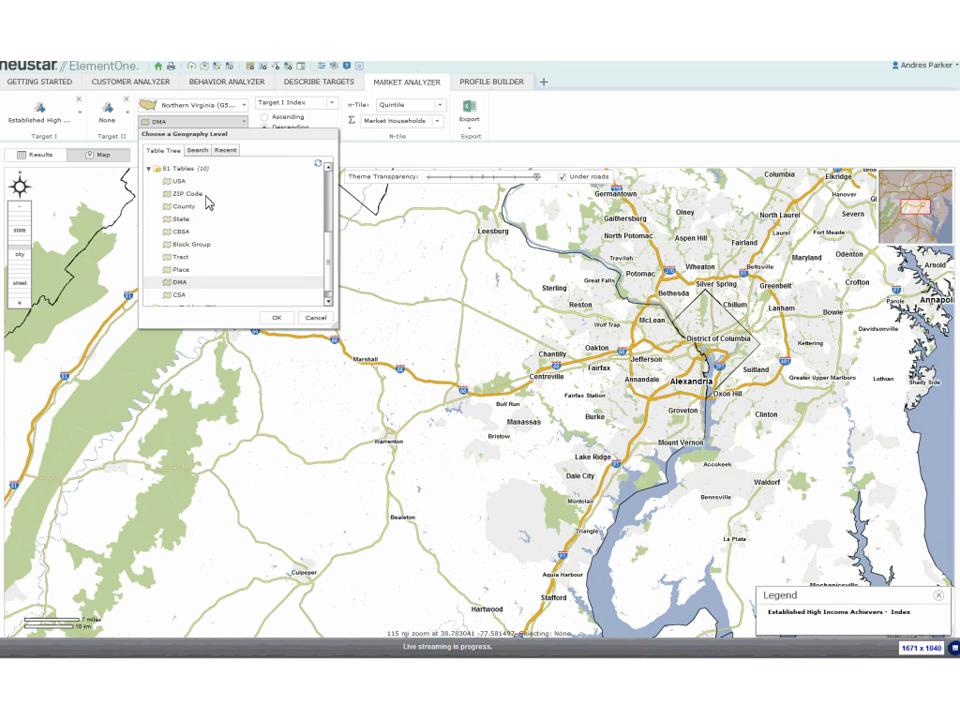
pyautogui.click(272, 318)
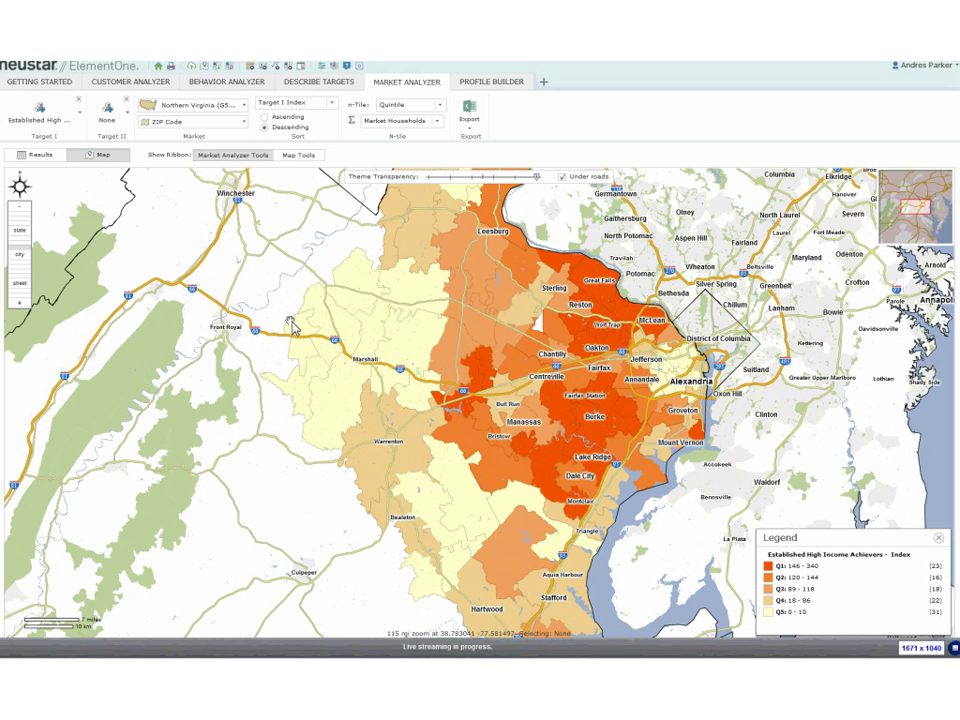
pyautogui.click(40, 155)
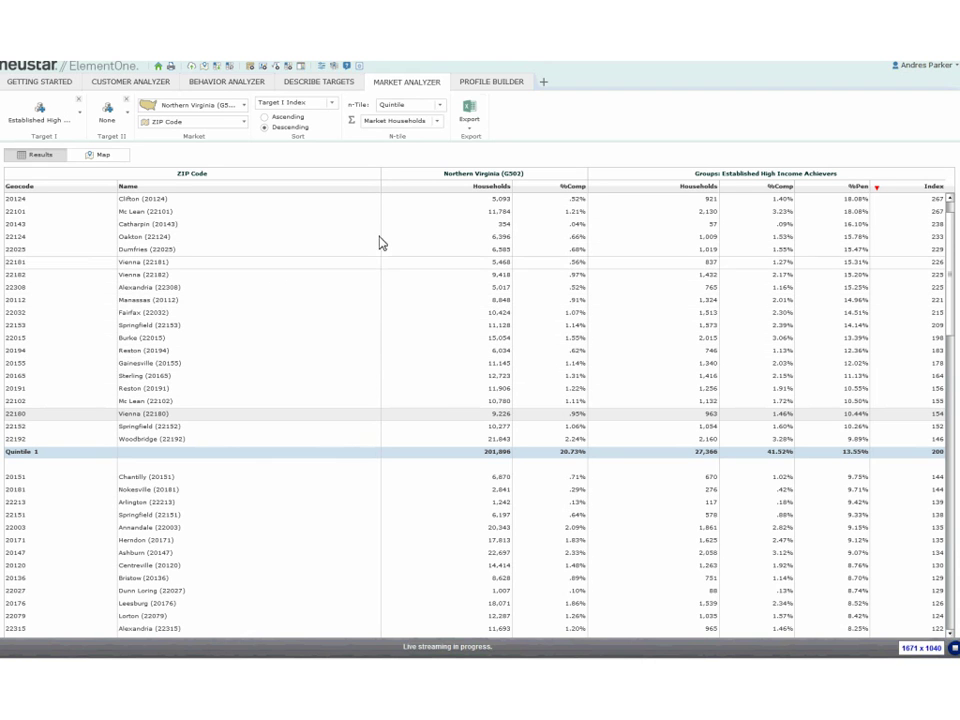
# In Customer Analyzer, search the Profile II choices for home depot, and close the list without selecting a profile.
pyautogui.click(40, 82)
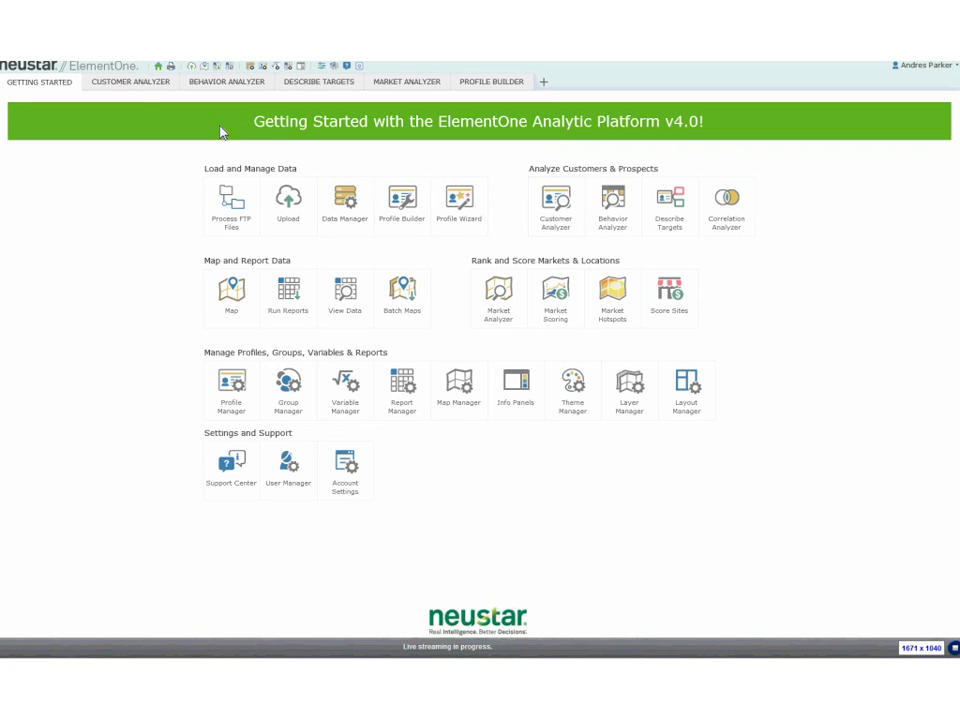
pyautogui.click(140, 84)
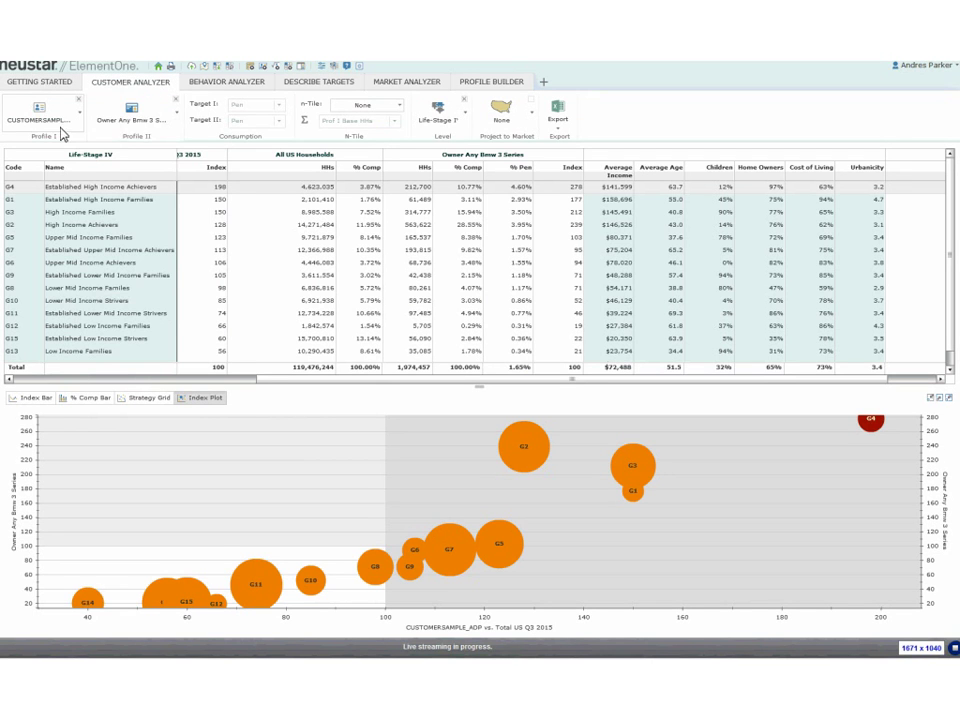
pyautogui.click(163, 126)
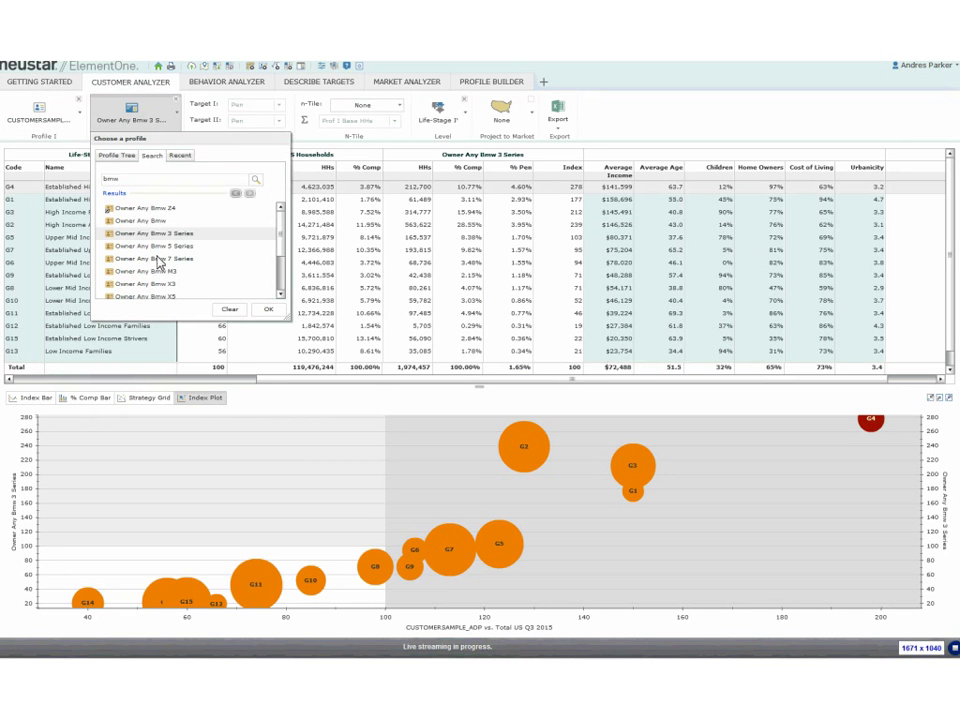
pyautogui.click(132, 182)
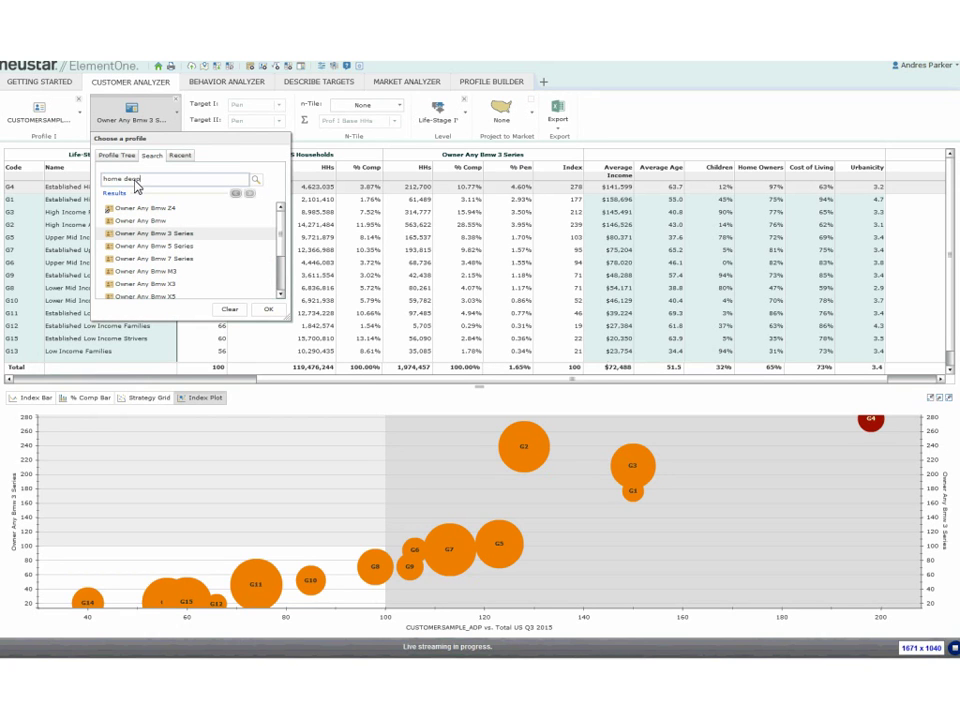
pyautogui.write('home depot')
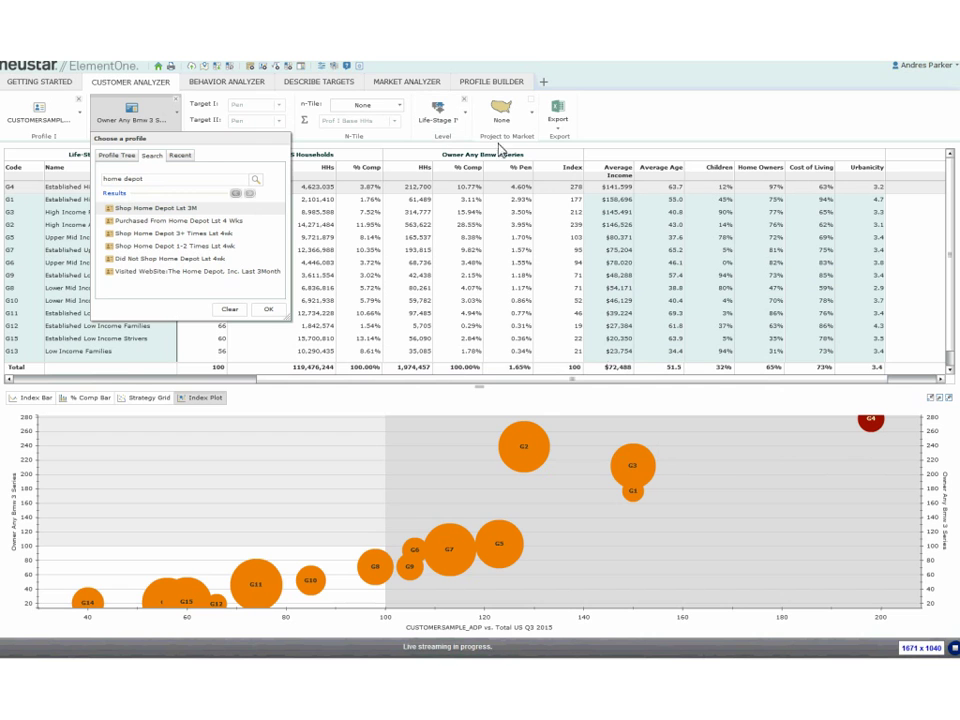
pyautogui.click(645, 137)
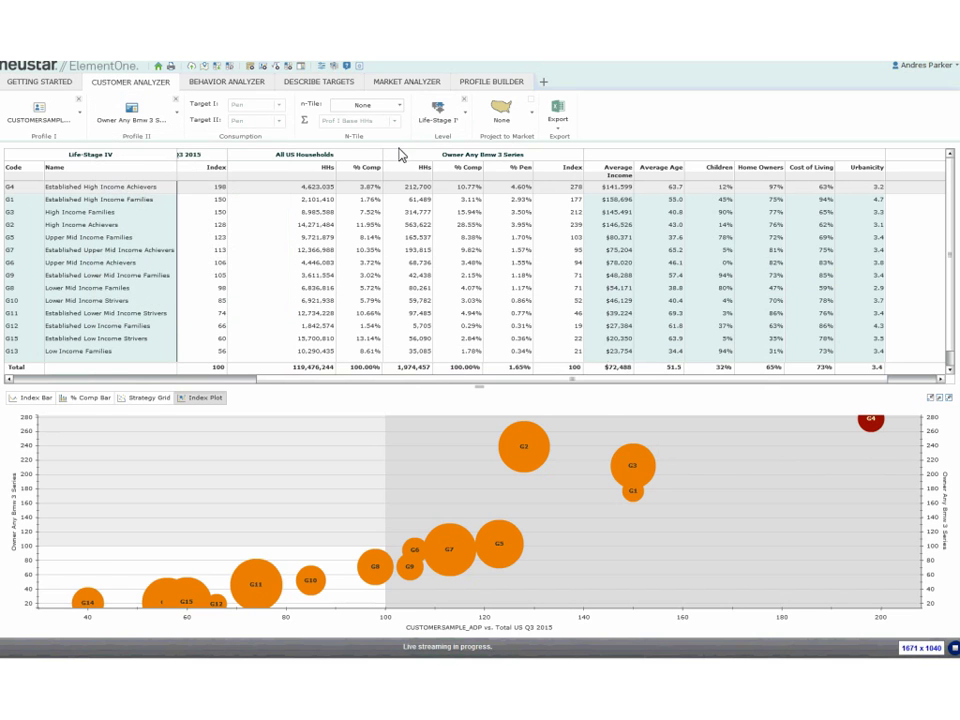
# Revisit the Behavior Analyzer and Describe Targets results for Established High Income Achievers, and return to Market Analyzer.
pyautogui.click(225, 86)
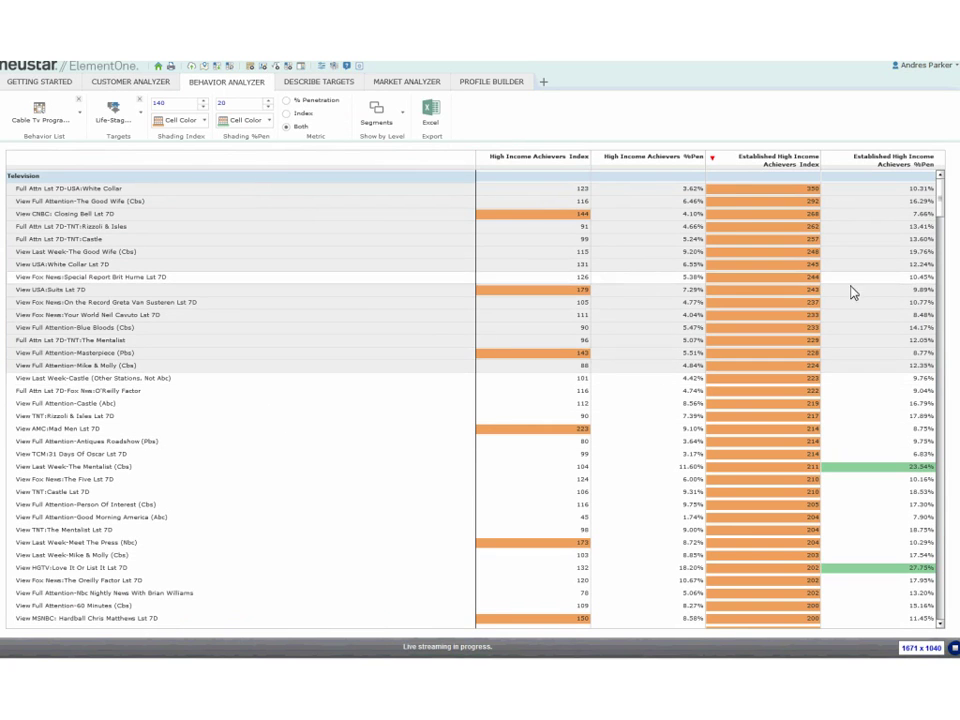
pyautogui.click(318, 82)
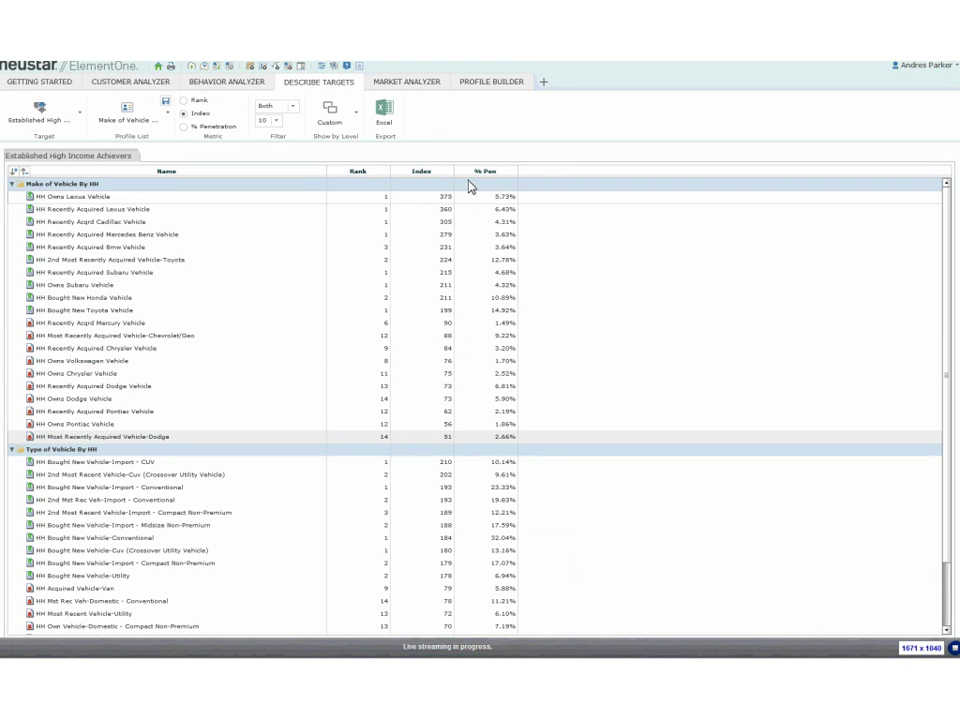
pyautogui.click(411, 90)
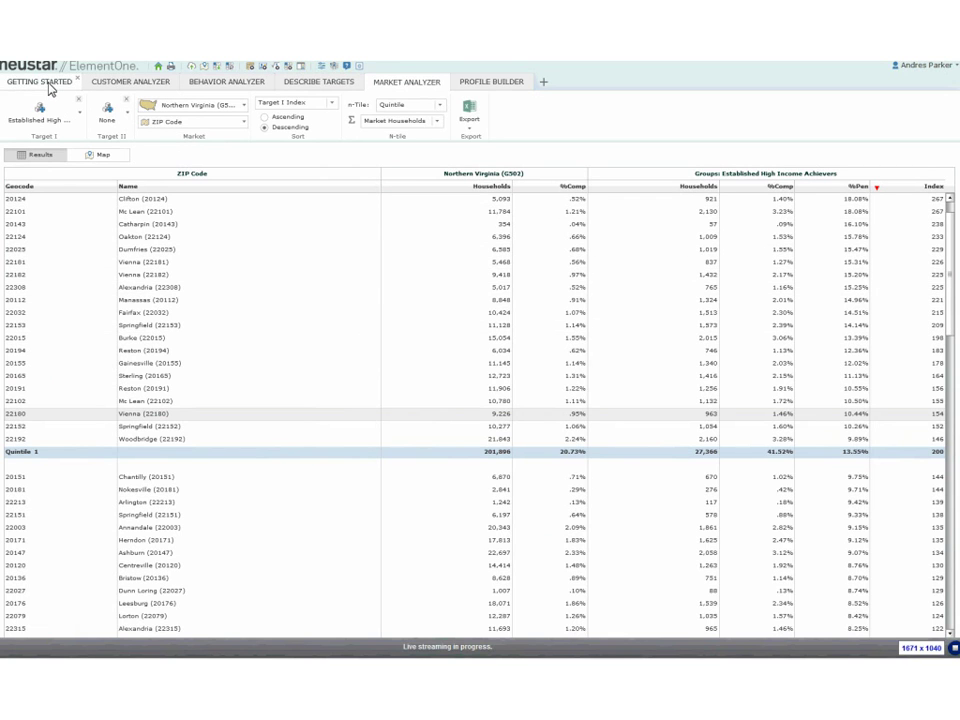
# Switch to PlatformOne in Firefox, view the Audience planning page, and return to the Market Analyzer results in ElementOne.
pyautogui.hotkey('alt', 'Tab')
pyautogui.hotkey('alt', 'Tab')
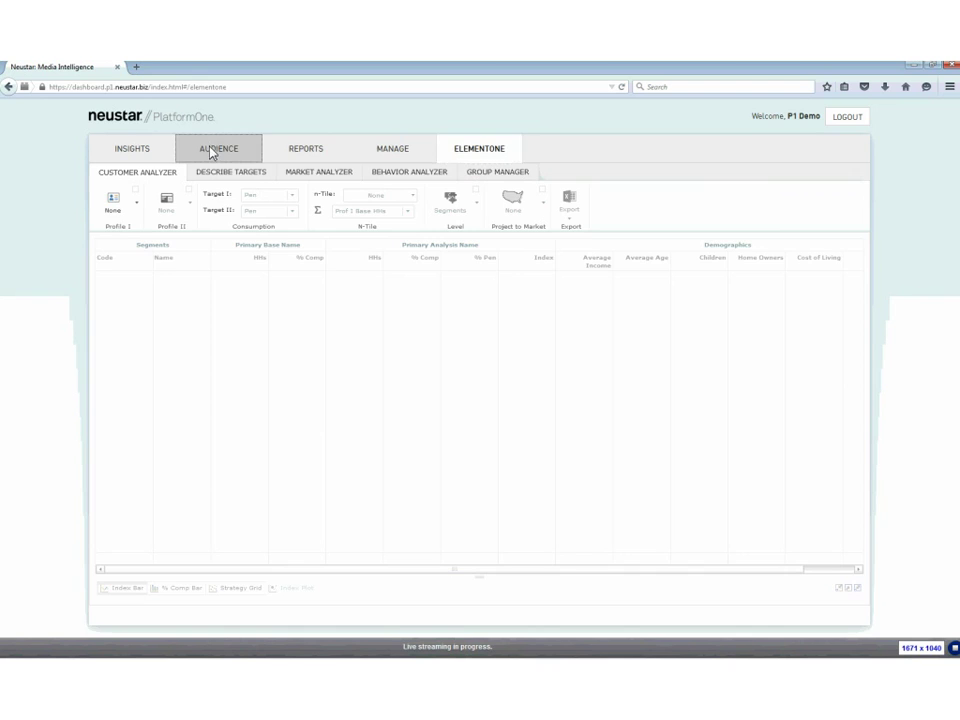
pyautogui.click(211, 149)
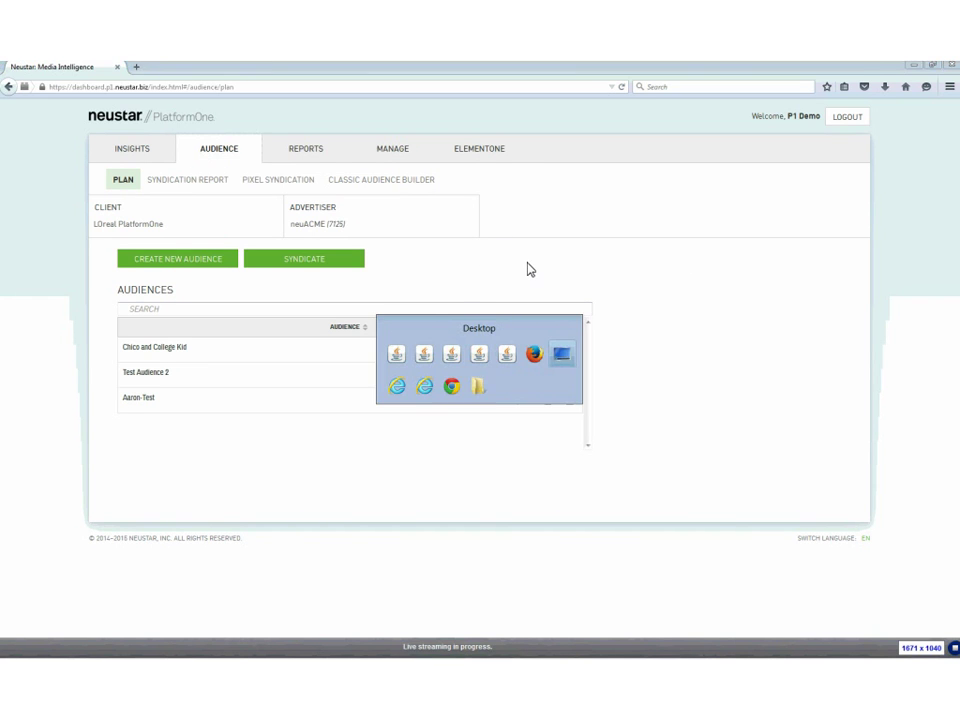
pyautogui.hotkey('shift', 'Tab')
pyautogui.press('Tab')
pyautogui.press('Escape')
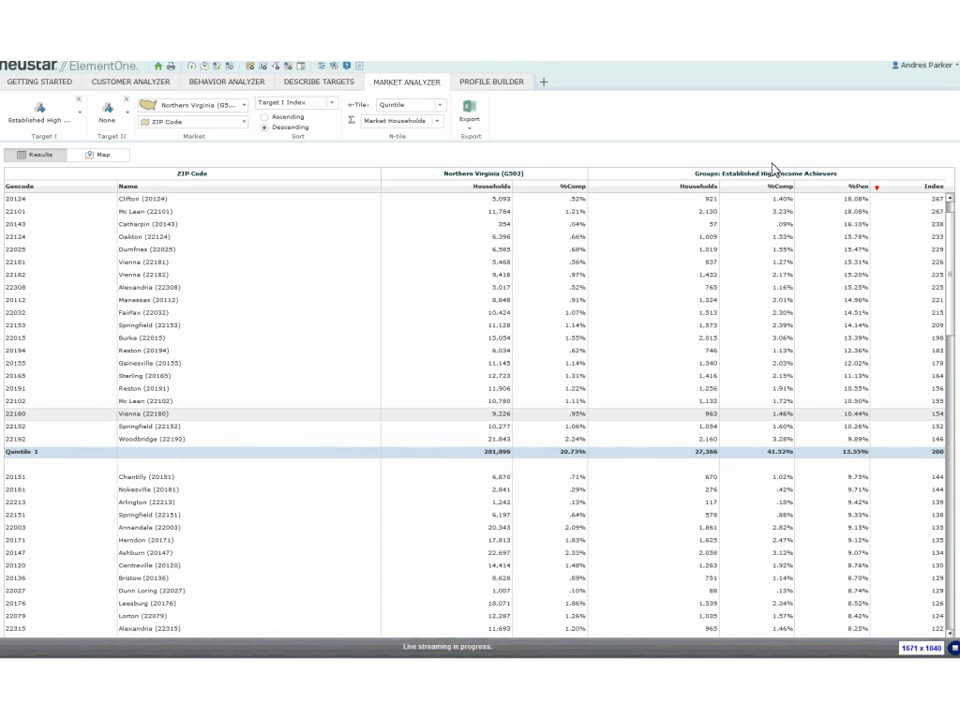
# Switch to Presentation Manager XD in the browser and push slide 9 of 12 to the audience.
pyautogui.hotkey('alt', 'Tab')
pyautogui.hotkey('alt', 'Tab')
pyautogui.hotkey('alt', 'Tab')
pyautogui.hotkey('alt', 'Tab')
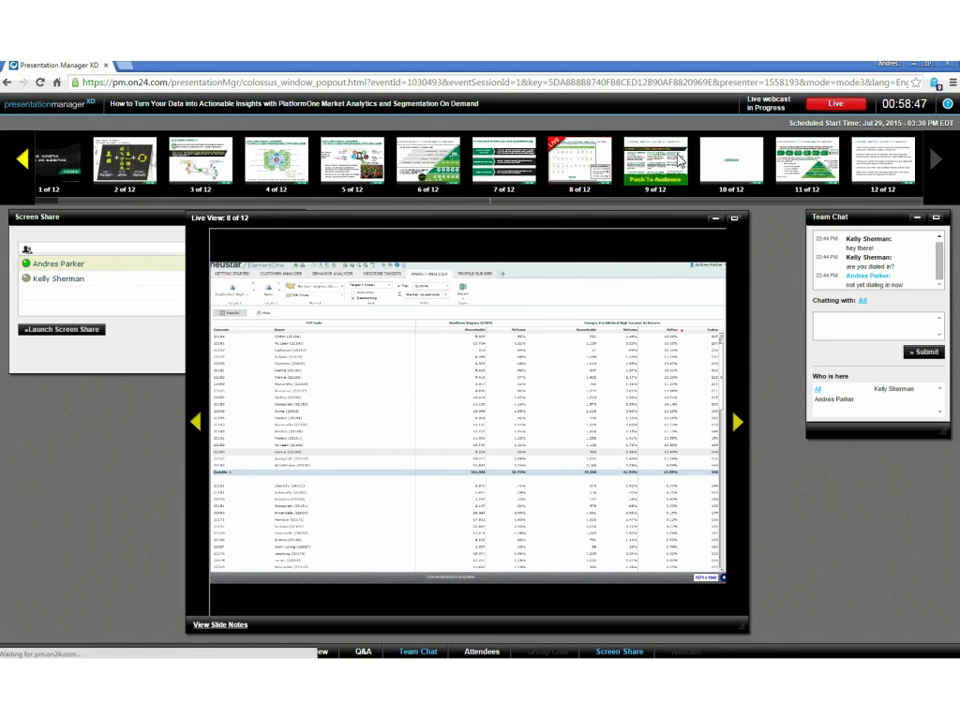
pyautogui.click(659, 187)
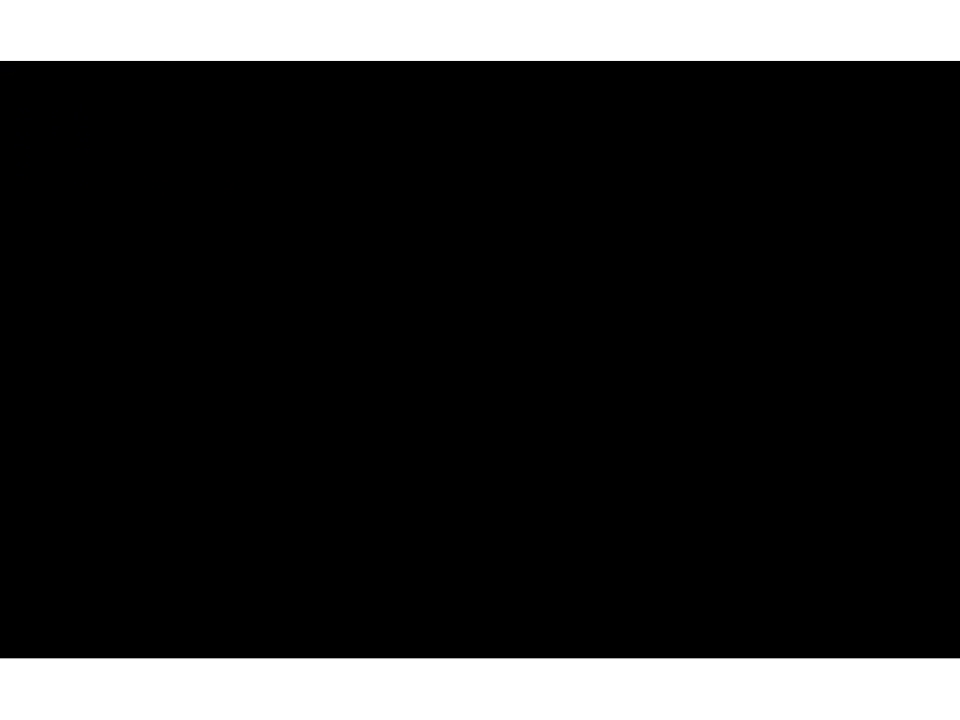